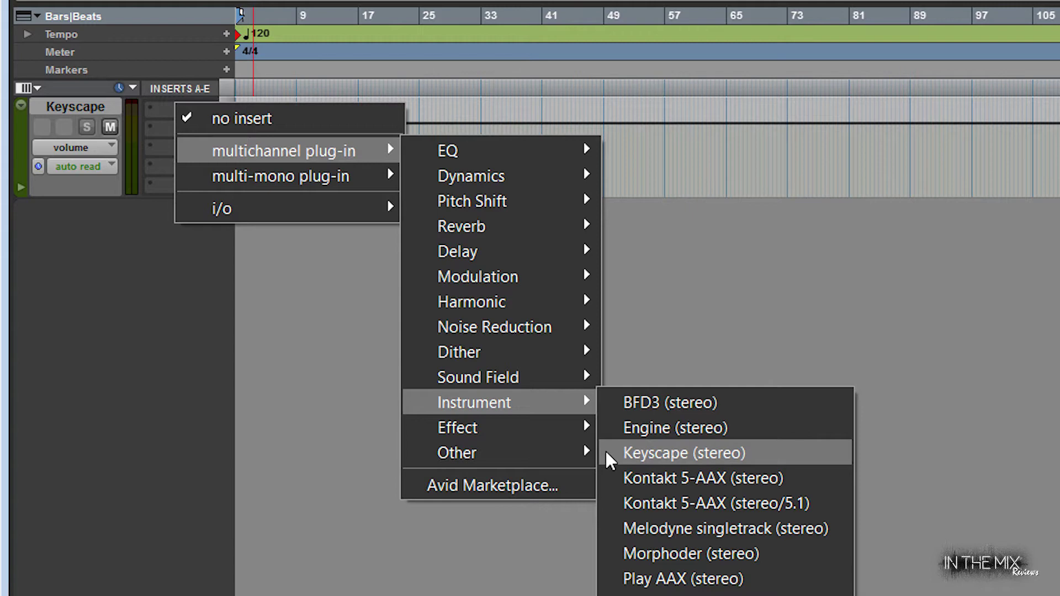
Insert the multichannel Keyscape (stereo) instrument on the Keyscape track and open its patch browser
click(605, 452)
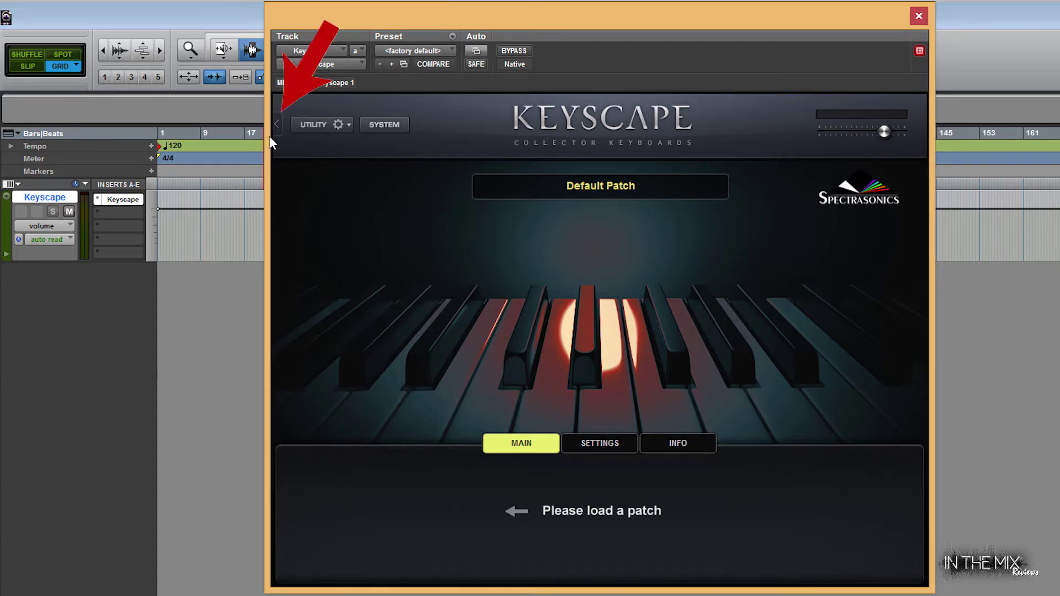
click(276, 123)
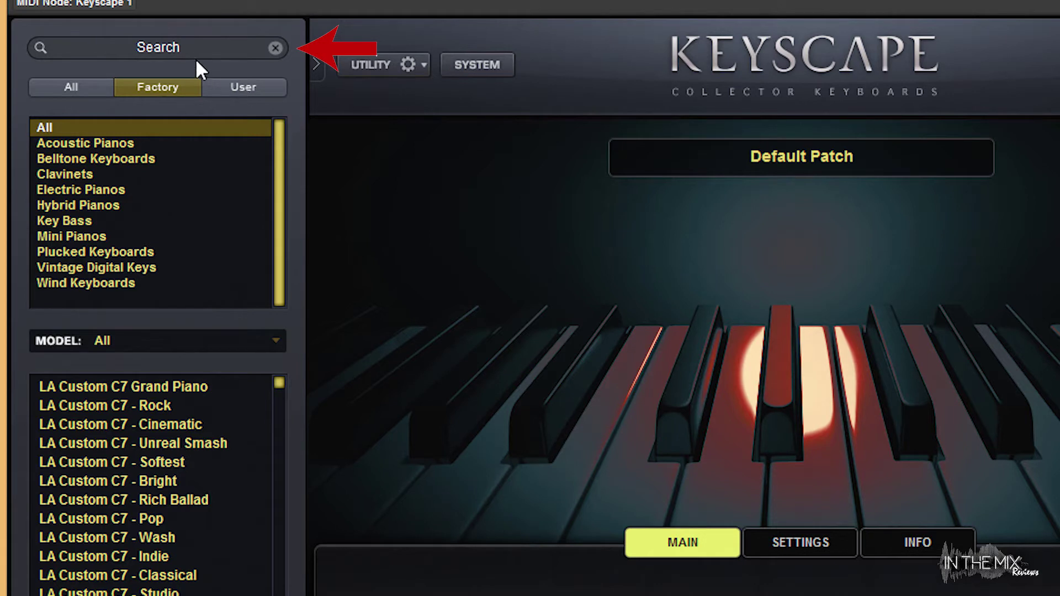
Search the factory patches for "Music Box"
click(194, 57)
text(Music B)
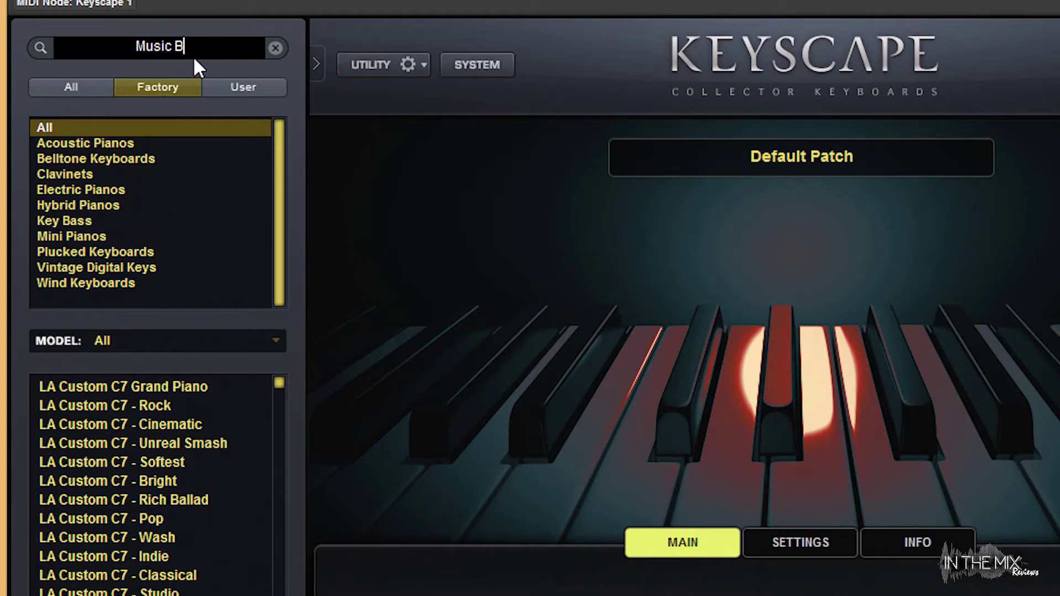
text(ox)
key(Return)
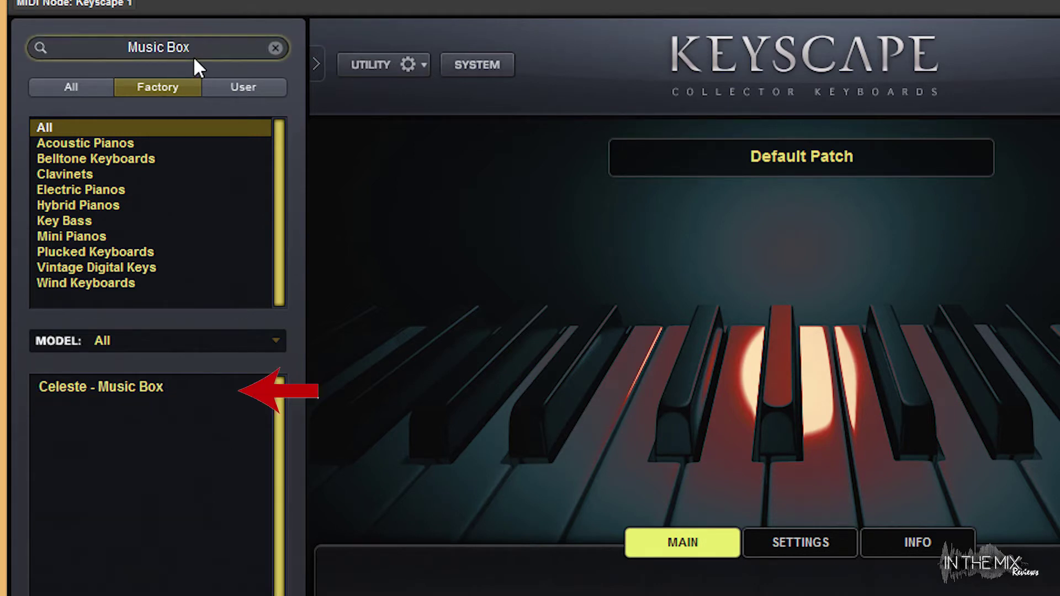
Clear the patch search so all factory patches are listed
click(204, 48)
key(BackSpace)
key(BackSpace)
key(BackSpace)
key(BackSpace)
key(BackSpace)
key(BackSpace)
key(BackSpace)
key(BackSpace)
key(BackSpace)
key(Return)
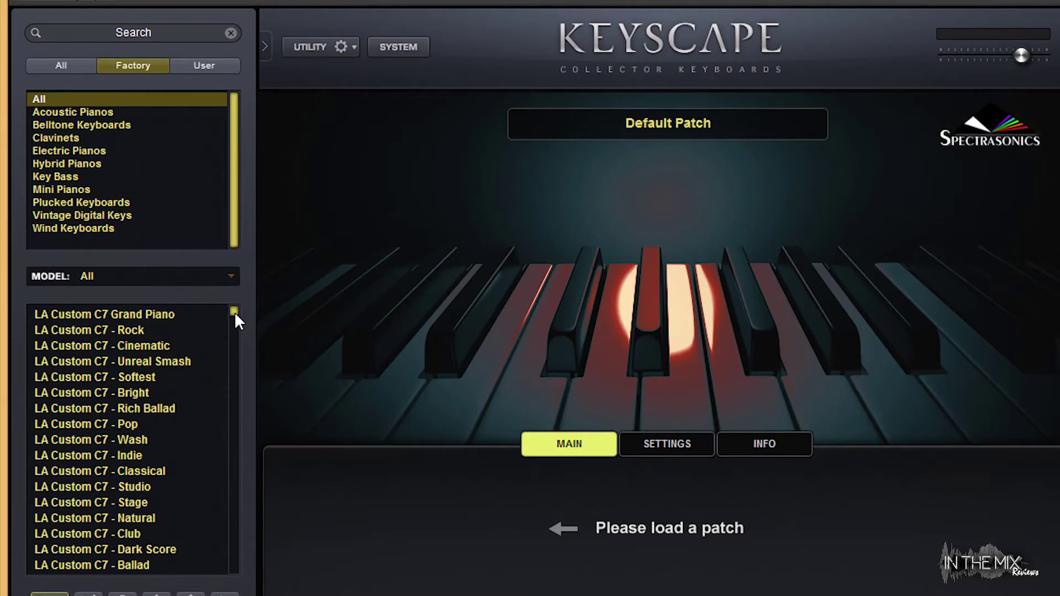
Browse the factory patch list, filter it to the Wind Keyboards category, and return to all categories
mouse_move(234, 312)
mouse_down()
mouse_move(217, 579)
mouse_move(227, 512)
mouse_move(223, 301)
mouse_up()
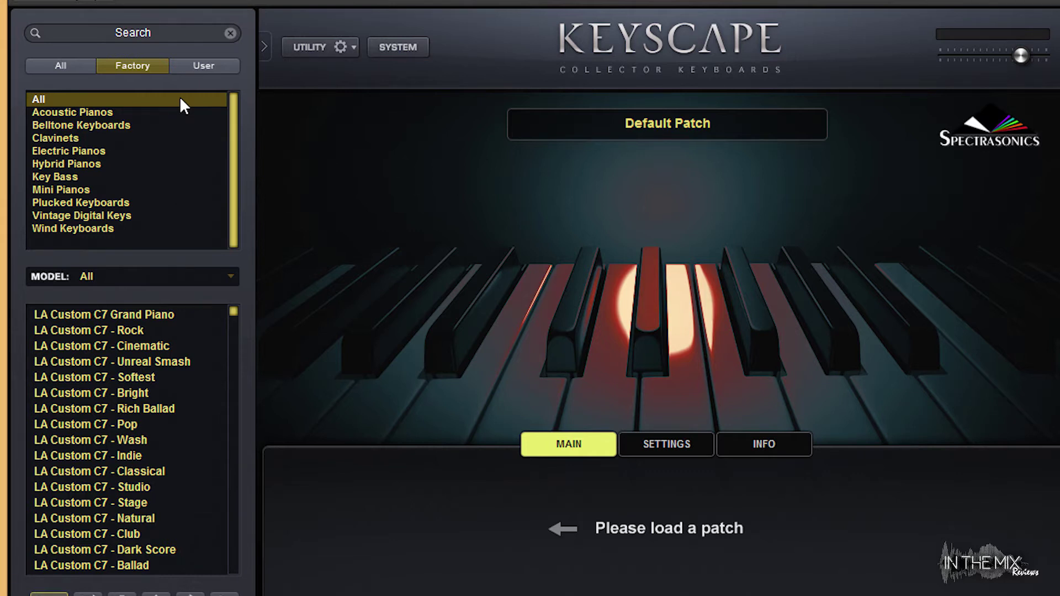
mouse_move(232, 311)
mouse_down()
mouse_move(249, 511)
mouse_move(240, 572)
mouse_move(233, 298)
mouse_up()
click(85, 234)
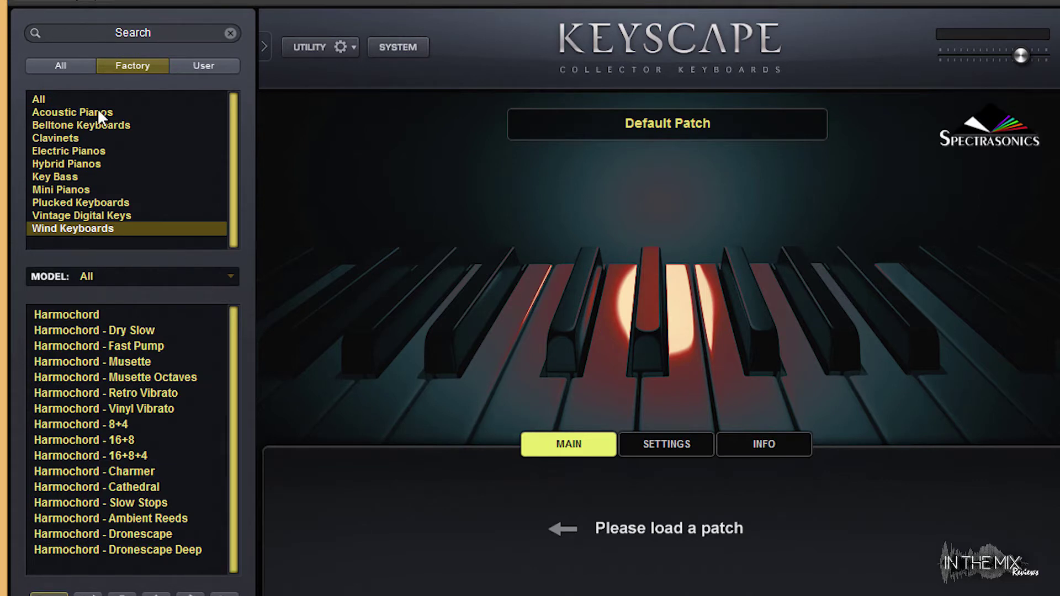
click(68, 99)
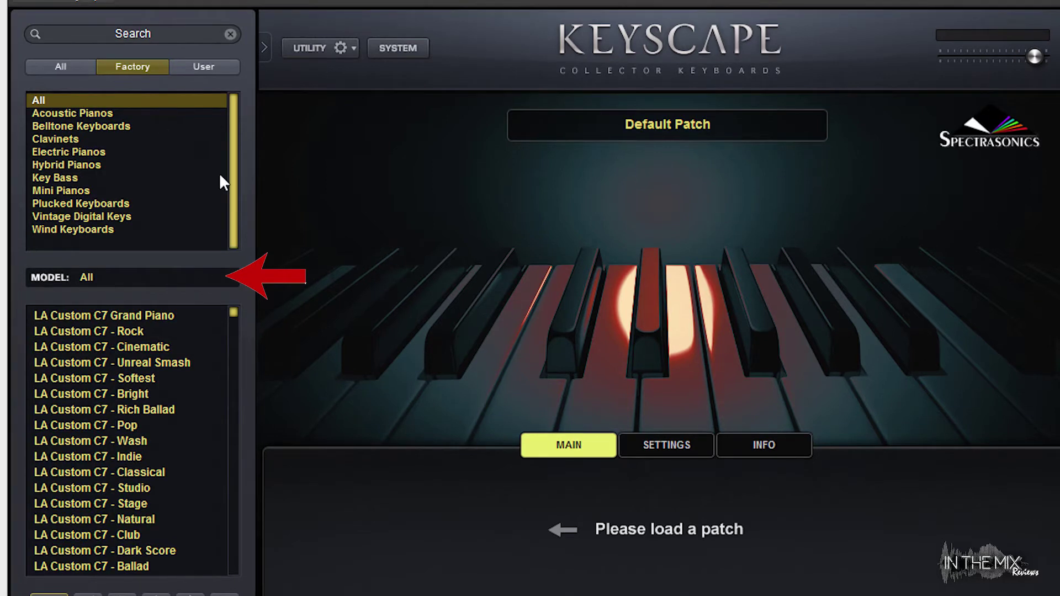
Filter the factory patches to the Belltone Keyboards category and the Celeste model
click(227, 279)
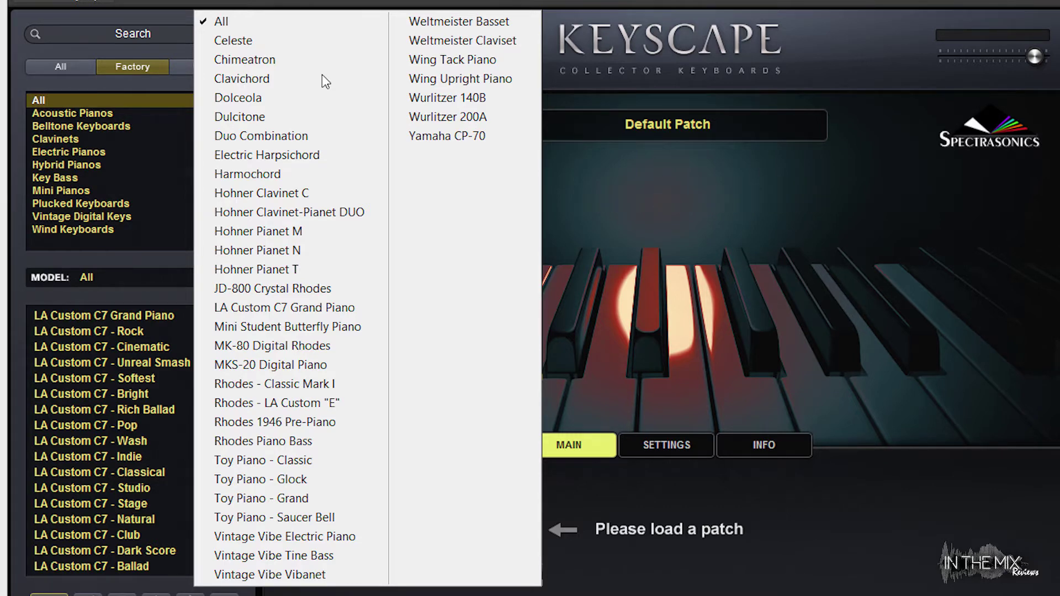
click(180, 86)
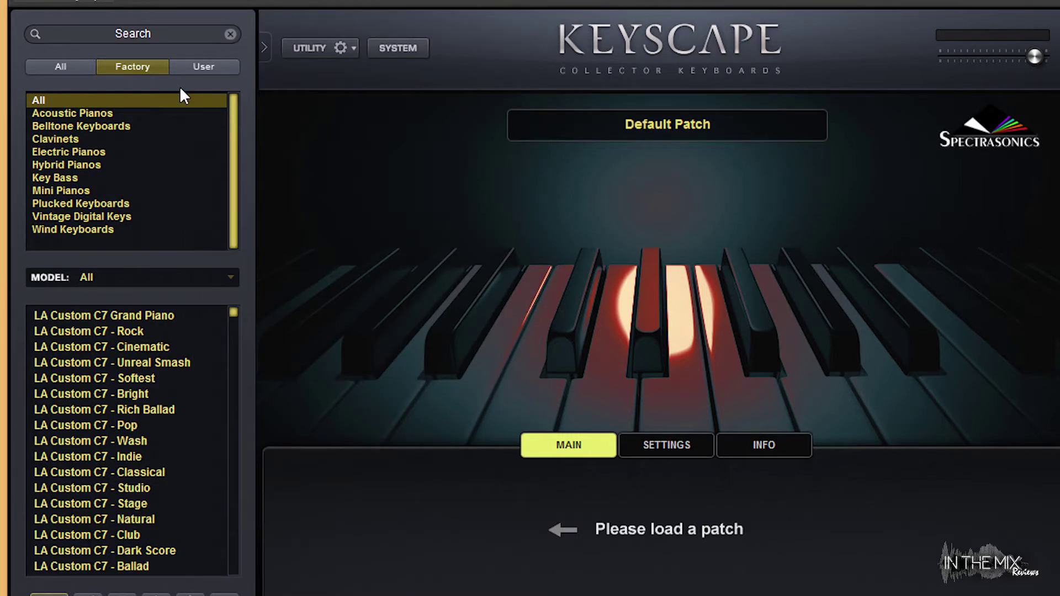
click(123, 130)
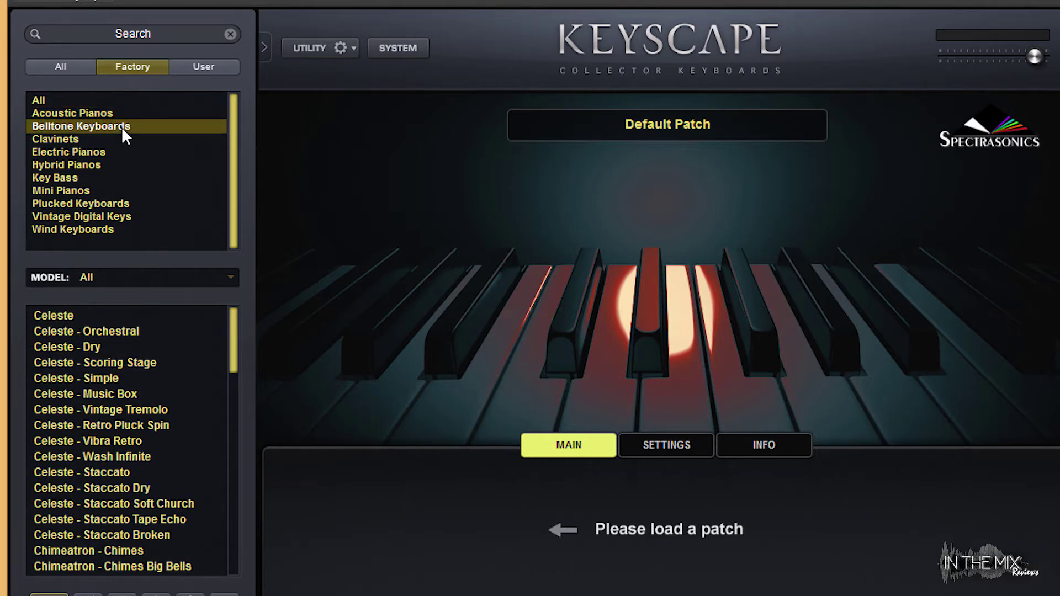
click(234, 277)
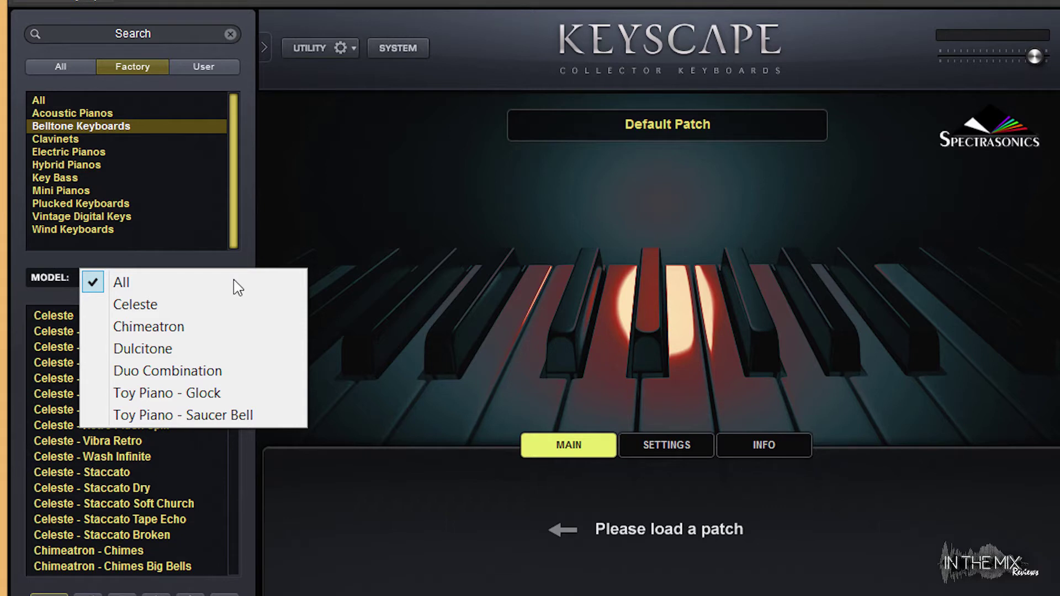
click(209, 304)
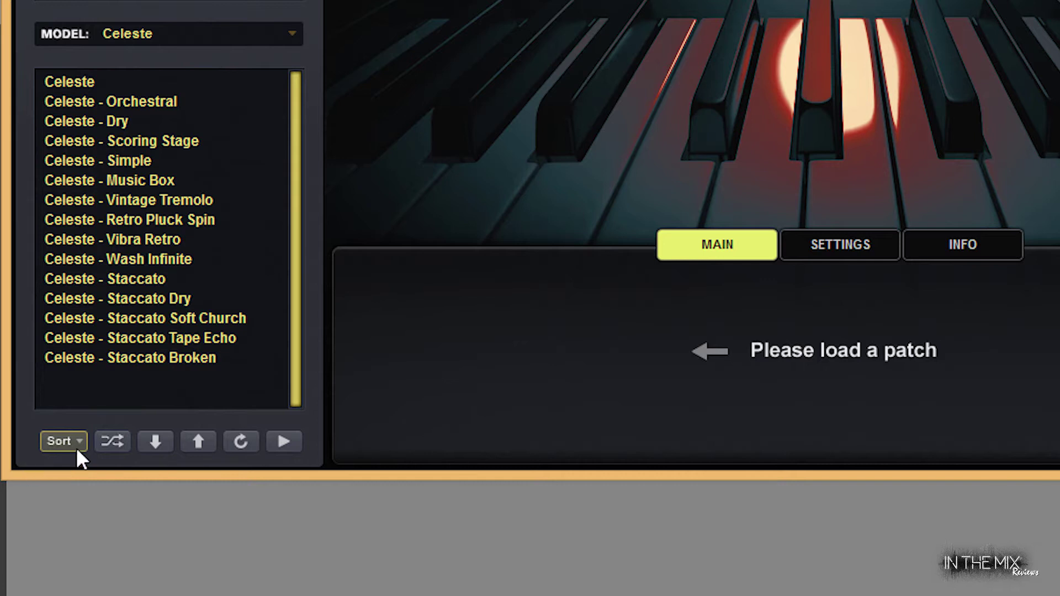
Sort the Celeste patches by Ratings to show their star ratings
click(61, 441)
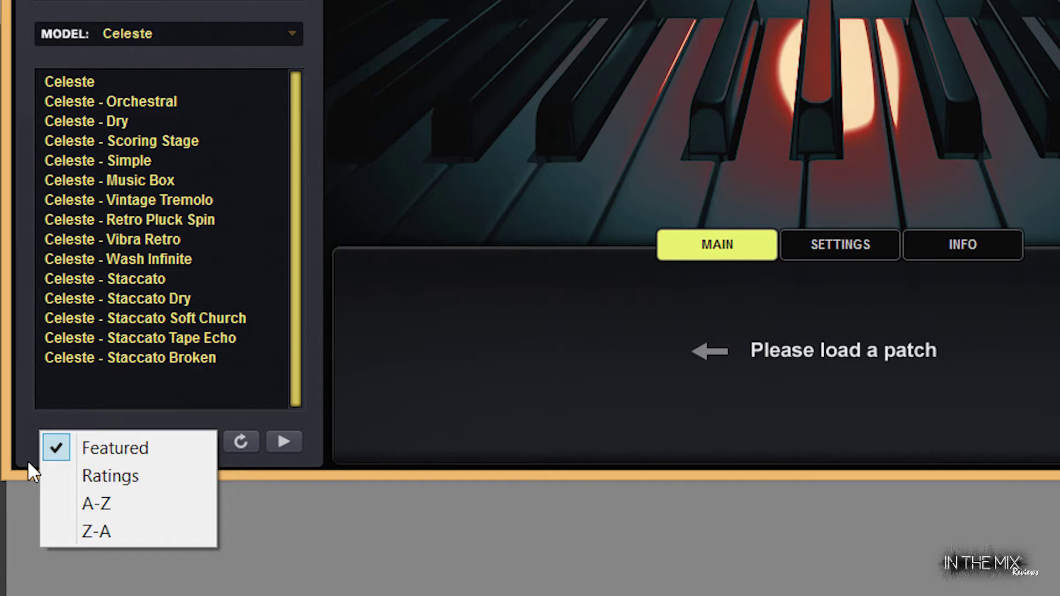
click(104, 455)
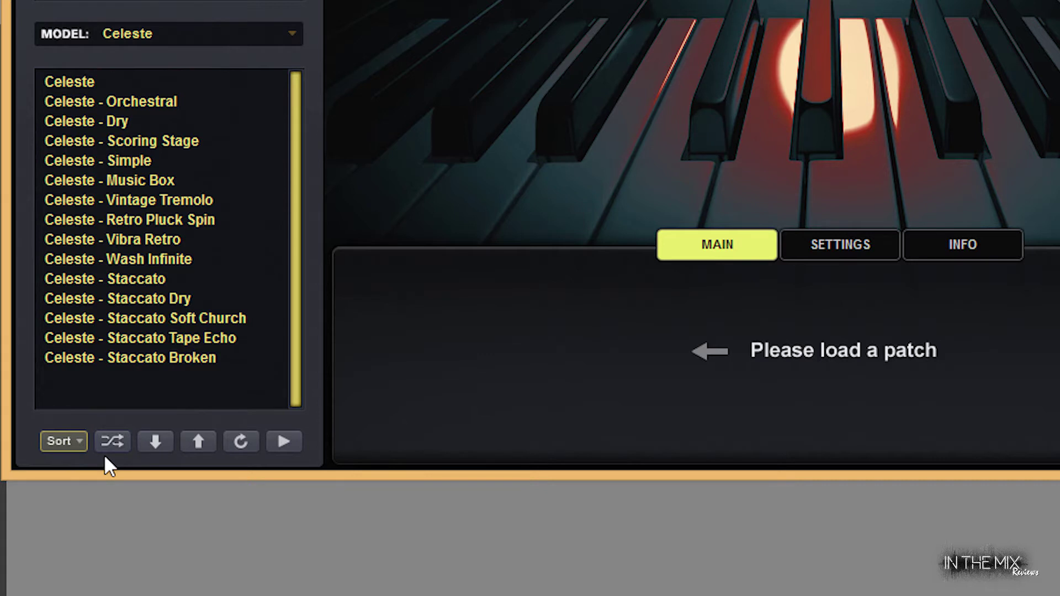
click(78, 446)
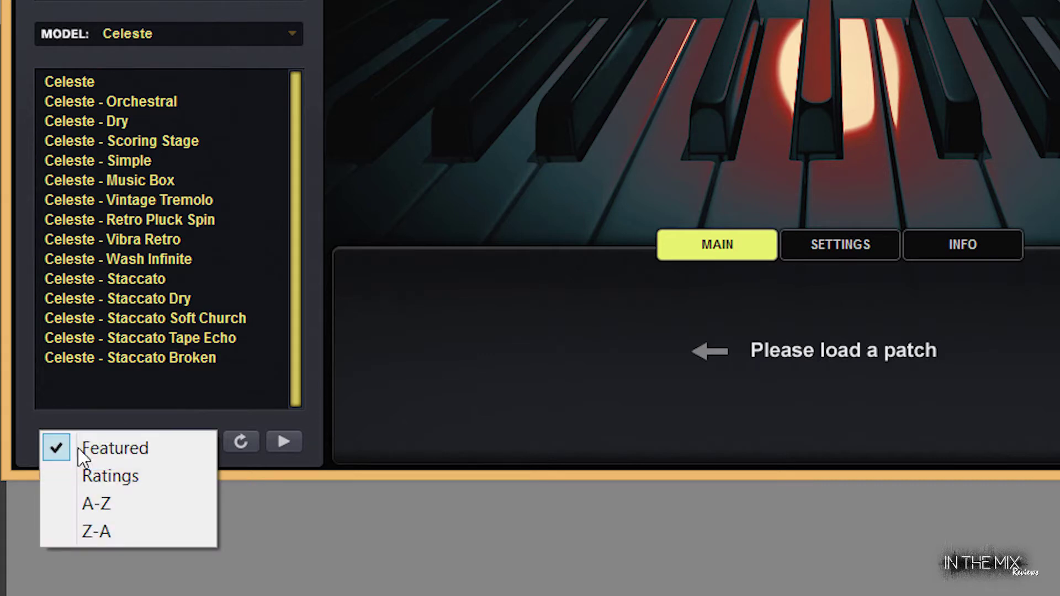
click(59, 472)
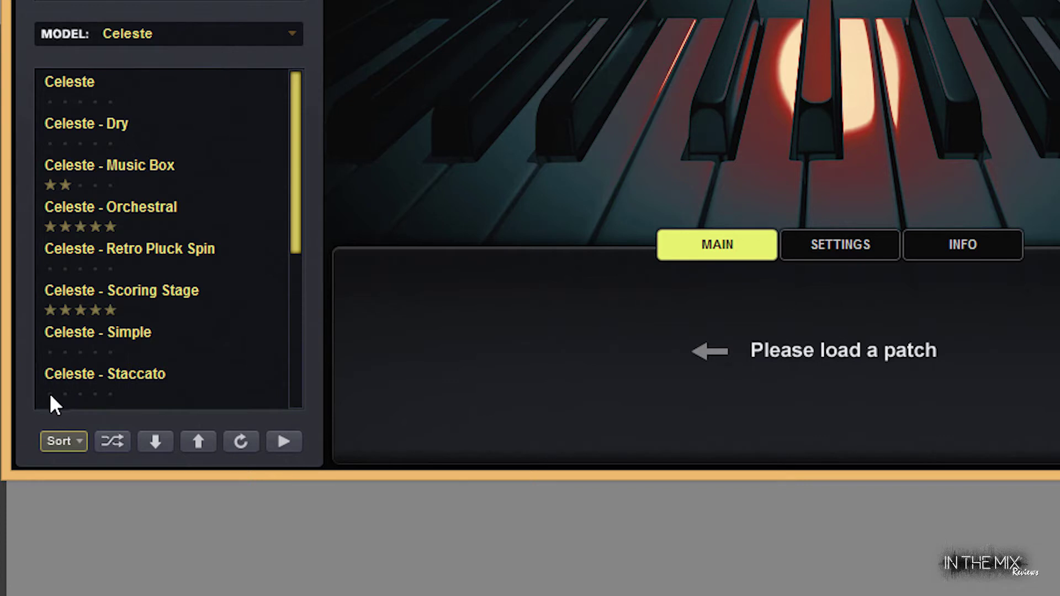
Refresh the rating order by switching the patch sorting to Featured and back to Ratings
click(74, 443)
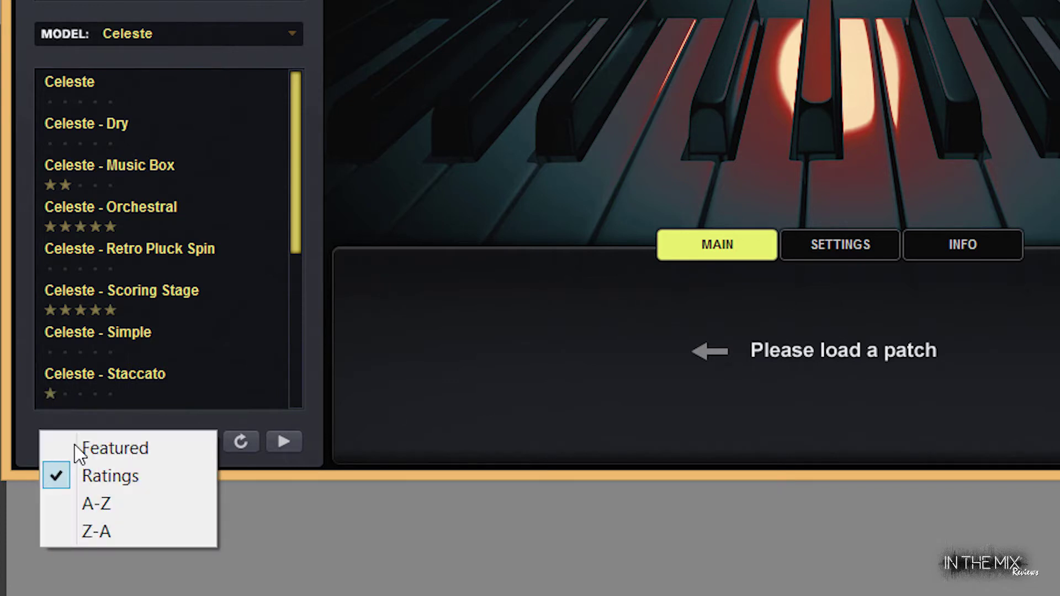
click(81, 447)
click(68, 442)
click(95, 484)
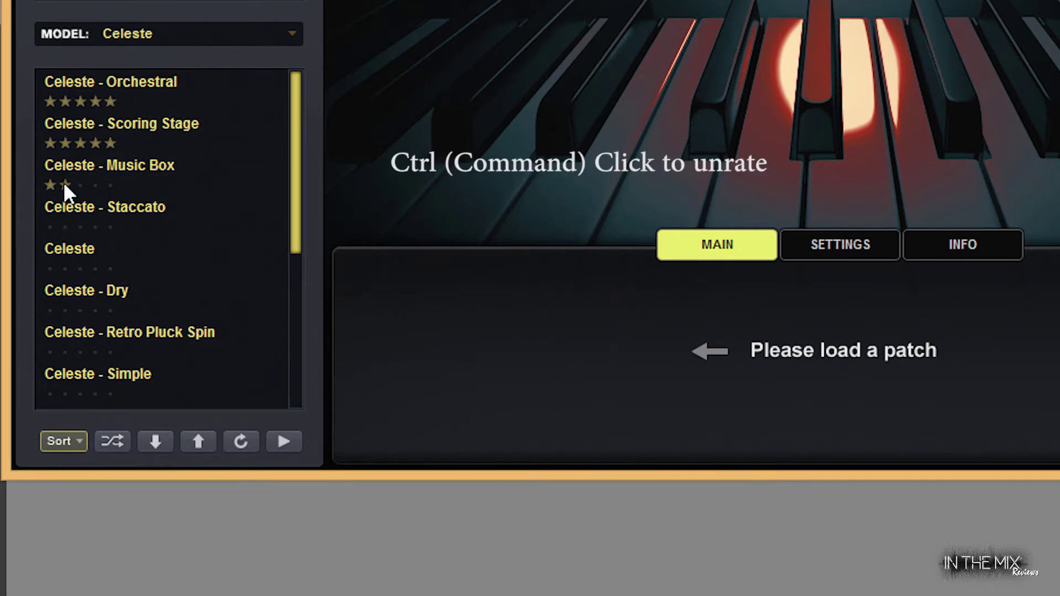
Remove the star ratings from the rated Celeste patches, such as Scoring Stage and Orchestral, and sort the list by Featured
ctrl+click(117, 145)
ctrl+click(107, 104)
click(85, 447)
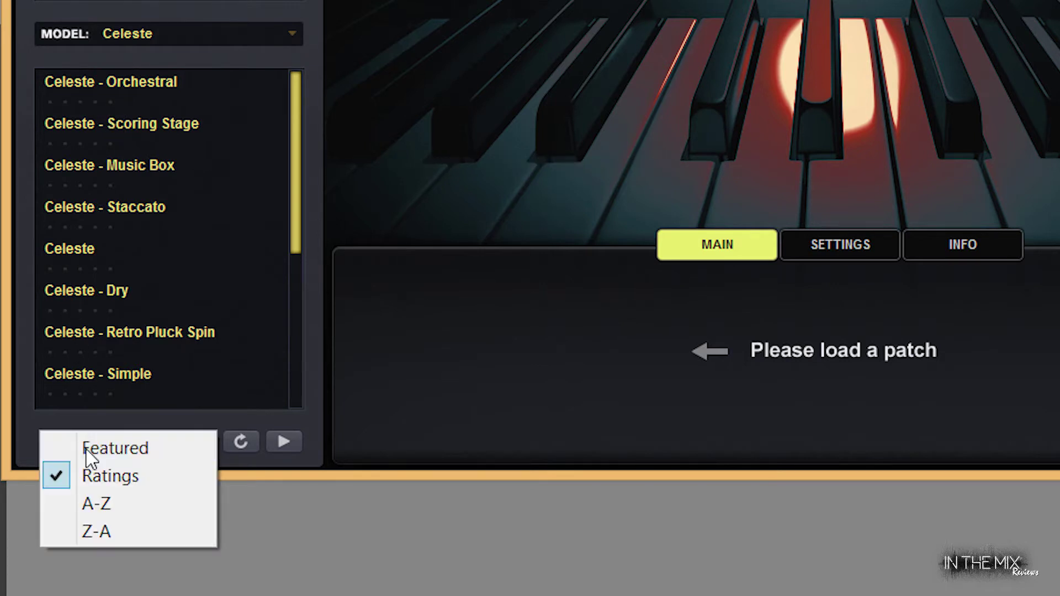
click(88, 449)
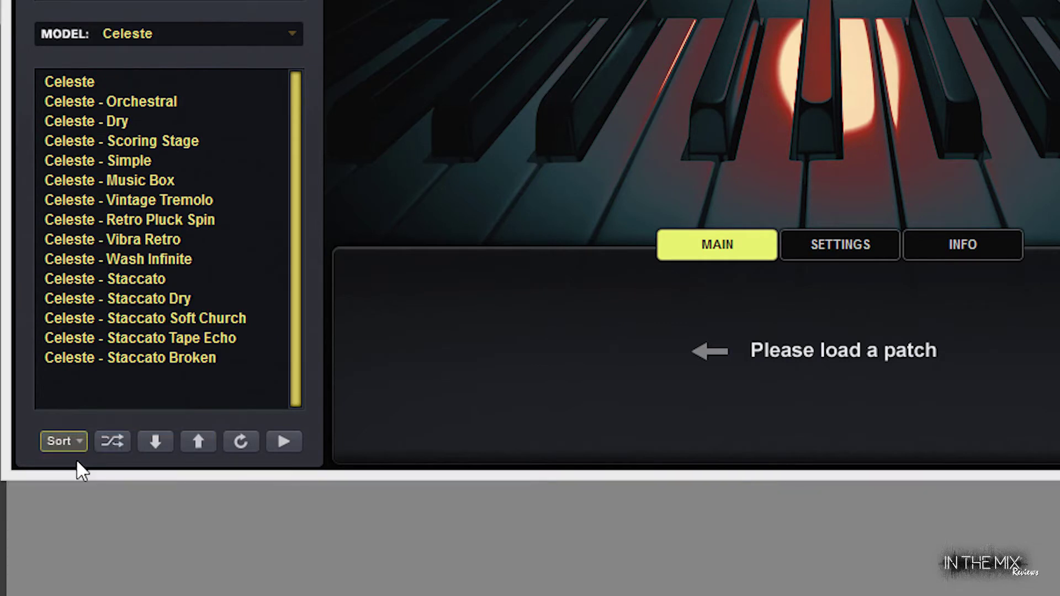
Sort the Celeste patches A-Z and Z-A, and return to the Featured order
click(57, 446)
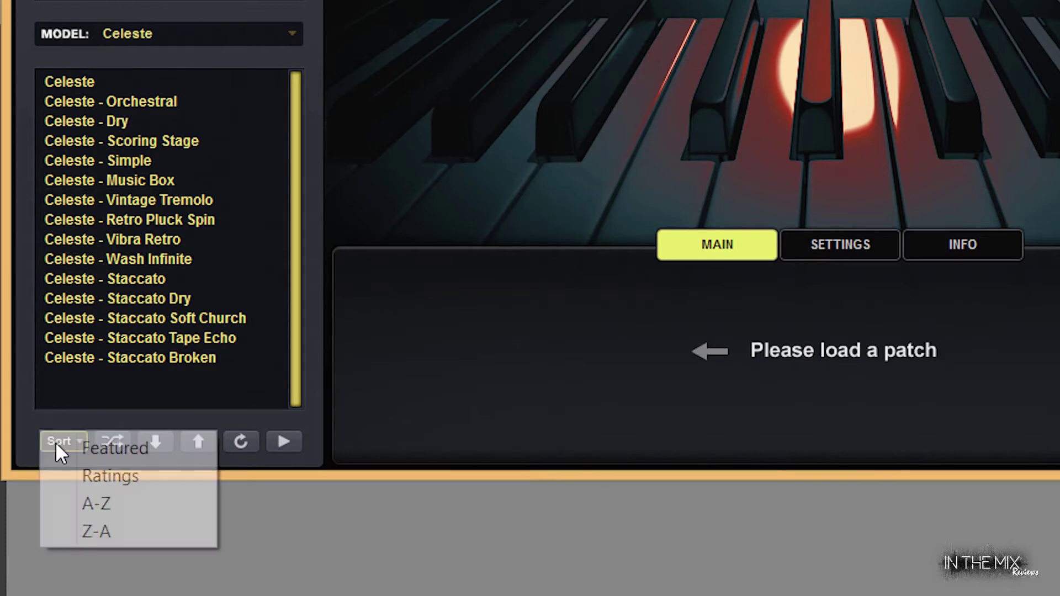
click(57, 498)
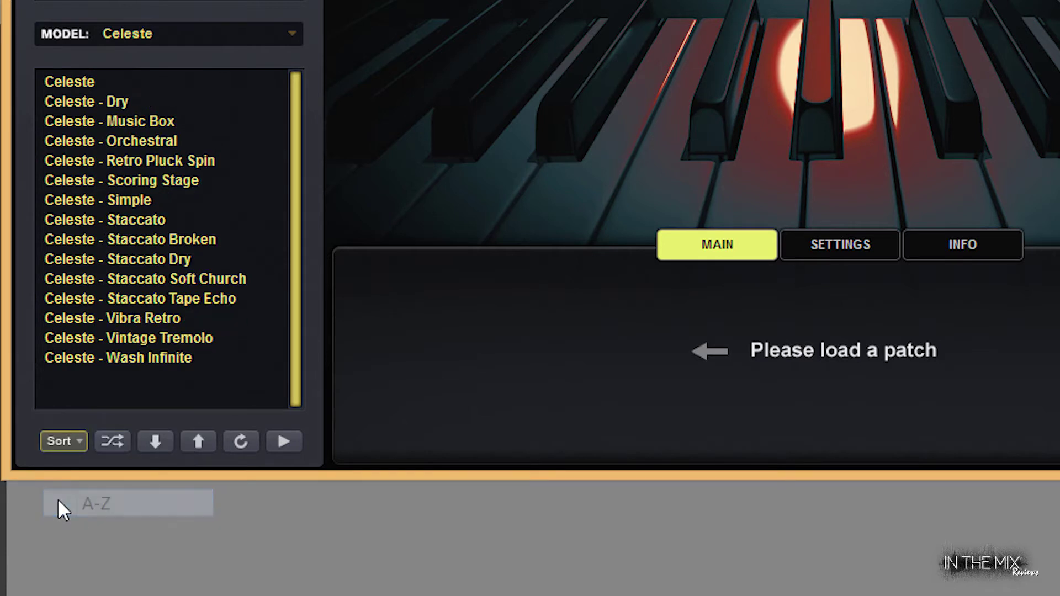
click(68, 440)
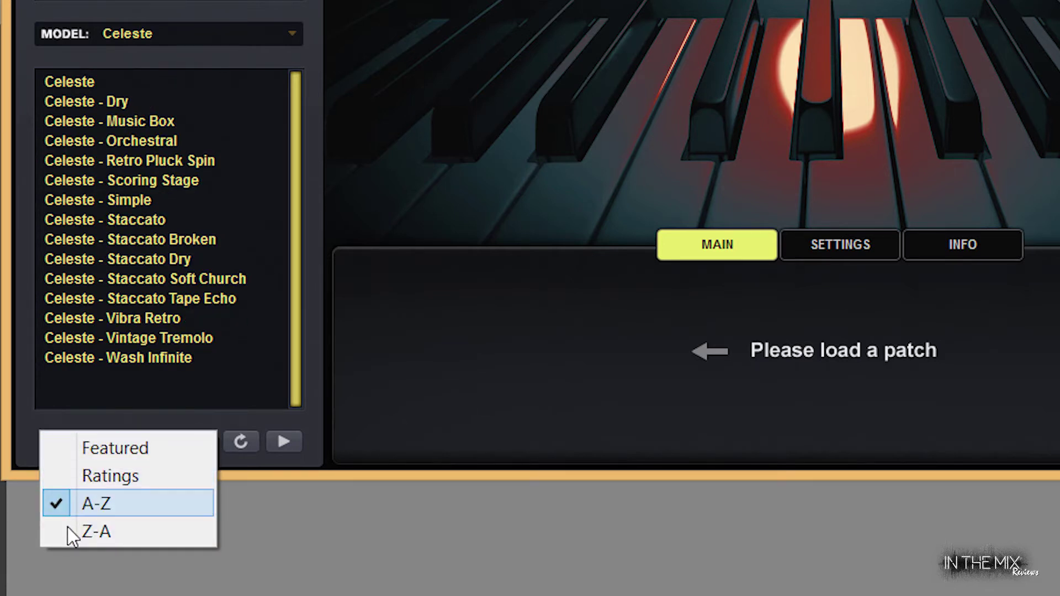
click(68, 528)
click(44, 441)
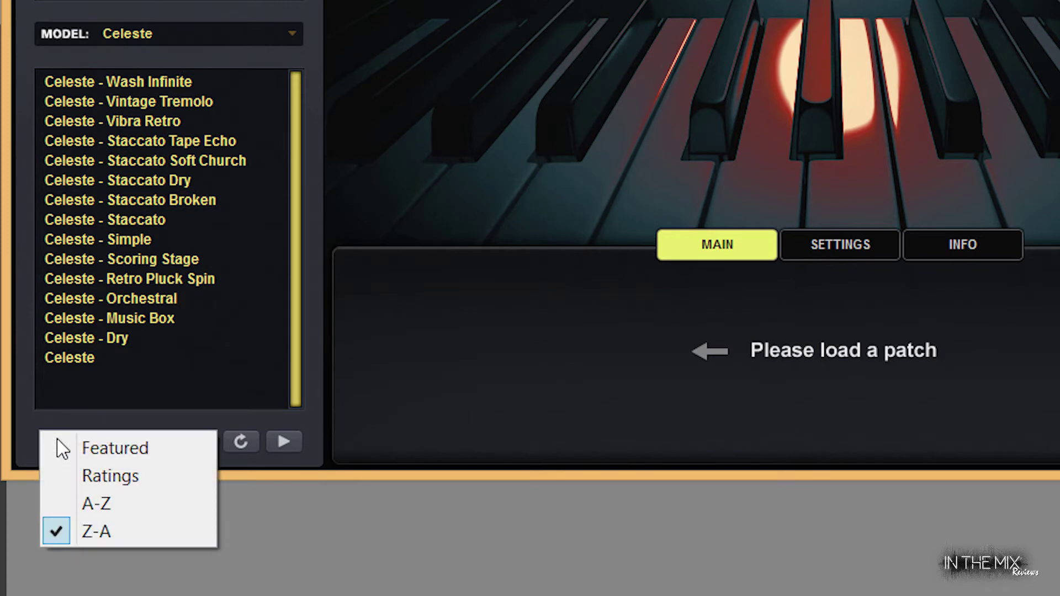
click(78, 446)
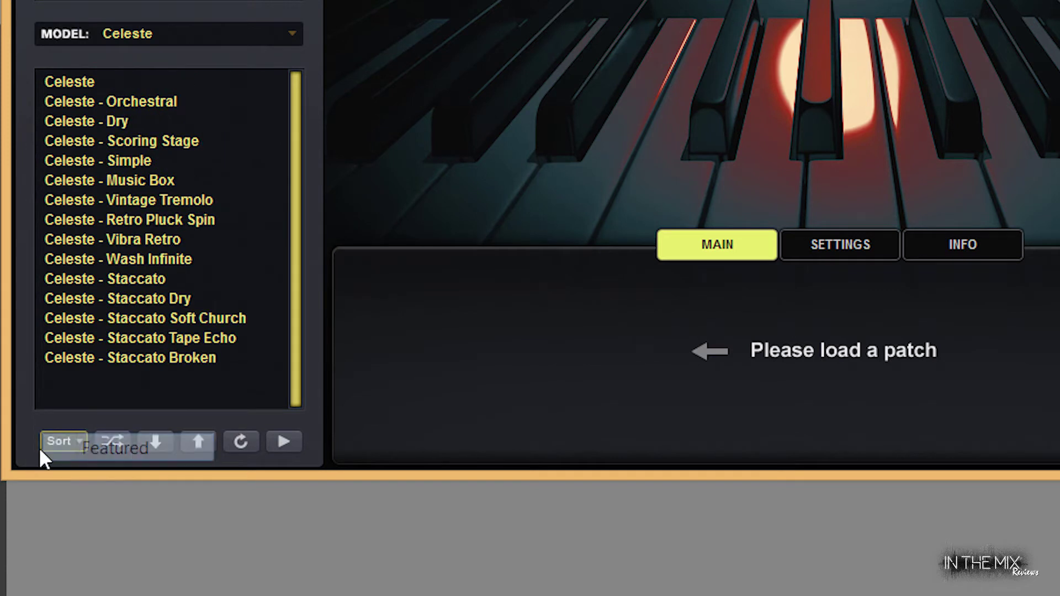
Shuffle the order of the Celeste patches three times
click(113, 443)
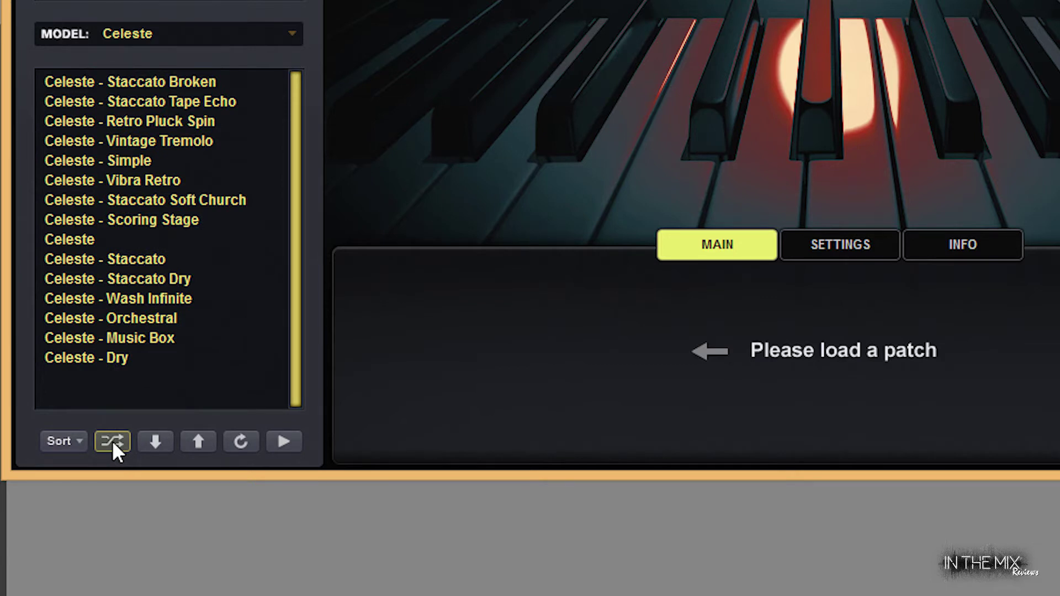
click(112, 440)
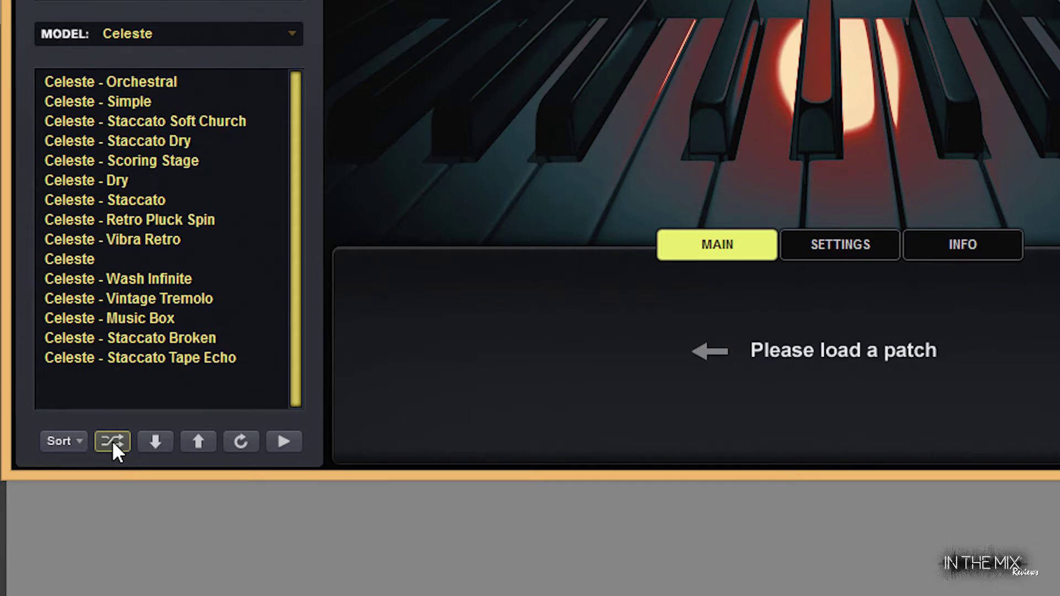
click(111, 441)
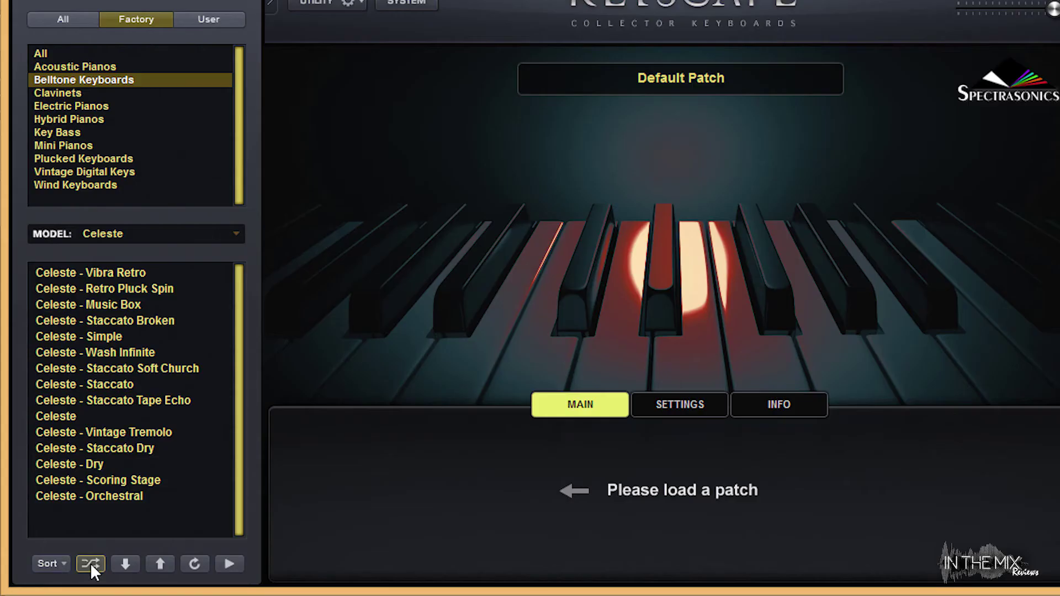
Load the Celeste - Vibra Retro patch, step forward to Celeste - Music Box, and step back one patch
click(126, 270)
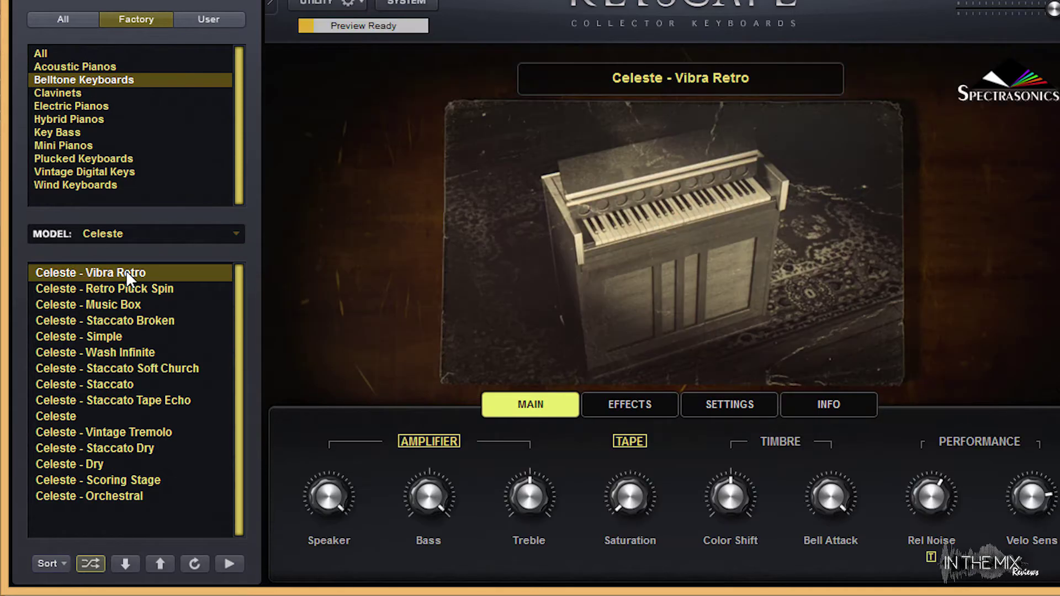
click(131, 565)
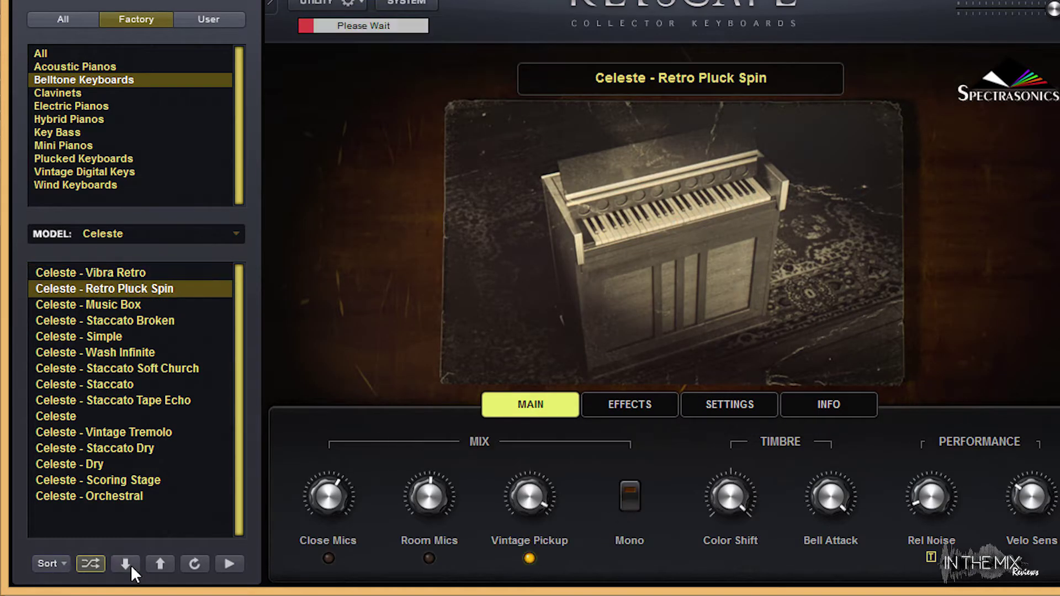
click(130, 565)
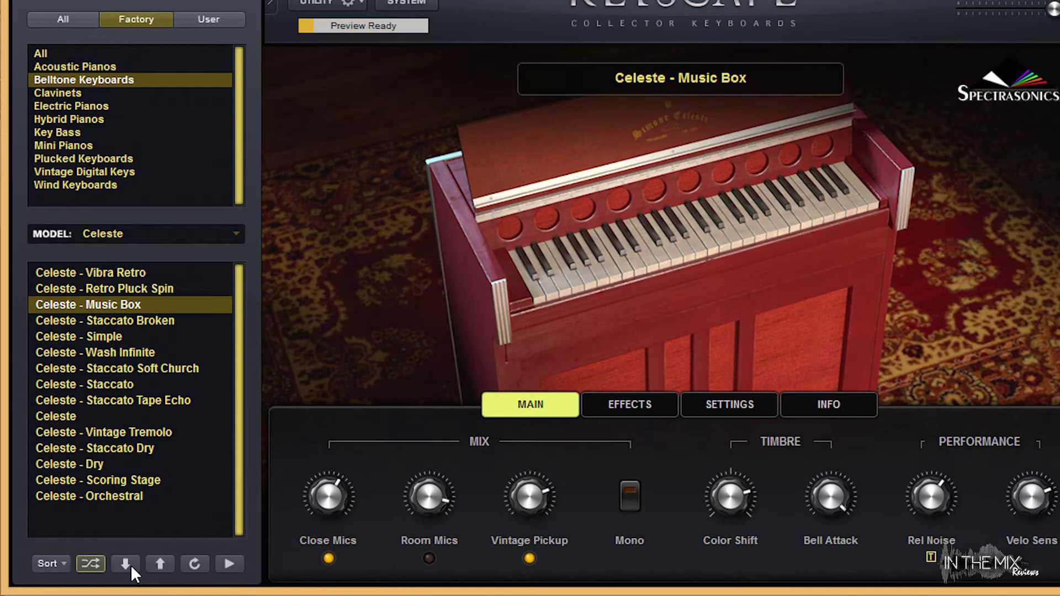
click(158, 565)
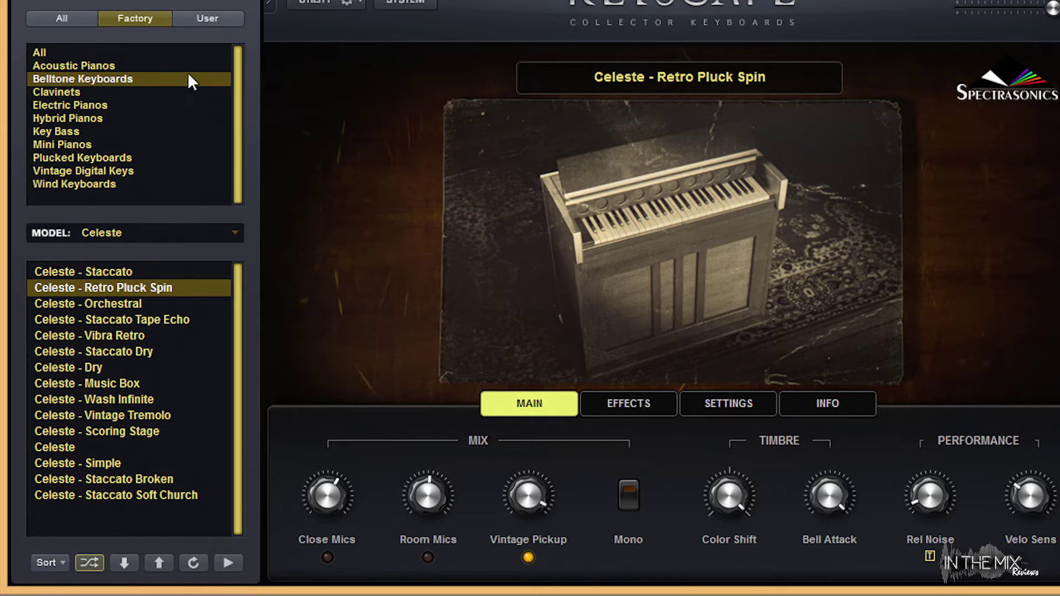
Show the User patches and select Key 2.prt_key in Keyscape's My Patches folder in File Explorer
click(216, 25)
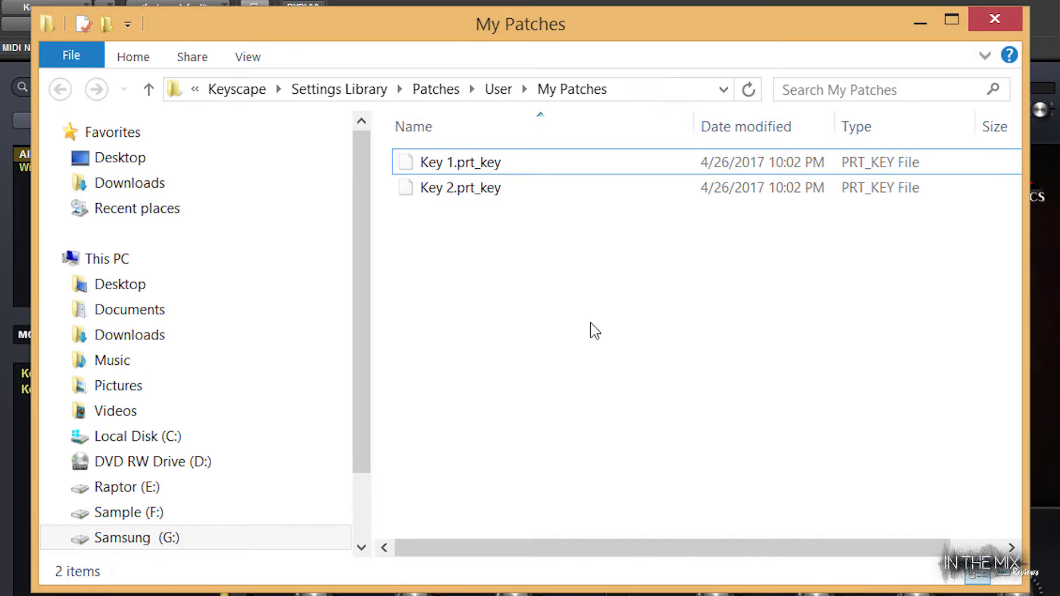
click(469, 200)
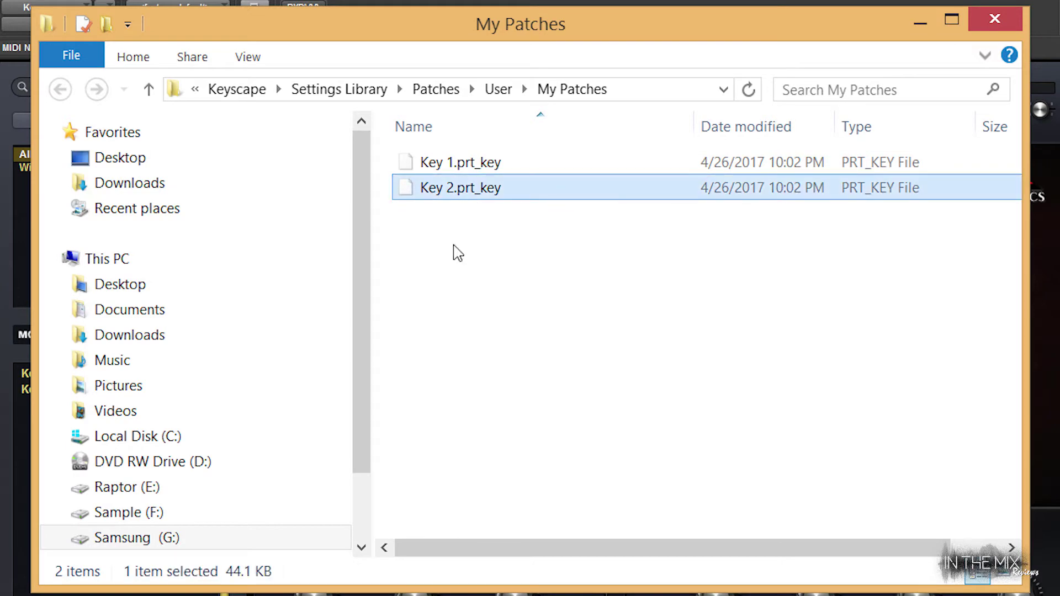
Delete Key 2.prt_key from the My Patches folder and refresh Keyscape's patch browser
key(Delete)
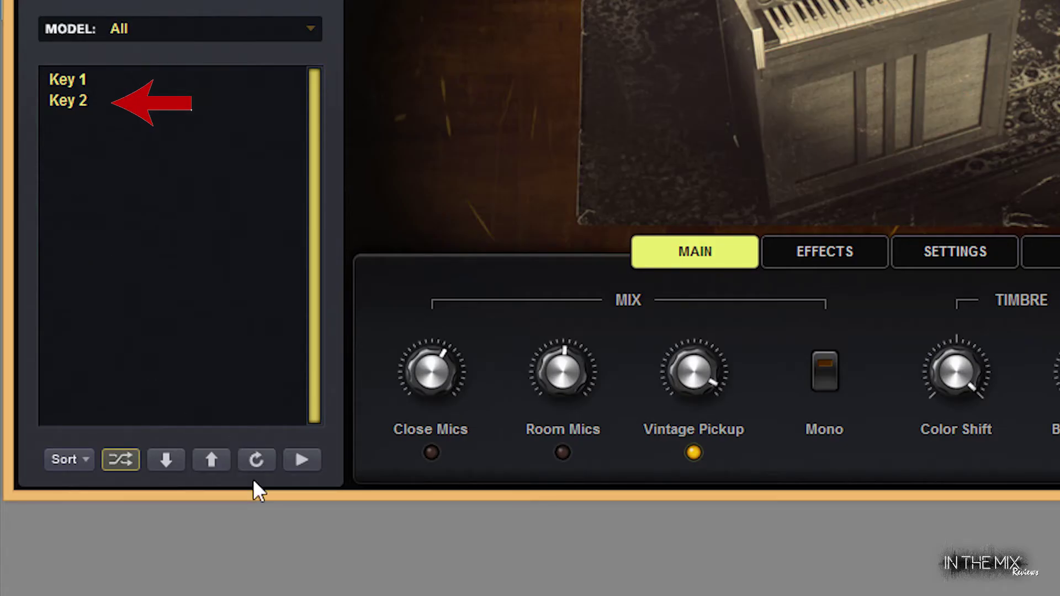
click(253, 462)
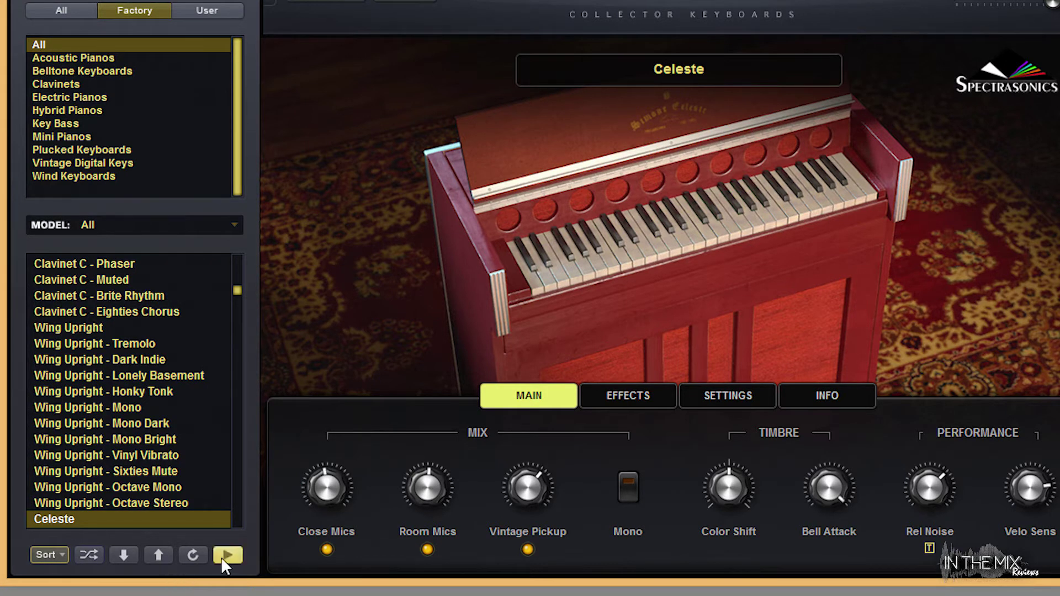
Step back to the factory patch Wing Upright - Octave Stereo and preview it, and do the same for the patch before it
click(164, 554)
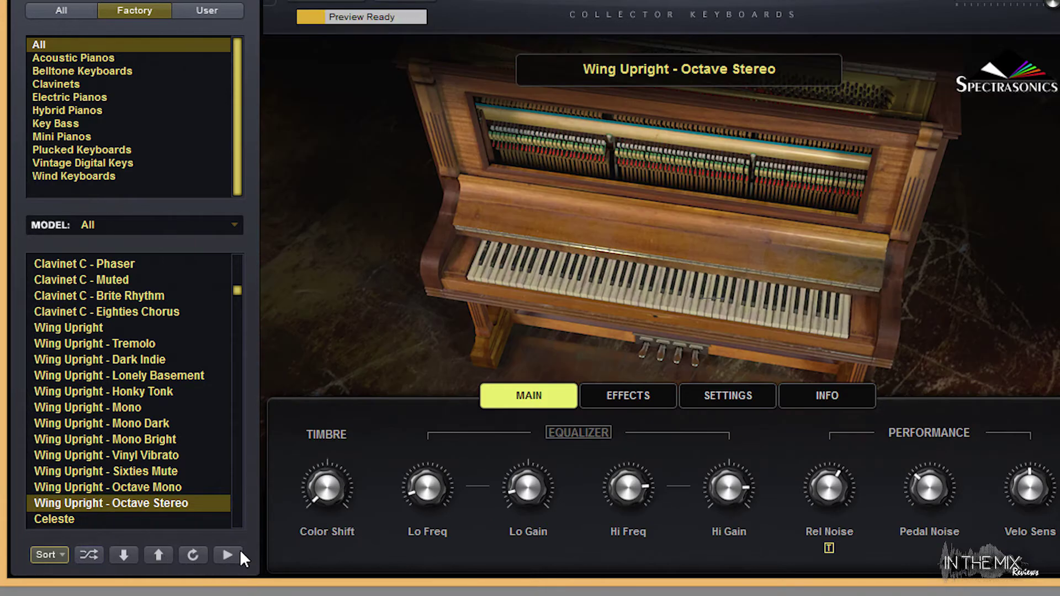
click(231, 552)
click(150, 553)
click(222, 553)
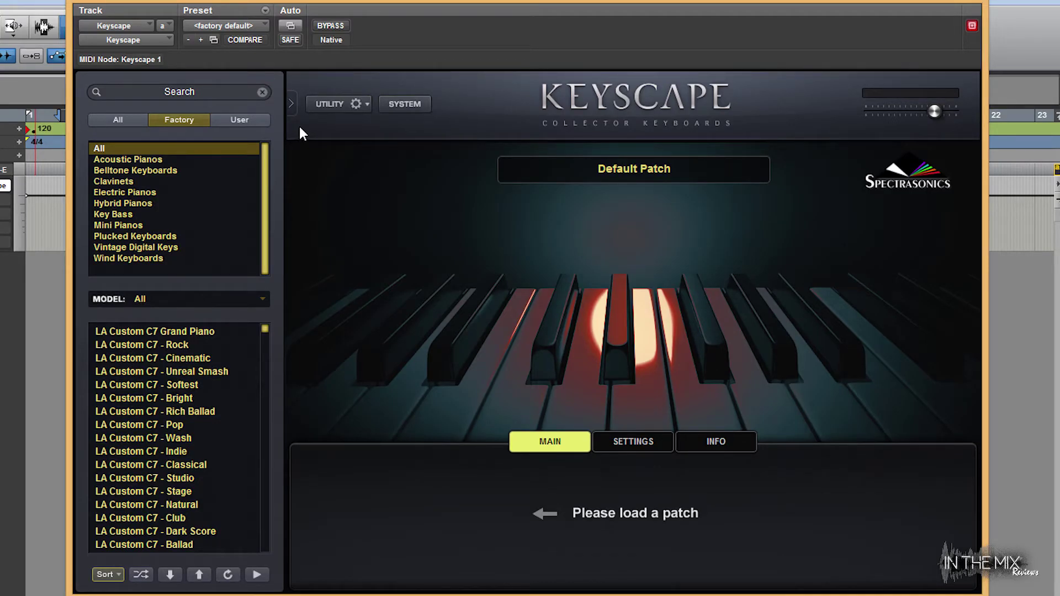
Show Keyscape's utility commands for MIDI learn, patch saving, copying and resetting
click(308, 110)
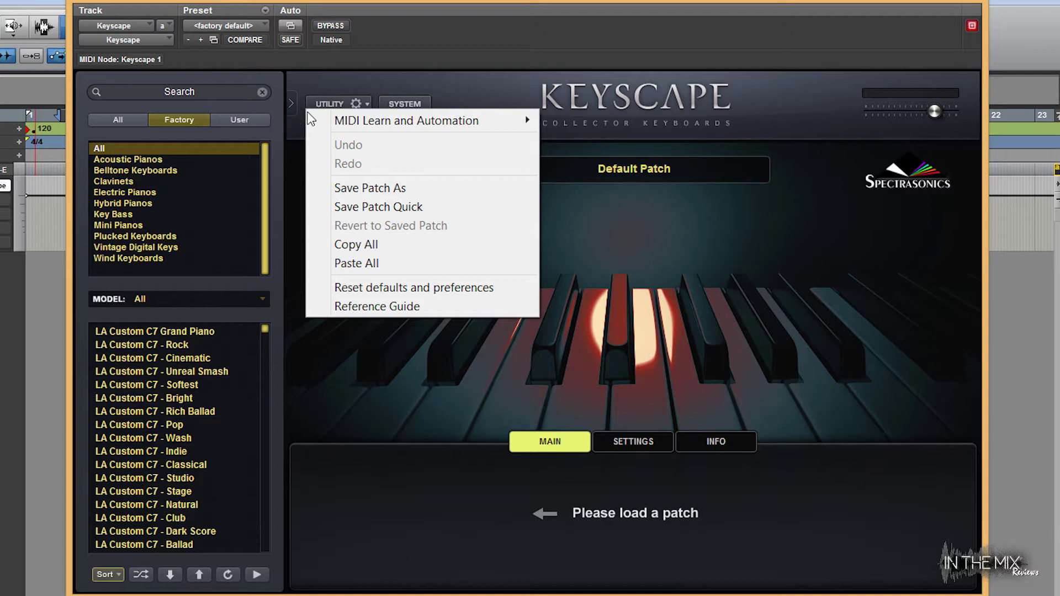
mouse_move(311, 121)
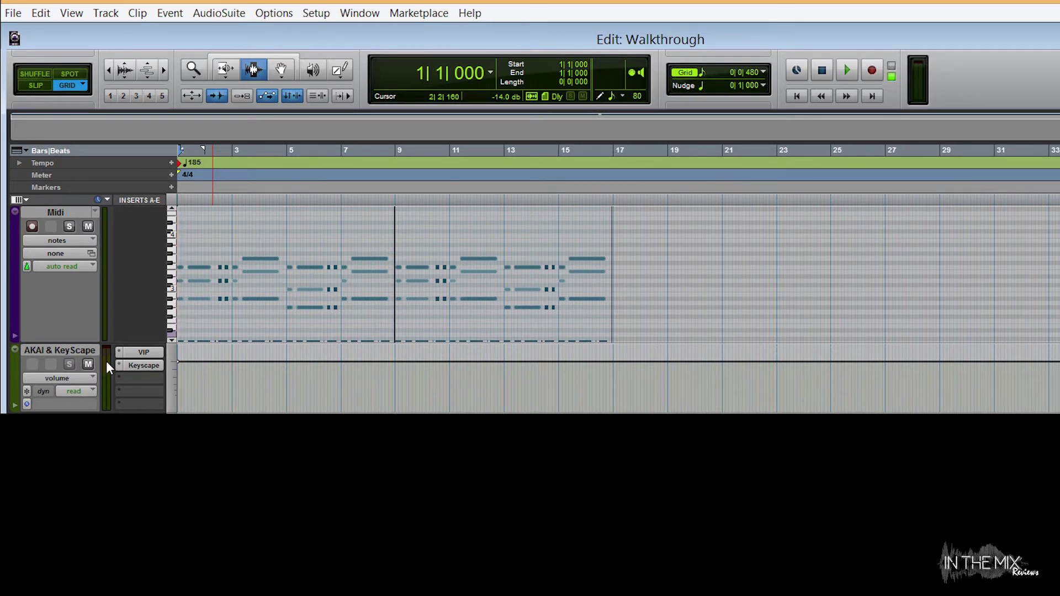
Open the VIP plug-in on the AKAI & KeyScape track and toggle playback of the session
click(133, 354)
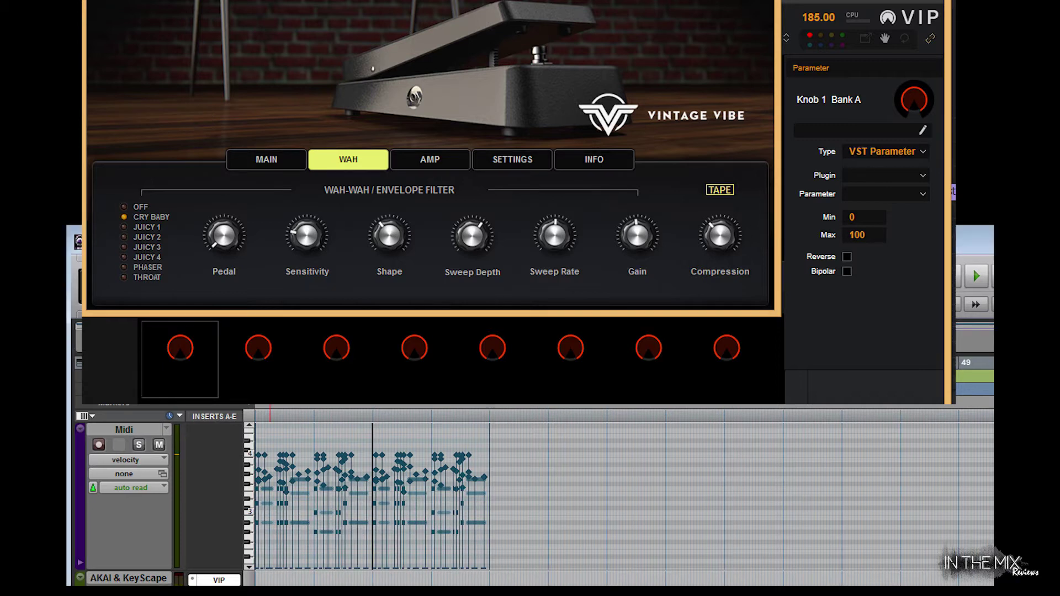
key(space)
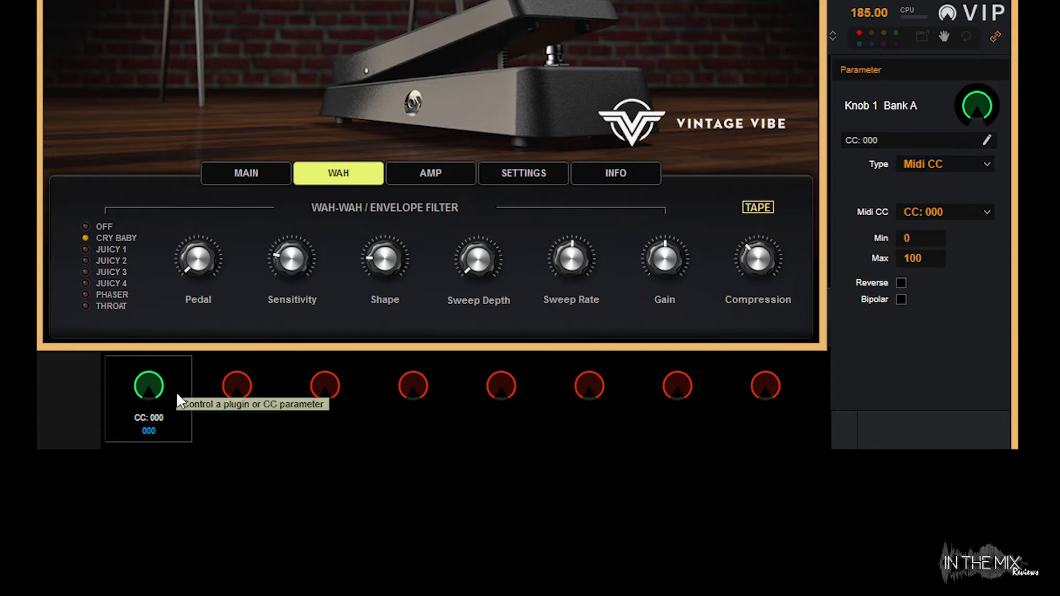
Assign the wah's Sweep Depth knob to controller knob 1 (CC 0) with MIDI CC Learn and show its learned assignment
right_click(483, 256)
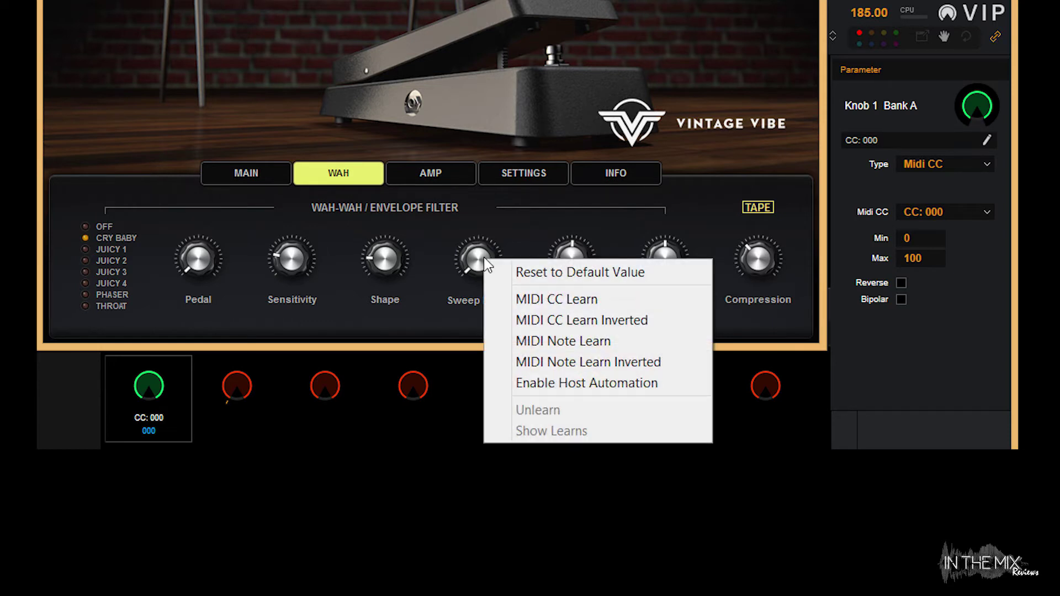
click(500, 300)
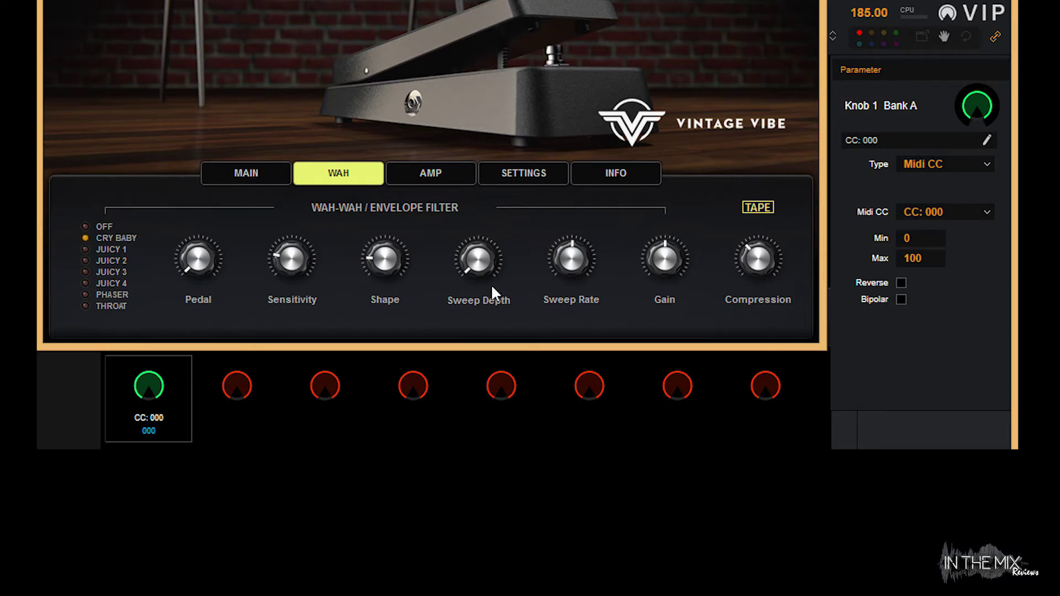
right_click(479, 256)
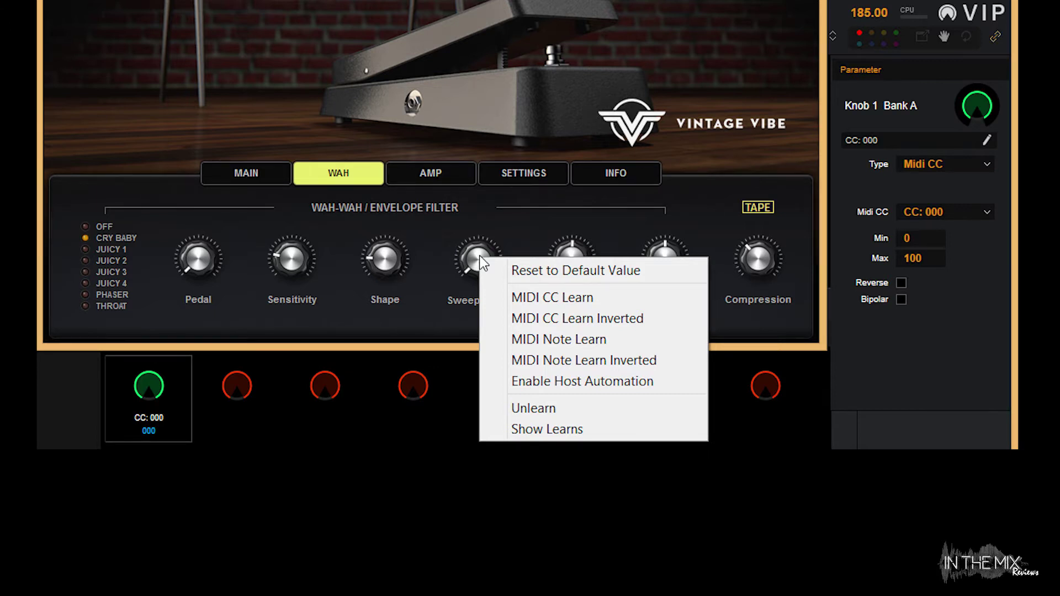
click(511, 431)
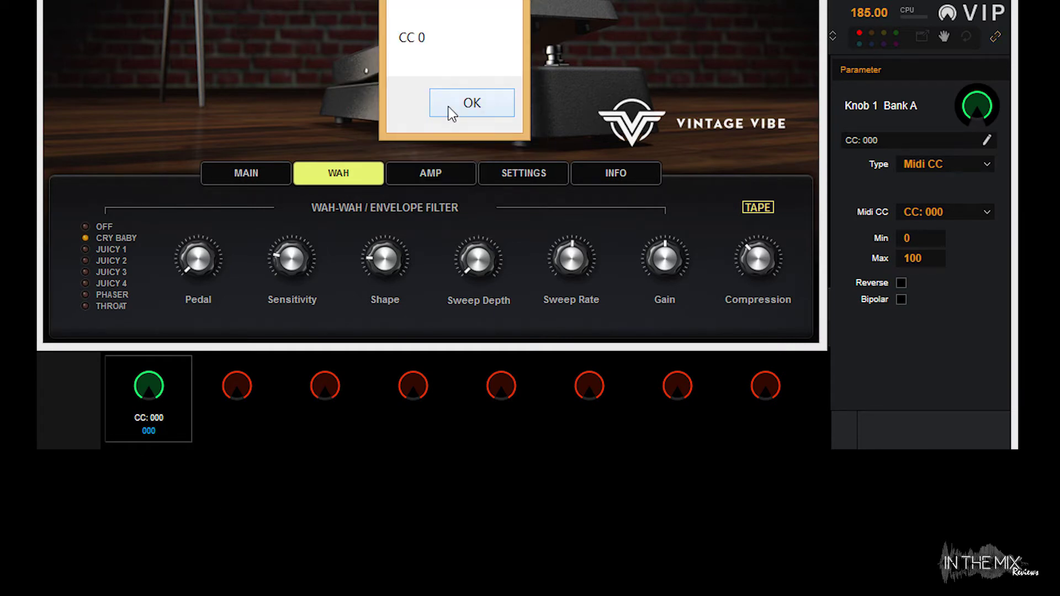
click(451, 110)
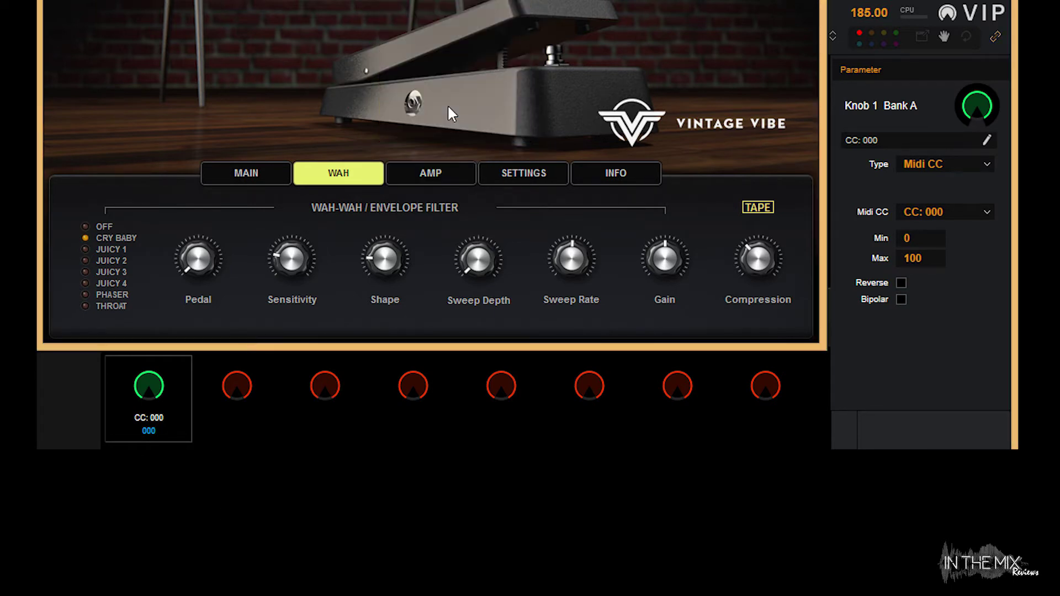
Assign the wah's Gain knob to controller knob 1 (CC 0) with MIDI CC Learn, and unlearn it again
right_click(669, 265)
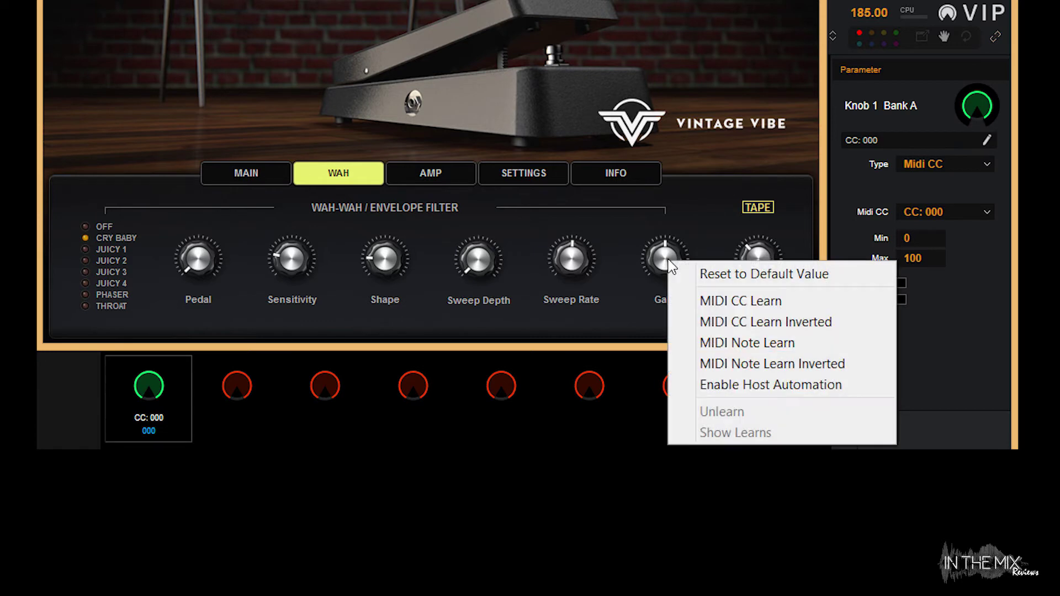
click(704, 306)
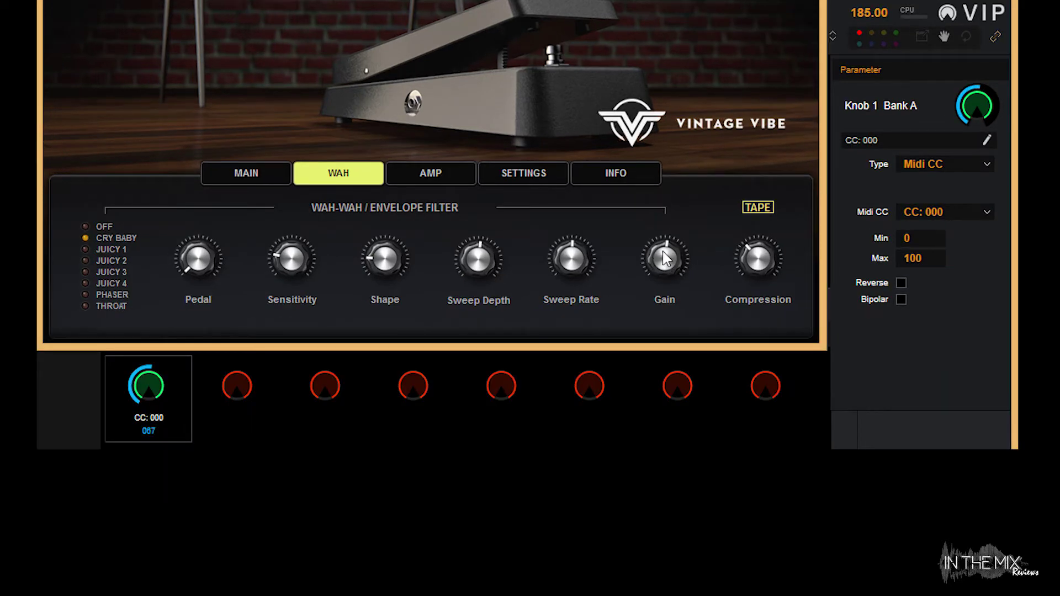
right_click(642, 234)
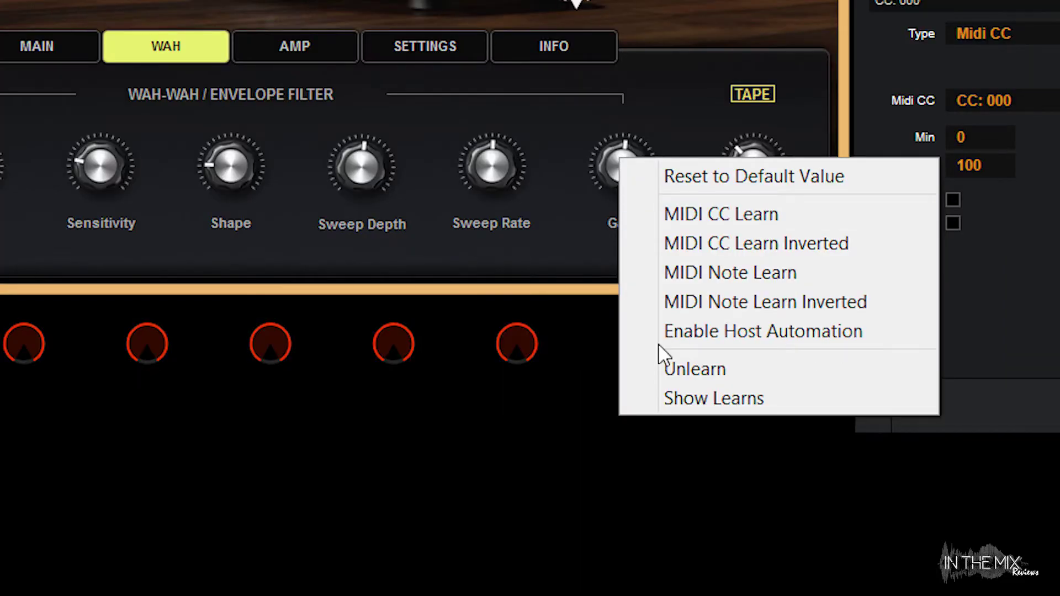
click(660, 369)
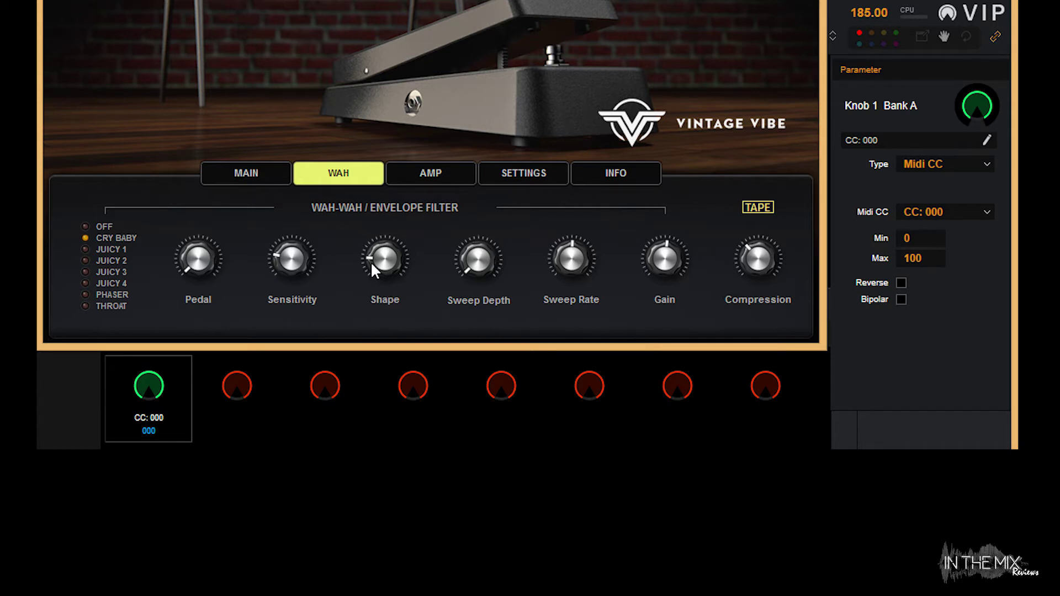
Assign the wah's Shape knob to CC 0 with MIDI CC Learn Inverted
right_click(388, 256)
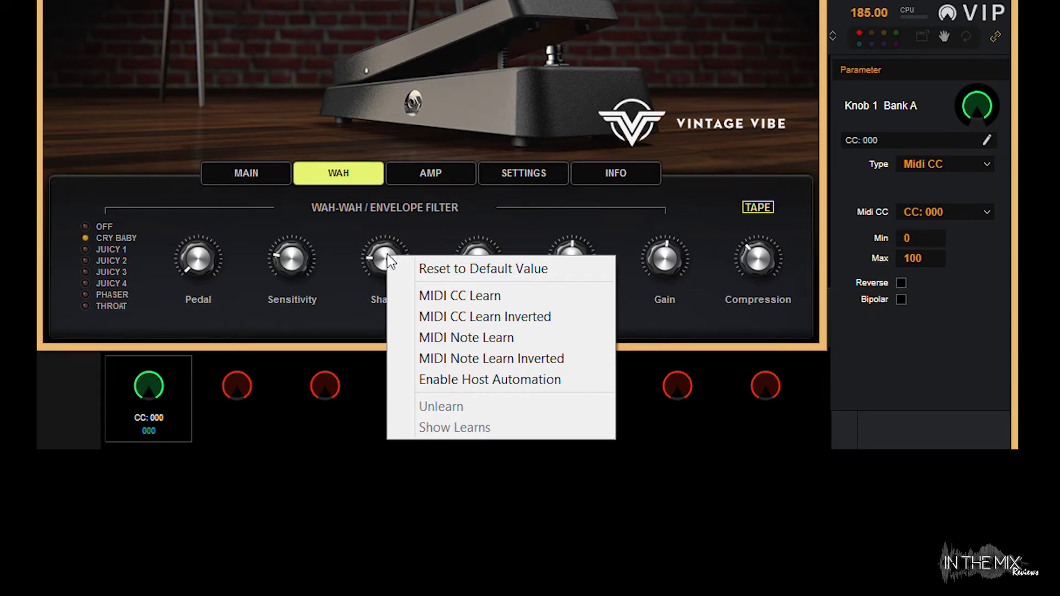
click(404, 310)
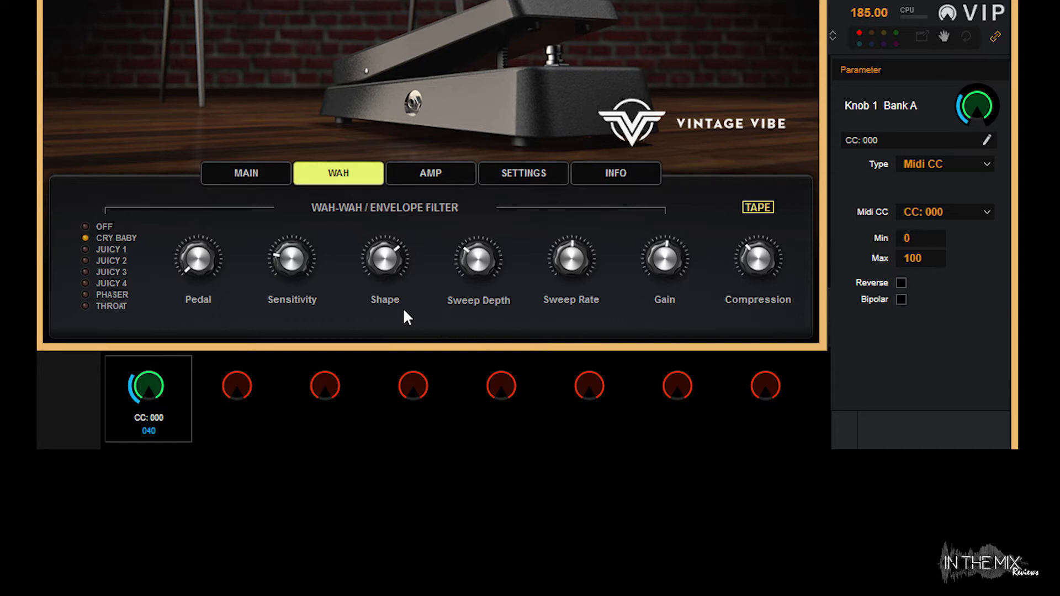
Set VIP's Knob 2 in Bank A to the Midi CC type and assign it to CC 3
click(230, 386)
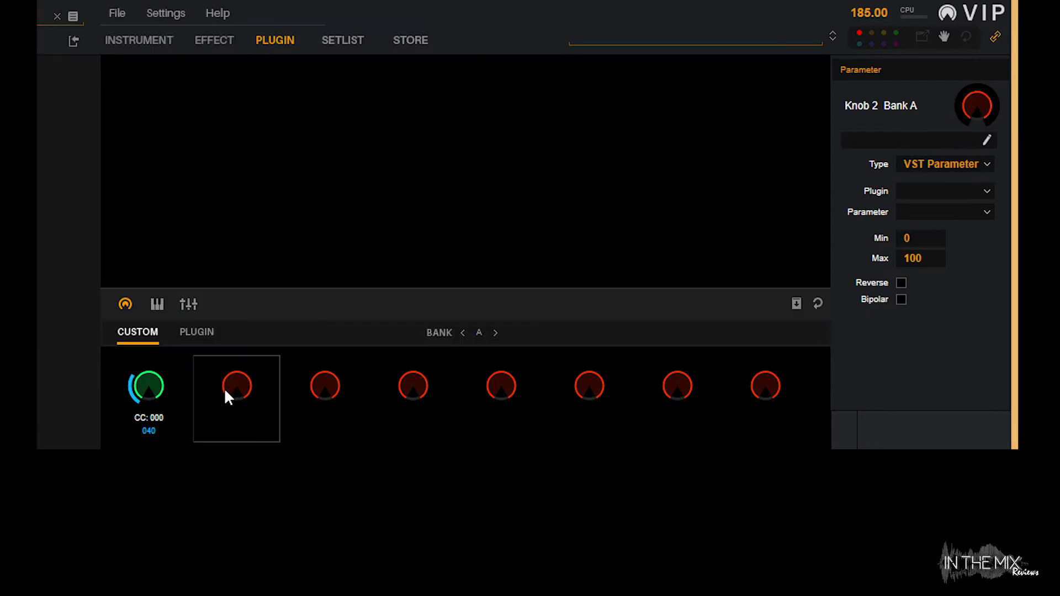
click(986, 164)
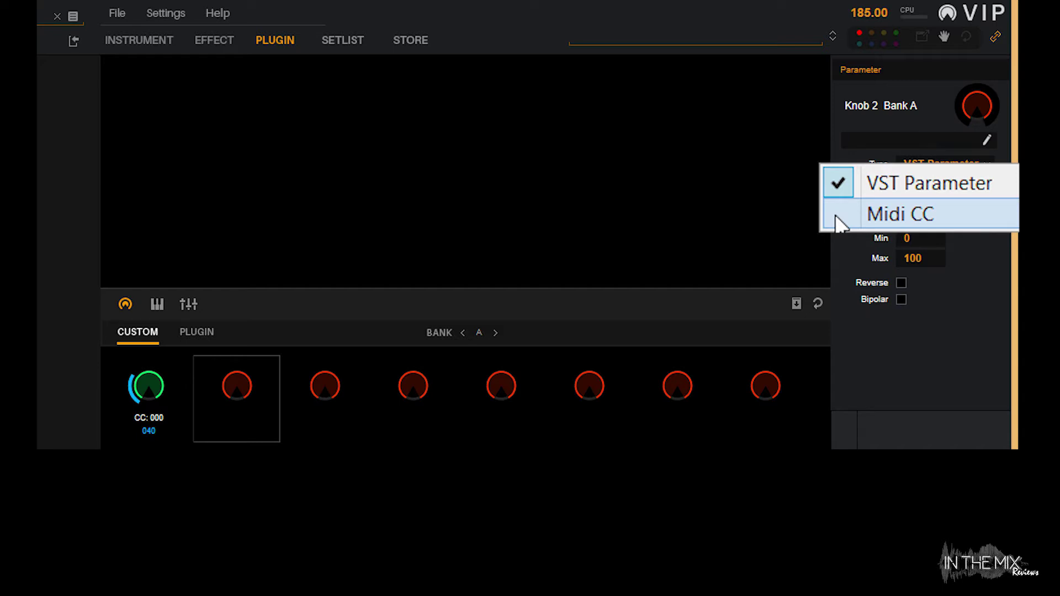
click(884, 214)
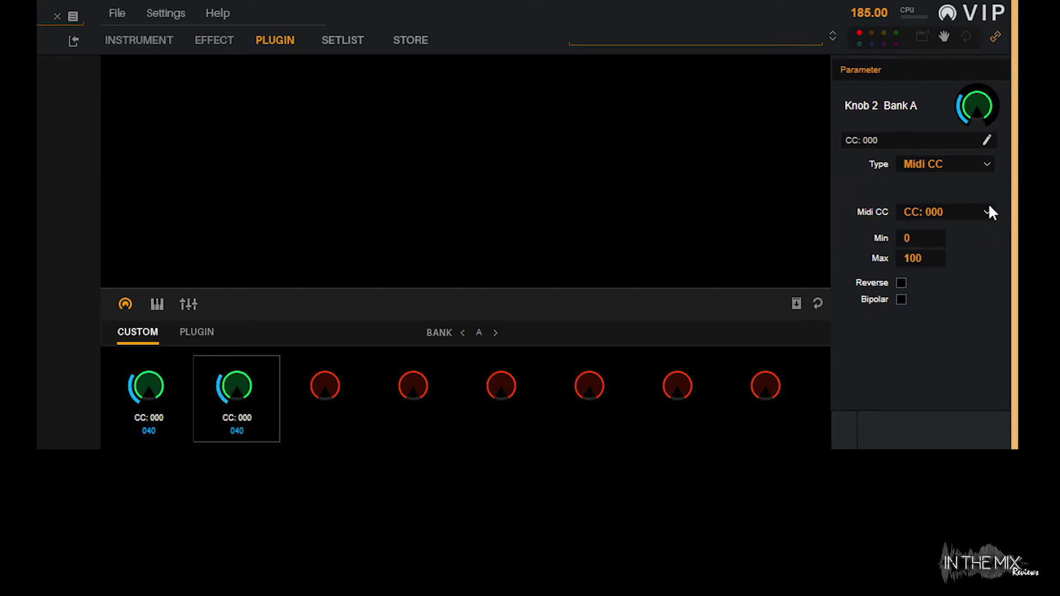
click(987, 214)
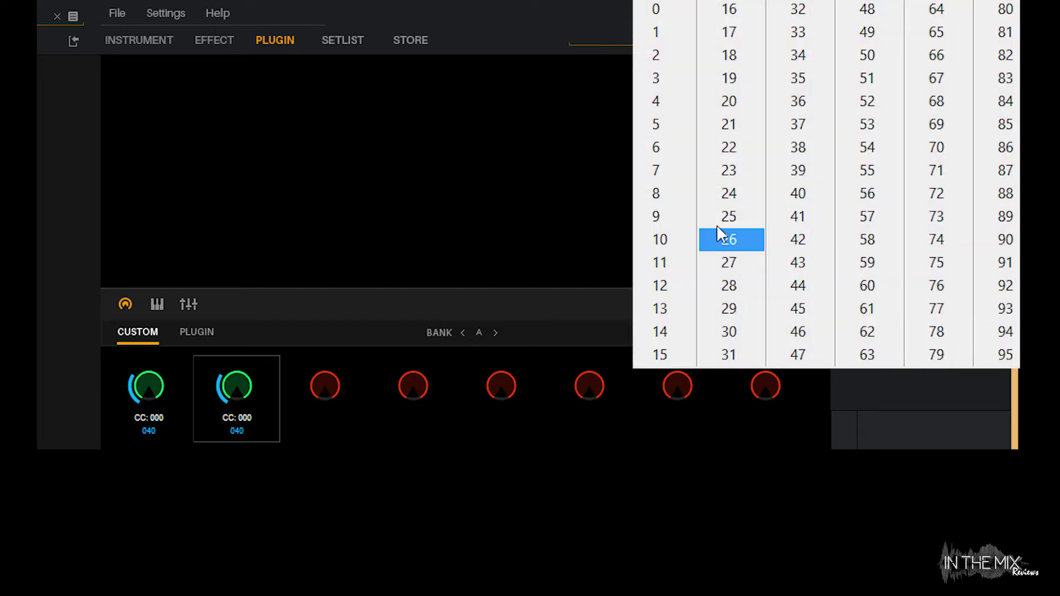
click(668, 77)
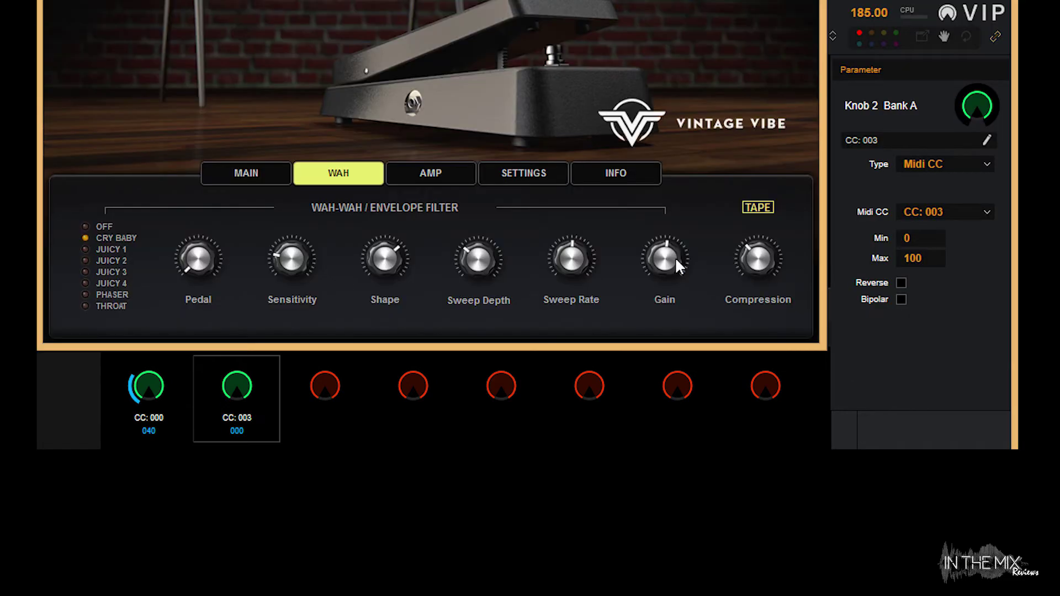
Assign the wah's Gain knob to Knob 2 (CC 3) with MIDI CC Learn, and remove that assignment
right_click(659, 259)
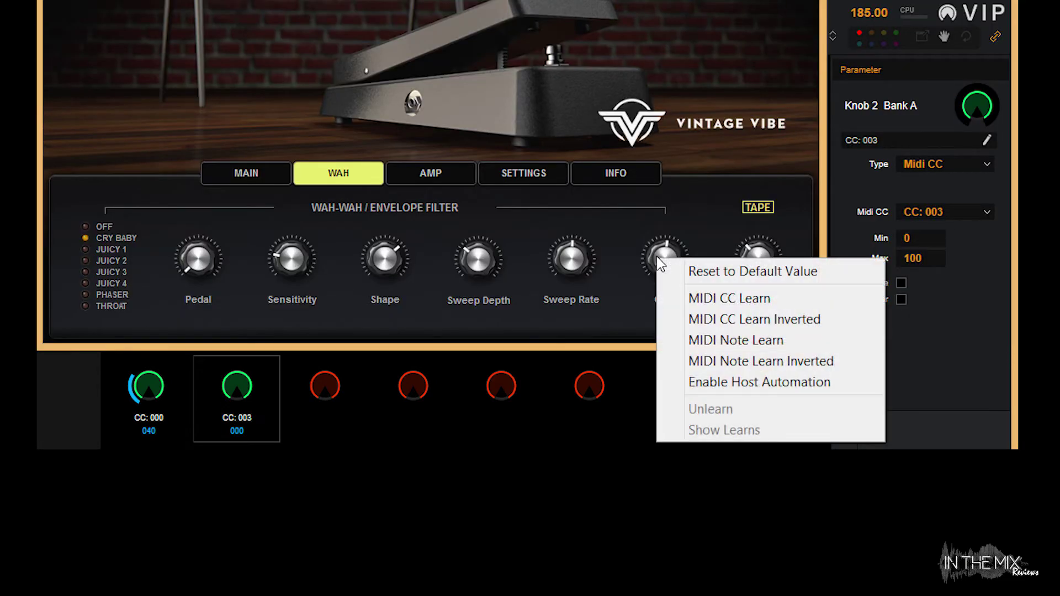
click(685, 298)
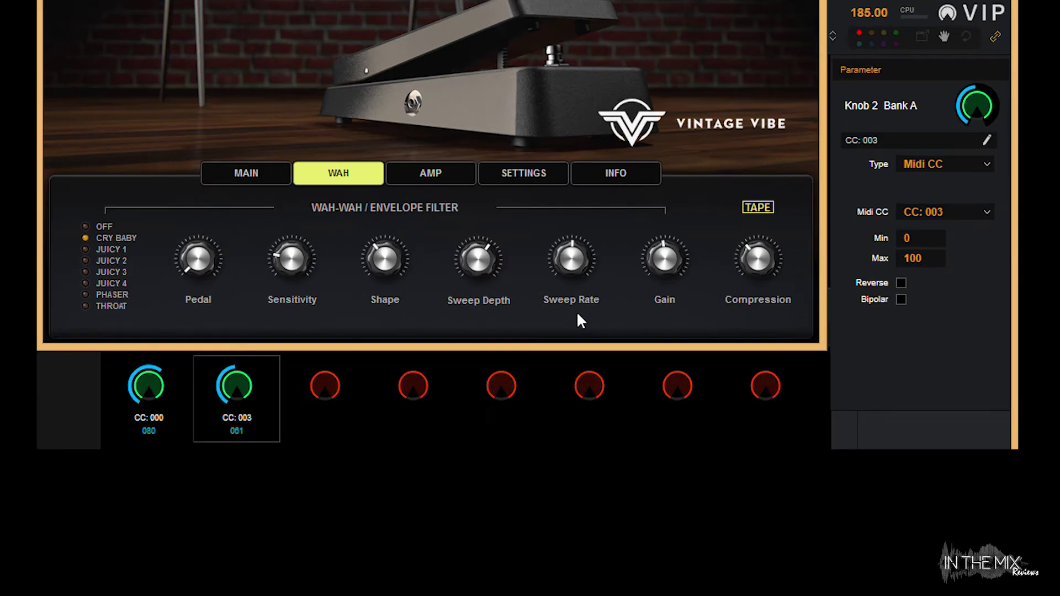
right_click(658, 264)
click(674, 407)
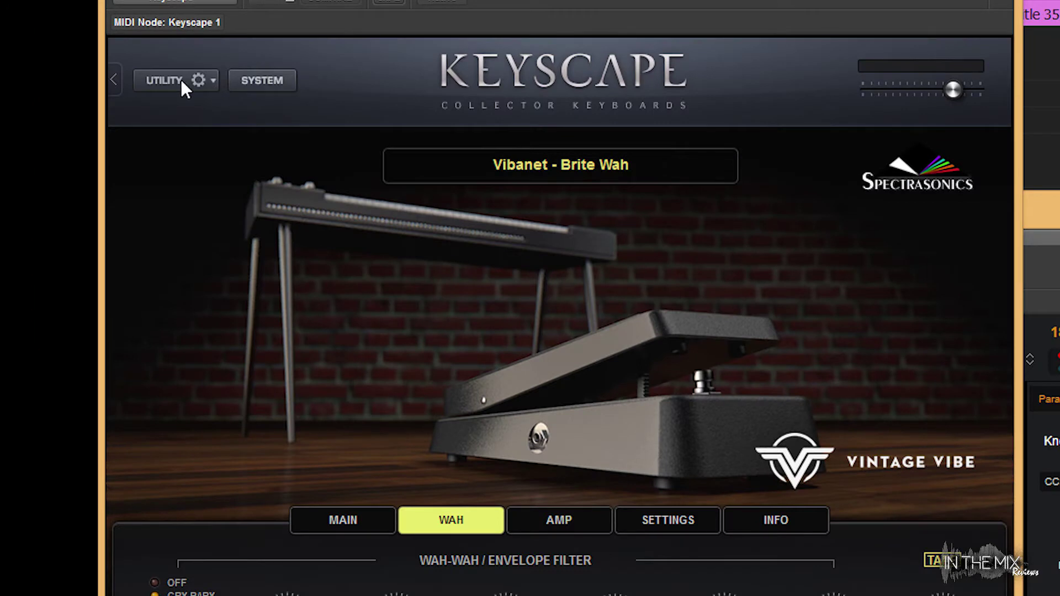
Clear all of Keyscape's MIDI Learn settings and check the Sweep Depth knob's learn options
click(180, 80)
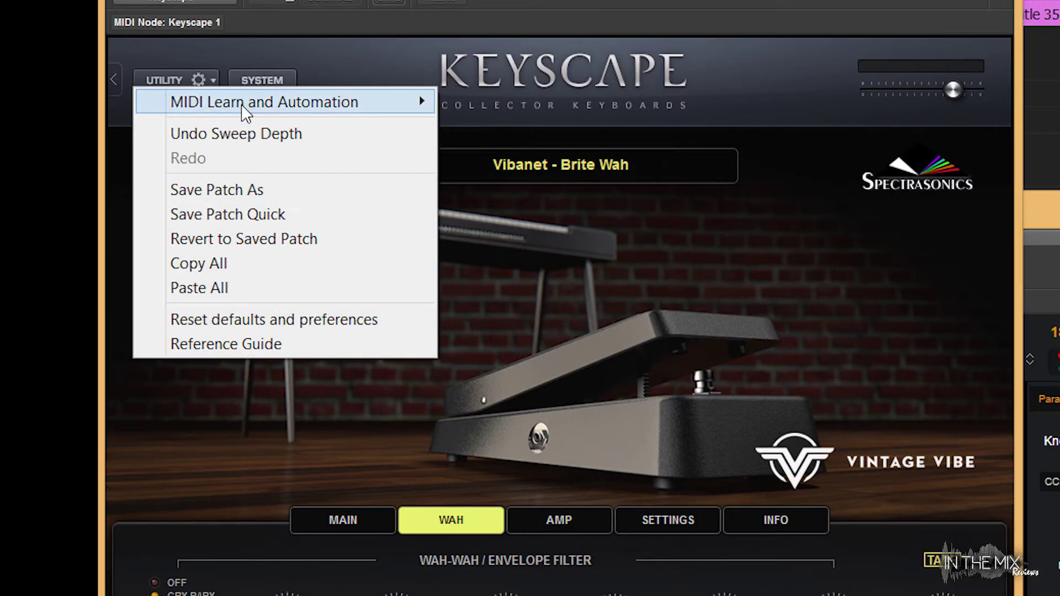
mouse_move(385, 104)
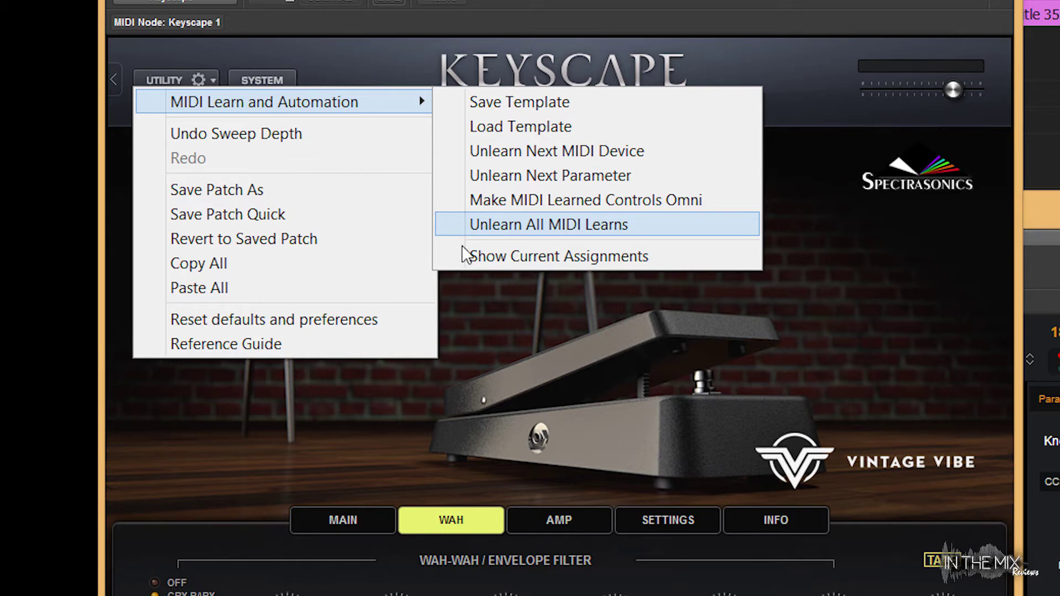
click(469, 333)
right_click(448, 302)
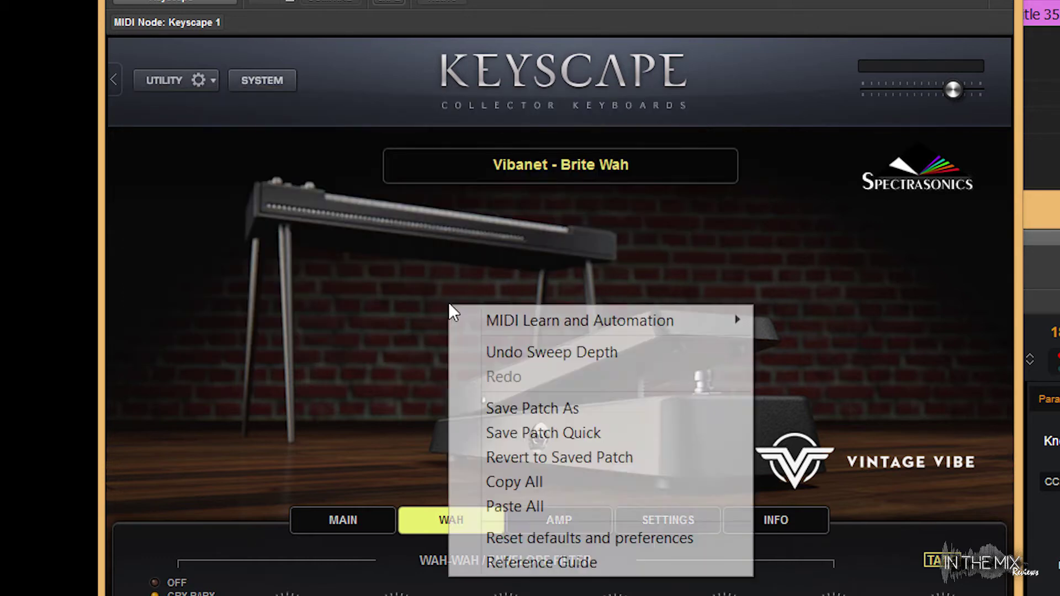
mouse_move(578, 320)
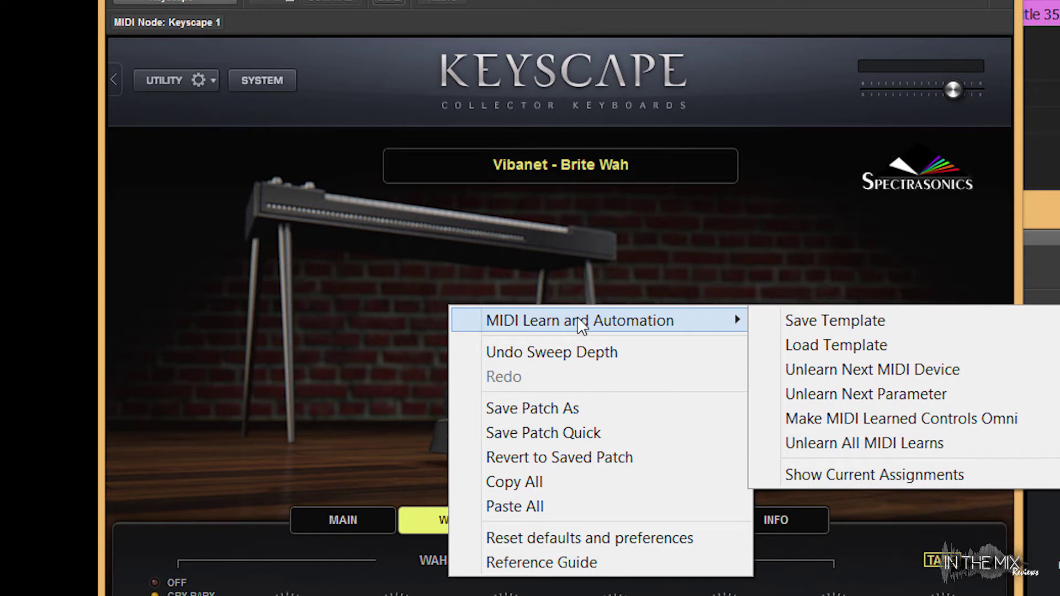
click(800, 444)
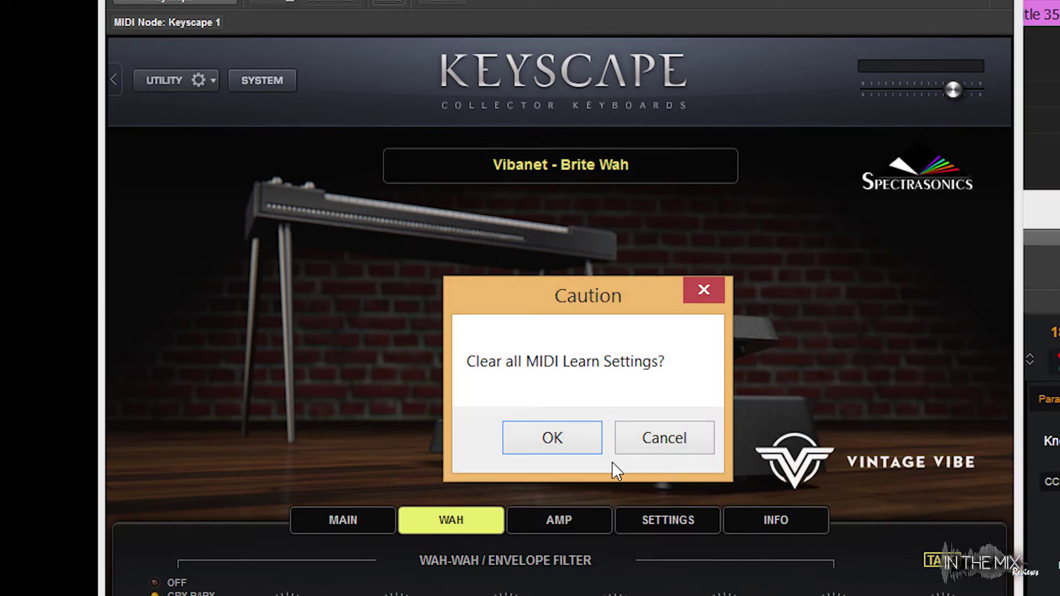
click(557, 450)
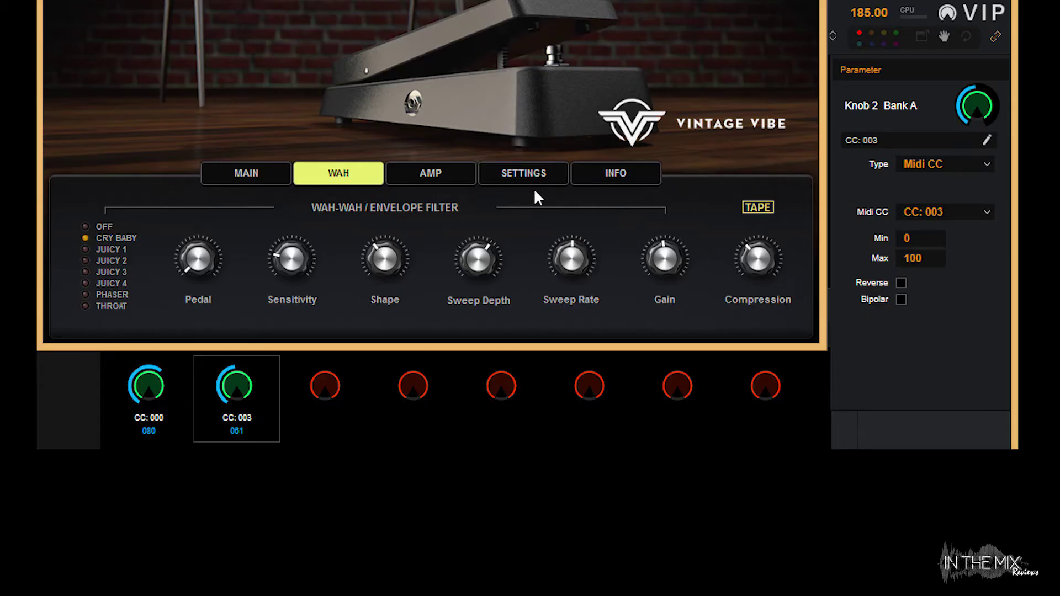
right_click(480, 262)
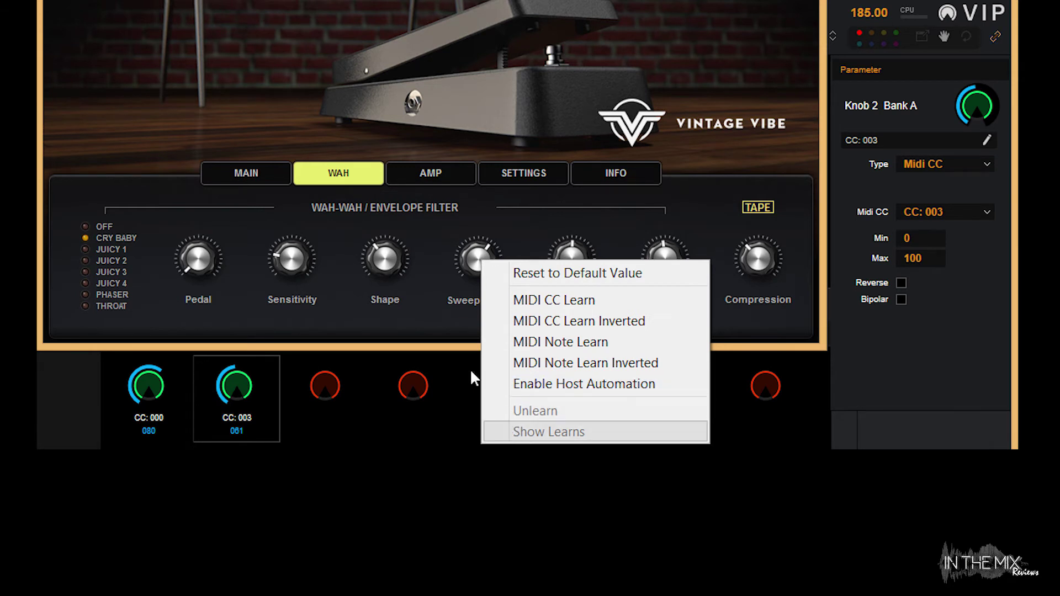
click(463, 332)
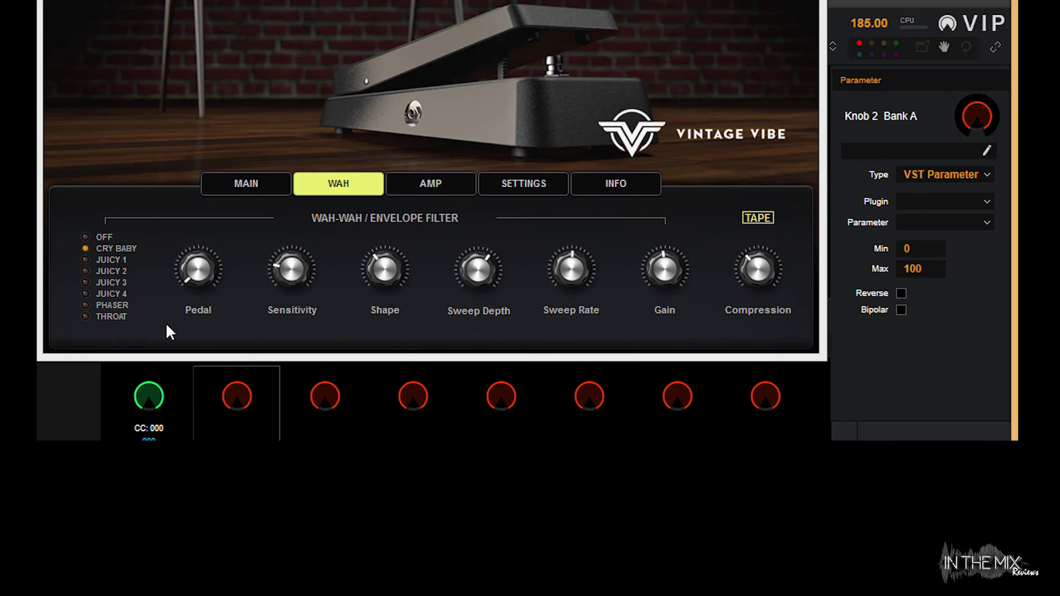
Assign the wah's Pedal knob to a keyboard note with MIDI Note Learn, and unlearn that assignment
right_click(193, 263)
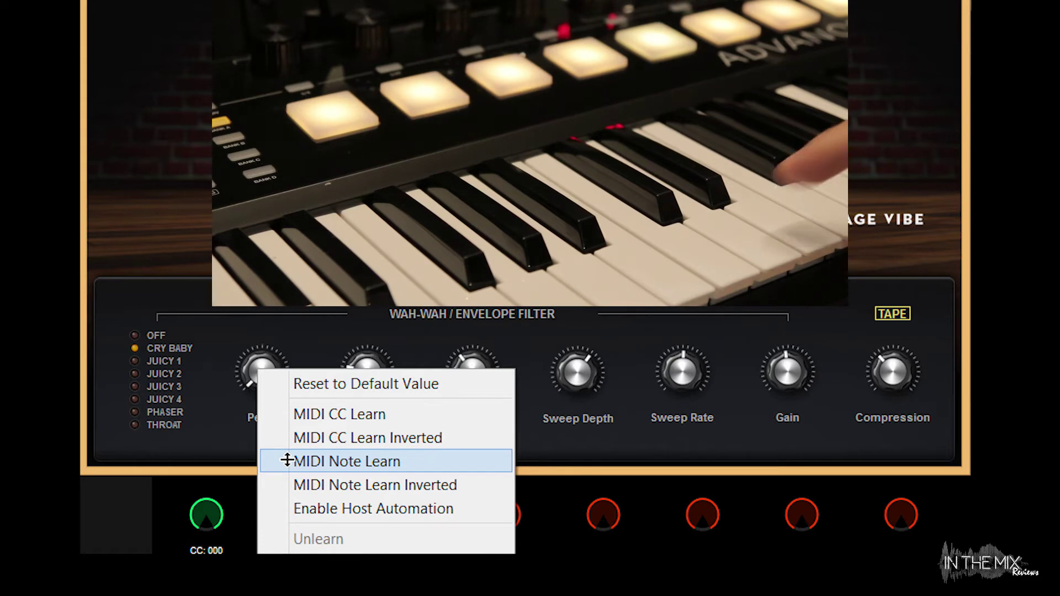
click(287, 461)
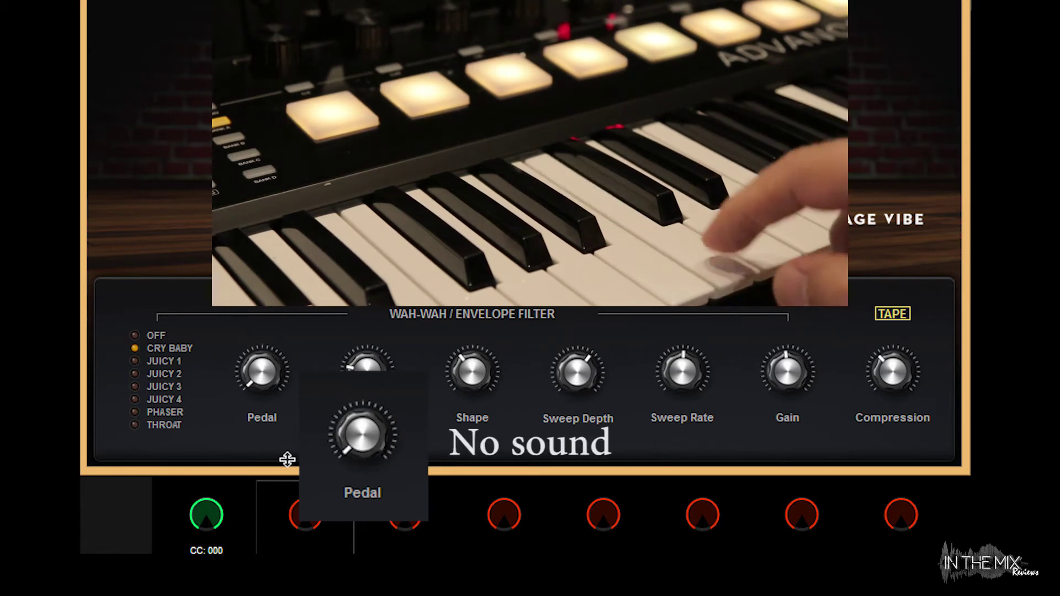
right_click(264, 371)
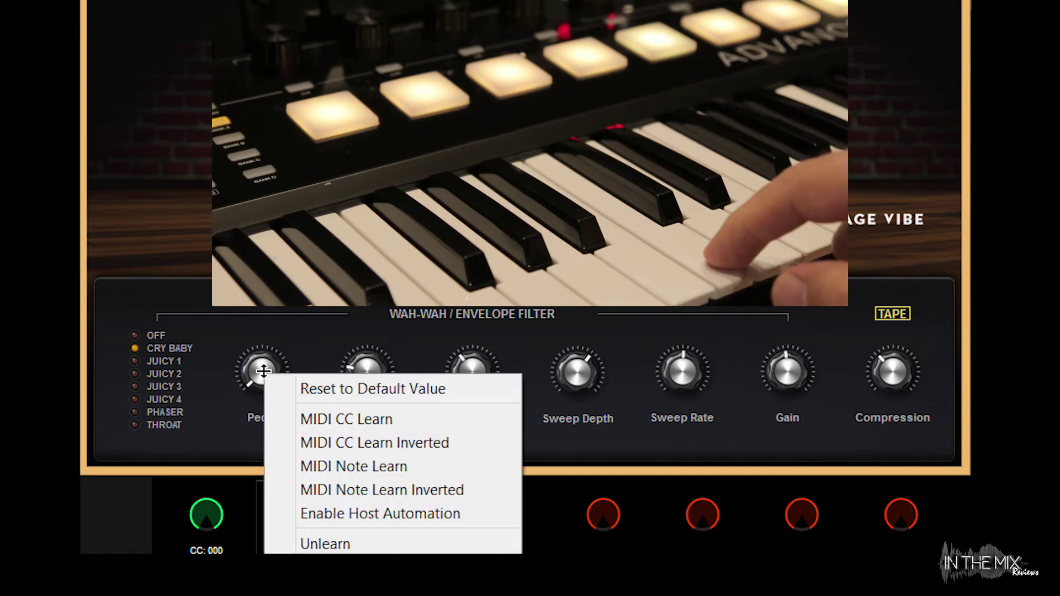
click(325, 538)
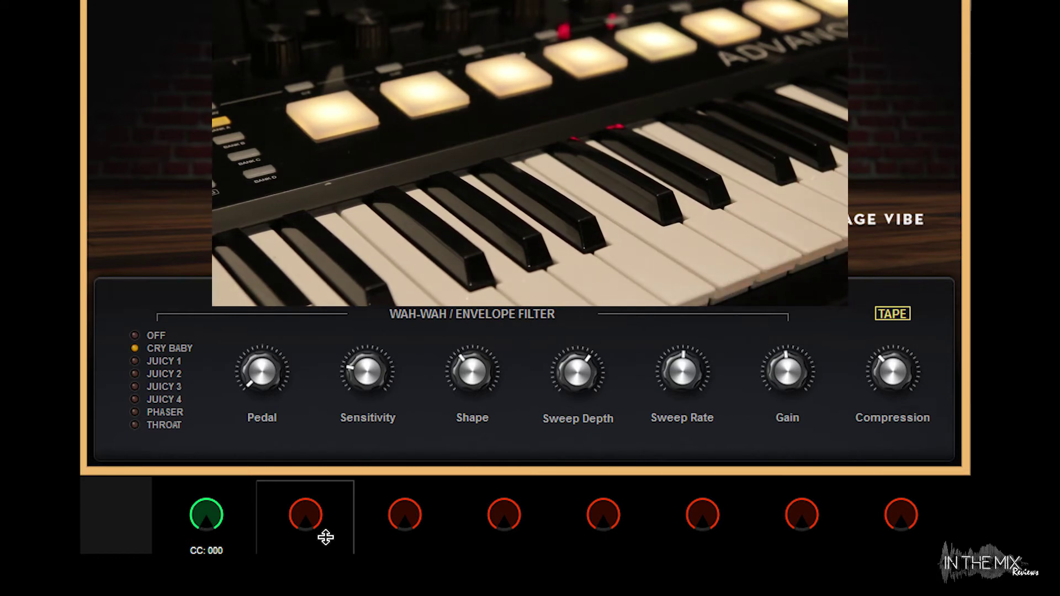
Assign the wah's Pedal knob to a keyboard note with MIDI Note Learn Inverted, and unlearn it again
right_click(265, 367)
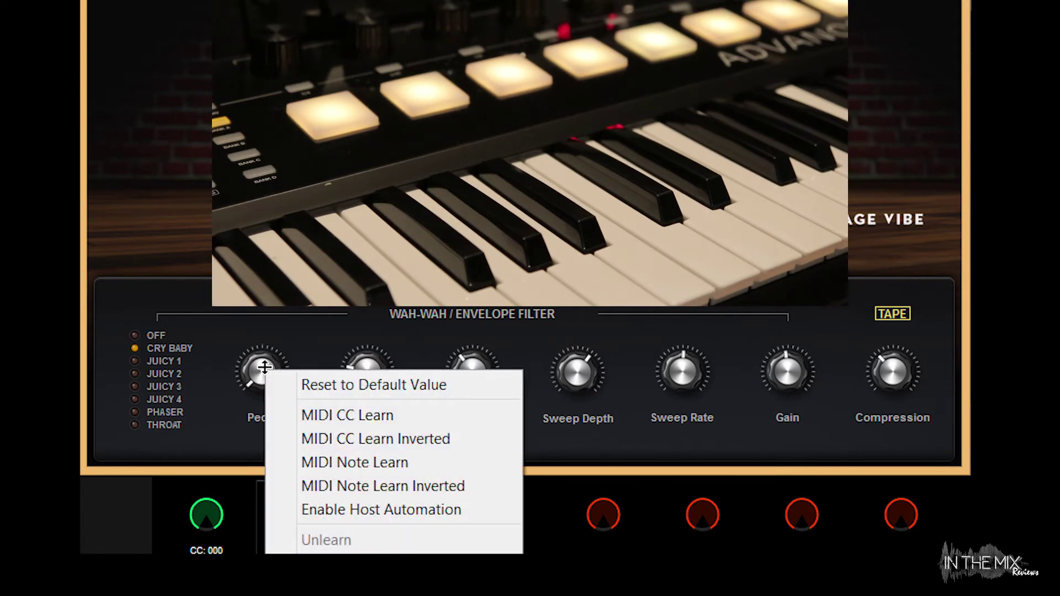
click(283, 486)
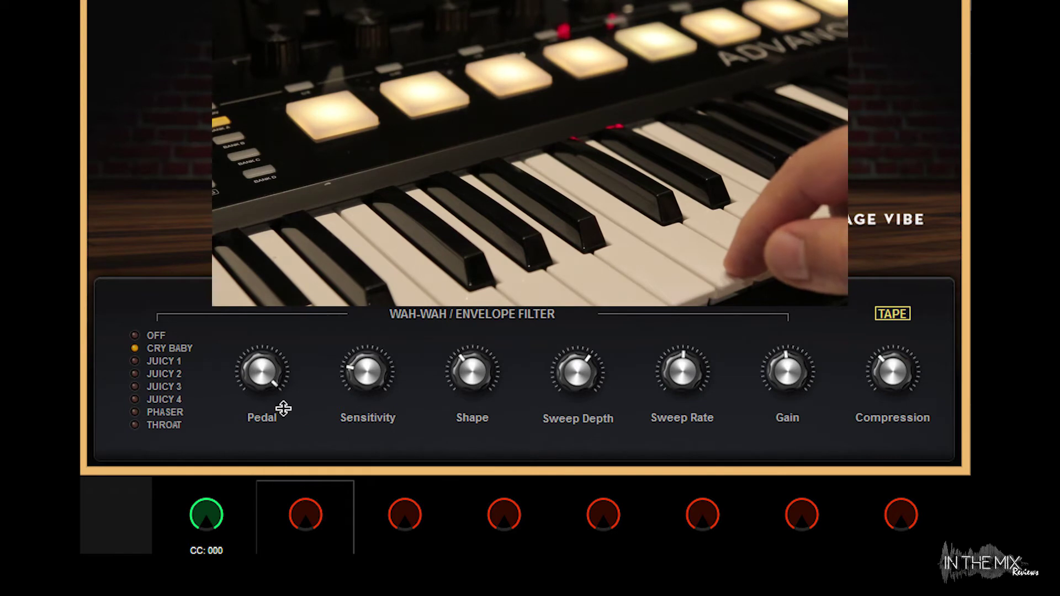
right_click(246, 371)
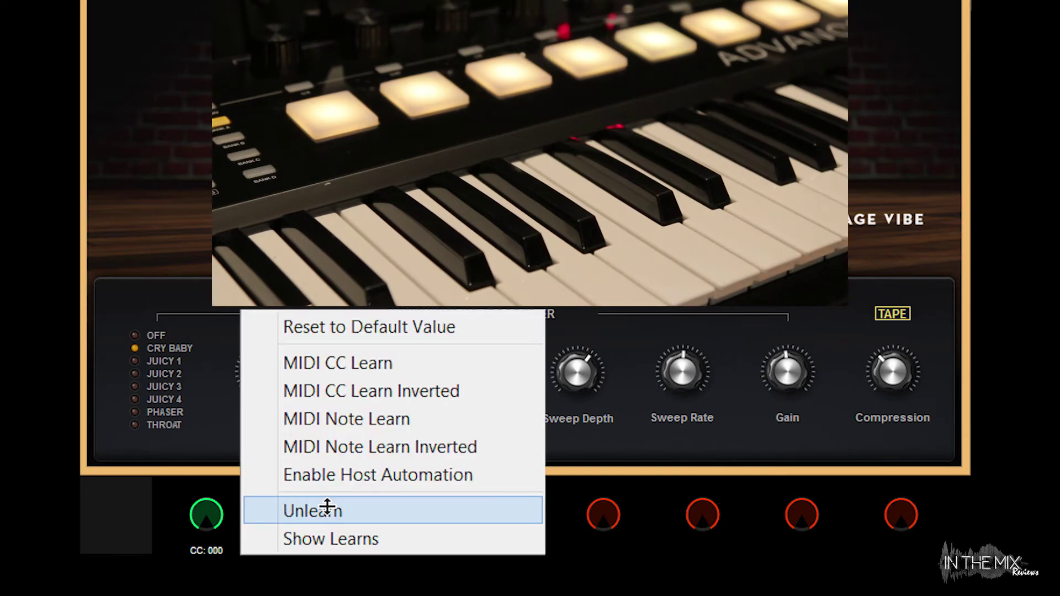
click(326, 508)
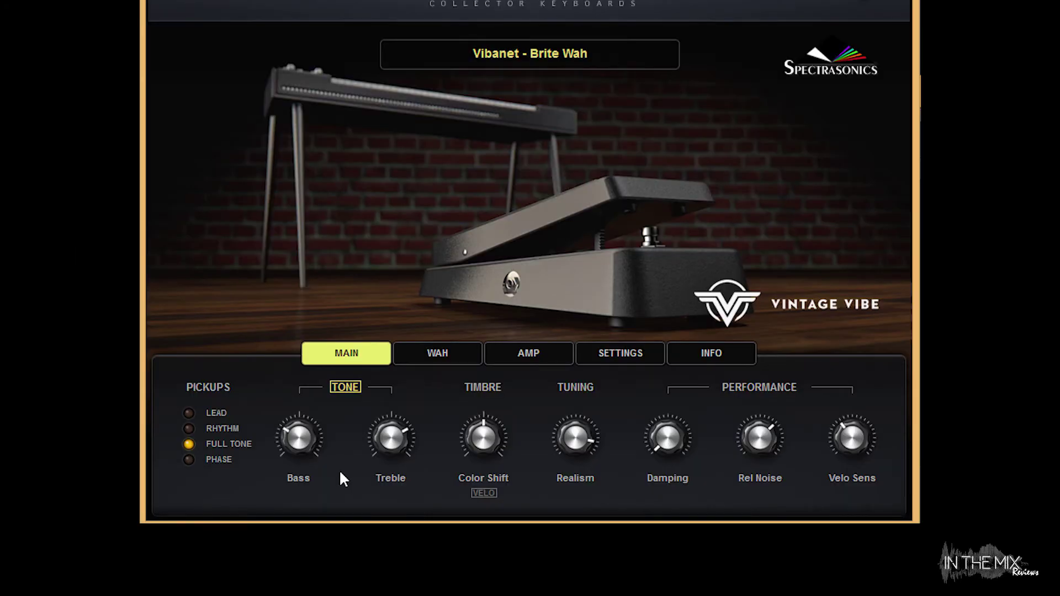
Reset the Treble and Bass tone knobs on the main page to their default values
right_click(388, 436)
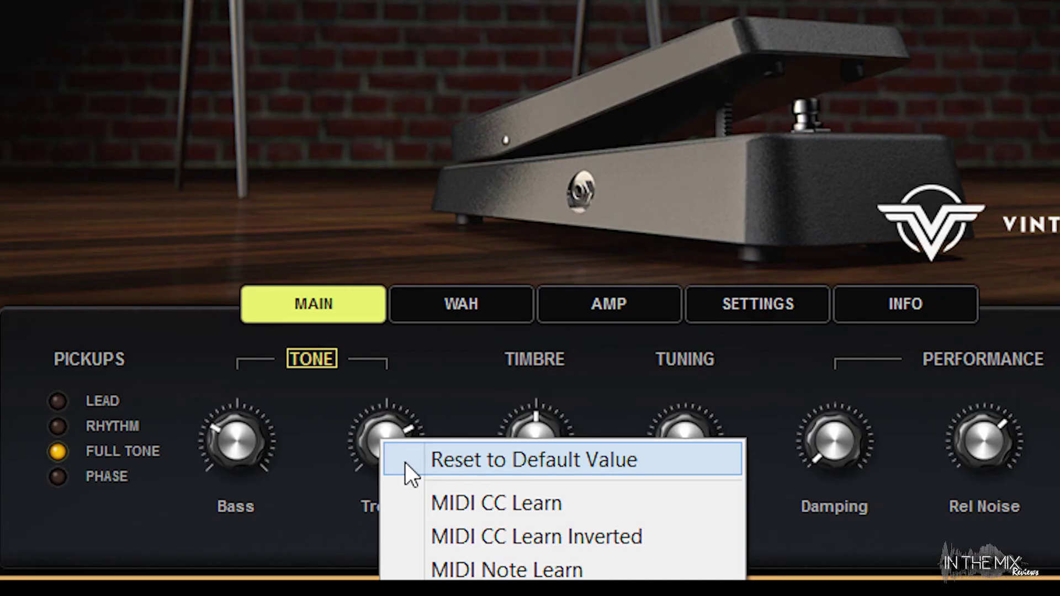
click(406, 461)
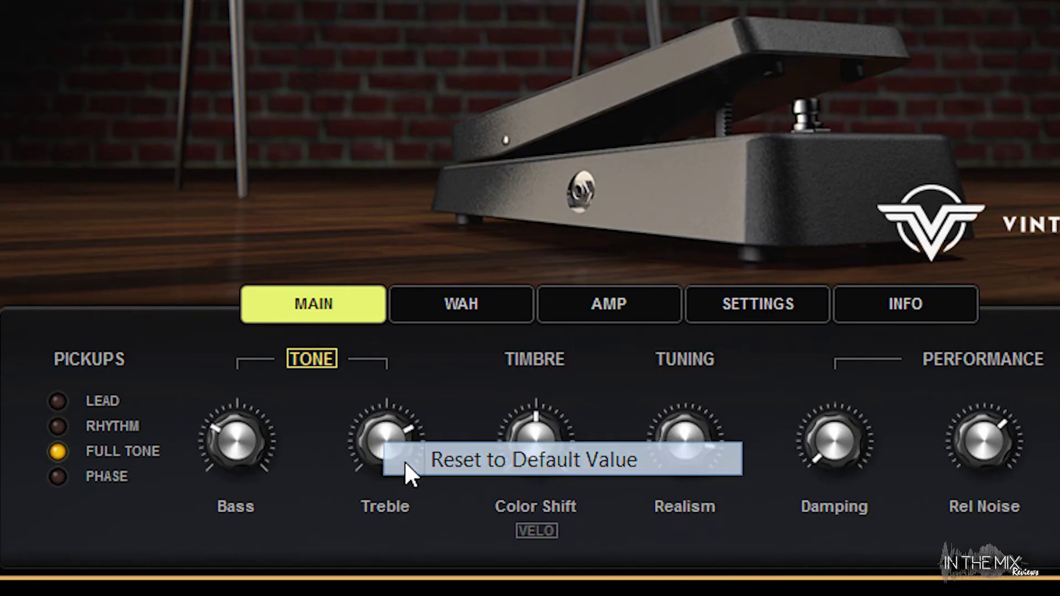
right_click(242, 441)
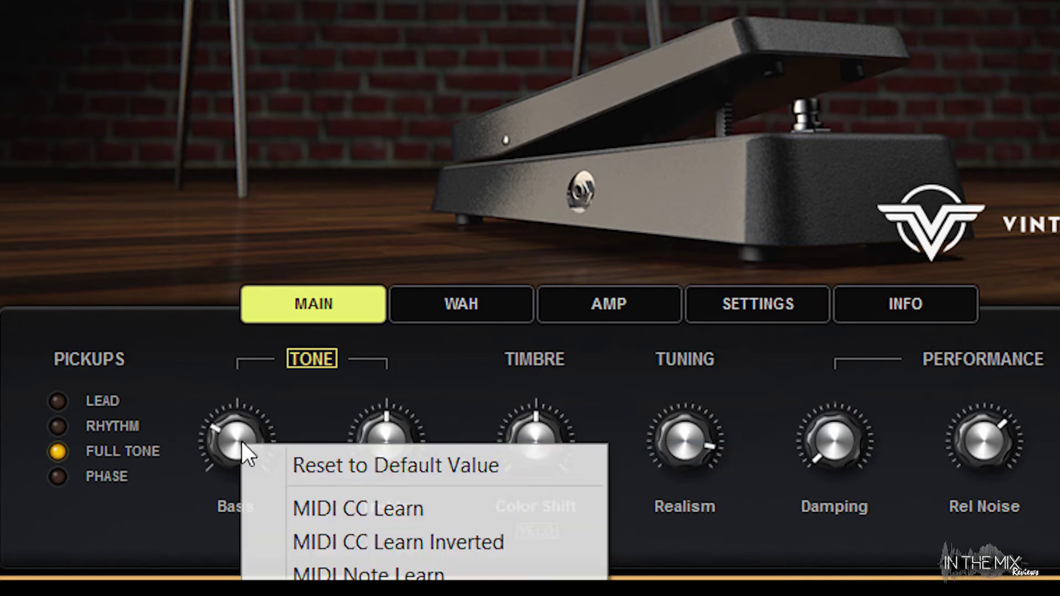
click(296, 462)
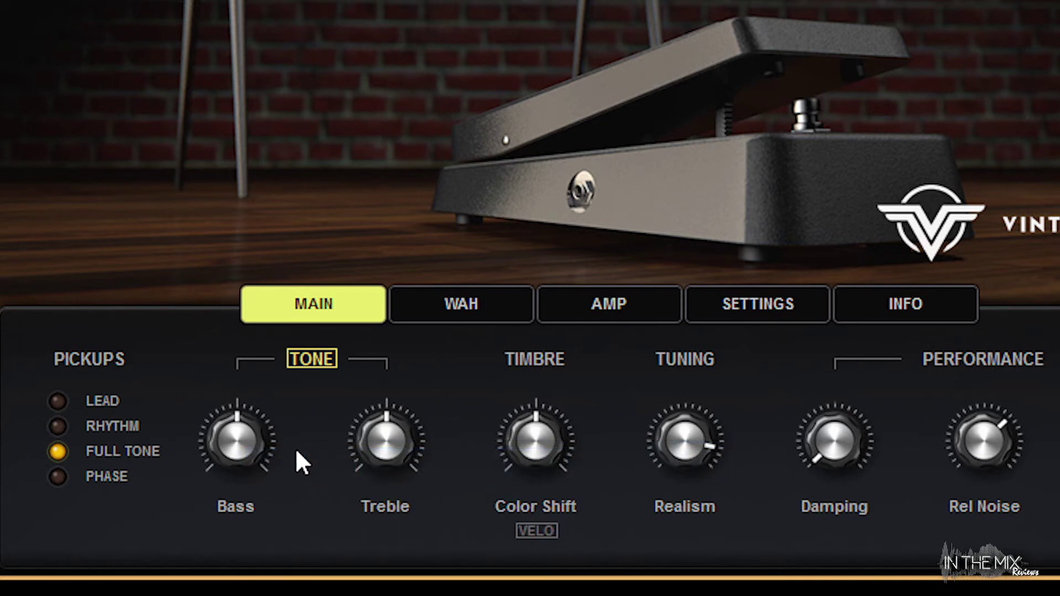
Show the wah settings and reset the Shape knob to its default value
click(407, 311)
right_click(545, 434)
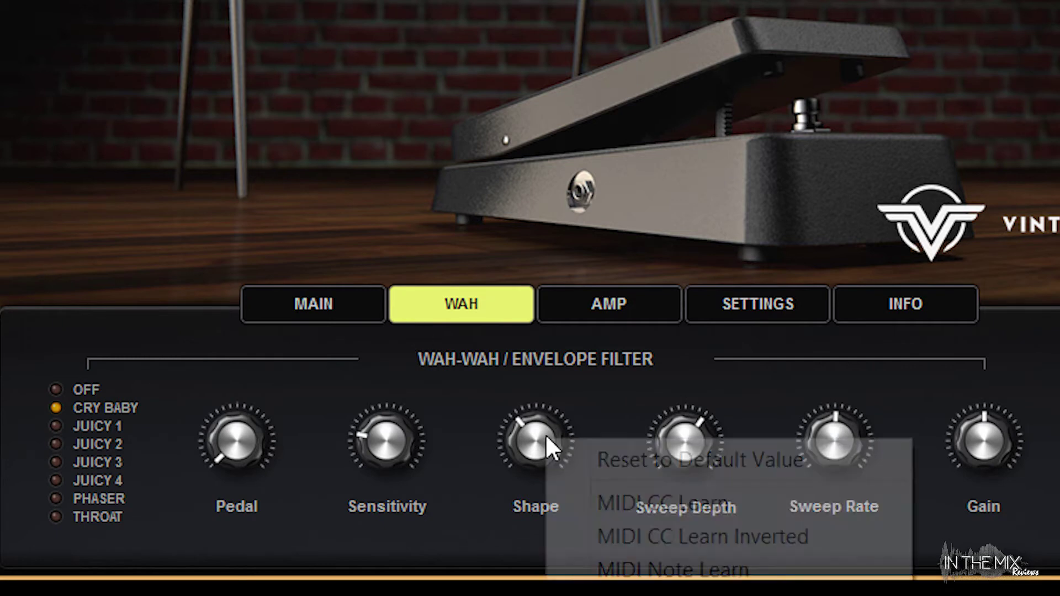
click(607, 464)
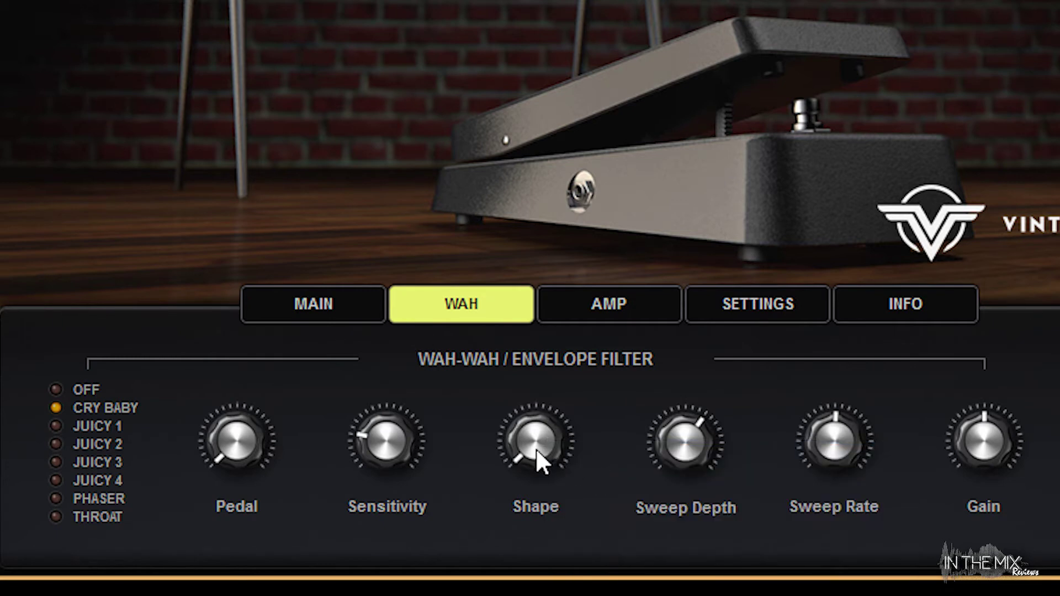
Turn the wah's Shape knob up to about 0.79 and reset it to its default value again
drag(536, 448, 534, 356)
drag(534, 436, 568, 340)
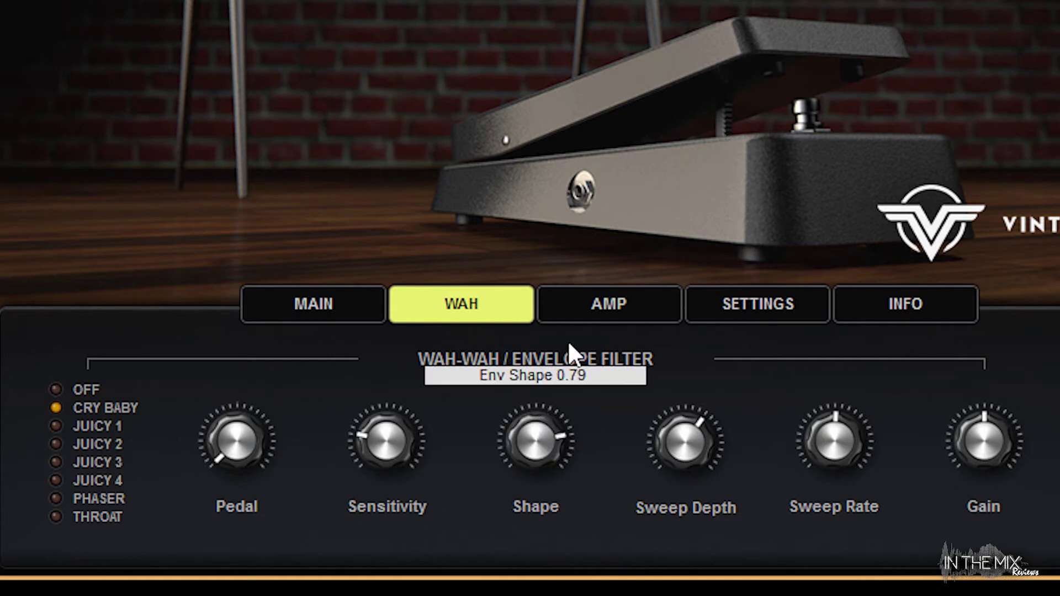
mouse_move(554, 439)
mouse_down()
mouse_move(556, 399)
mouse_move(544, 442)
mouse_up()
right_click(538, 434)
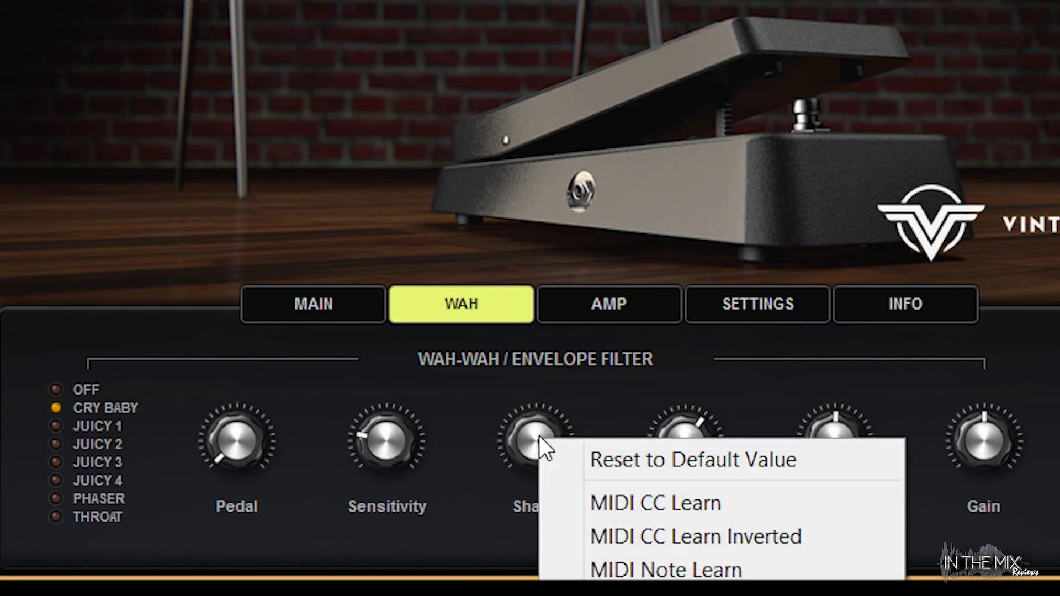
click(583, 458)
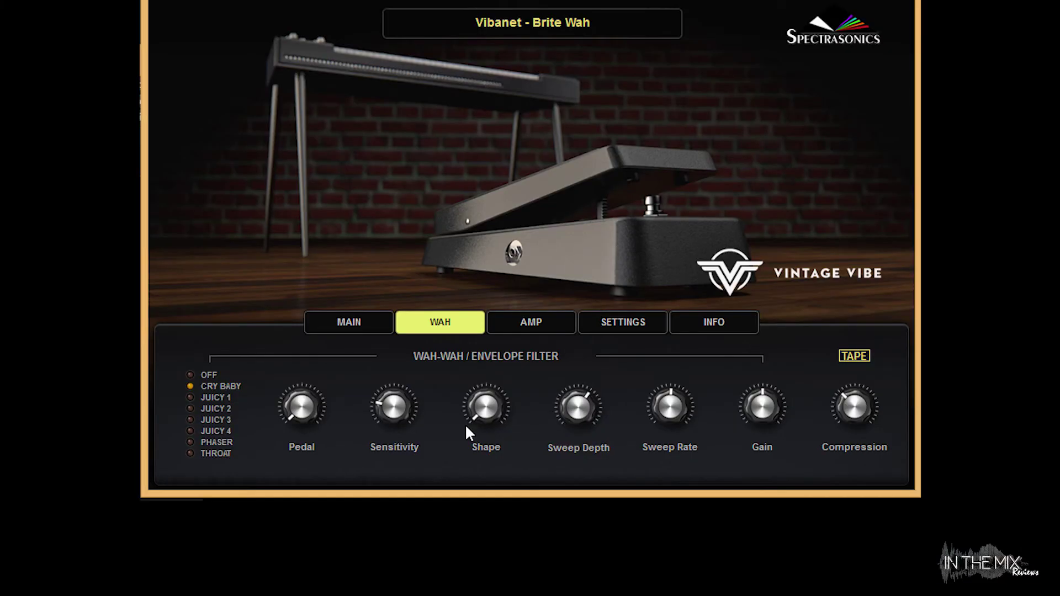
Assign the wah's Gain knob to CC 20 and its Sweep Depth knob to CC 21 with MIDI CC Learn
right_click(483, 406)
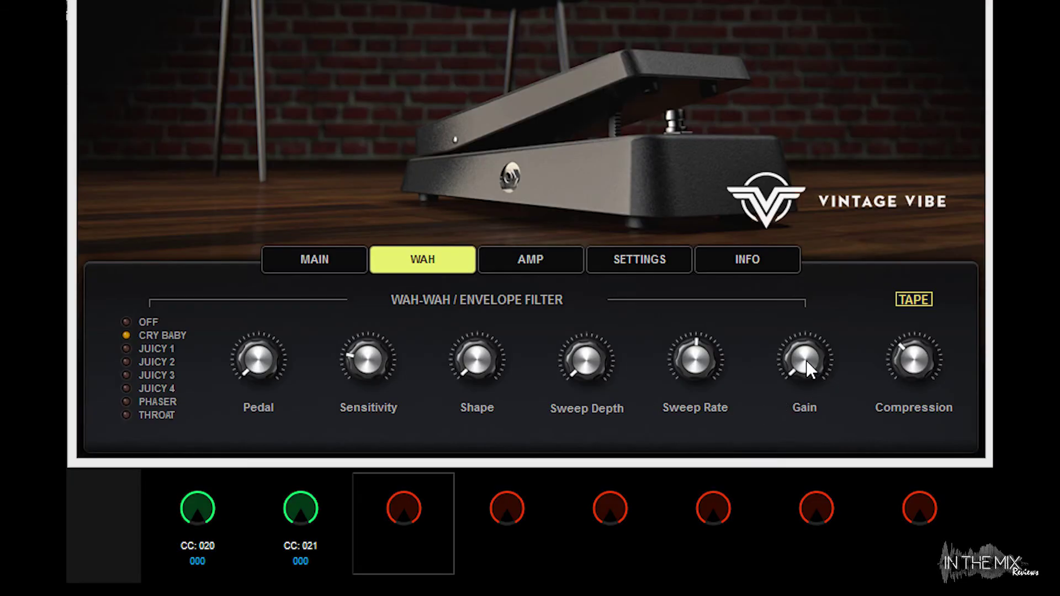
right_click(654, 282)
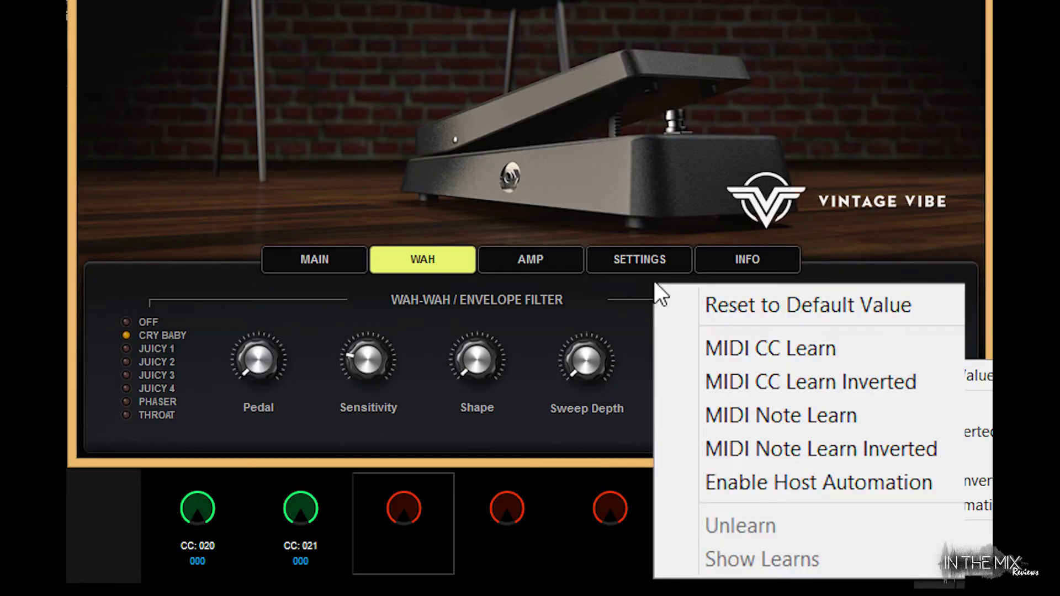
click(767, 344)
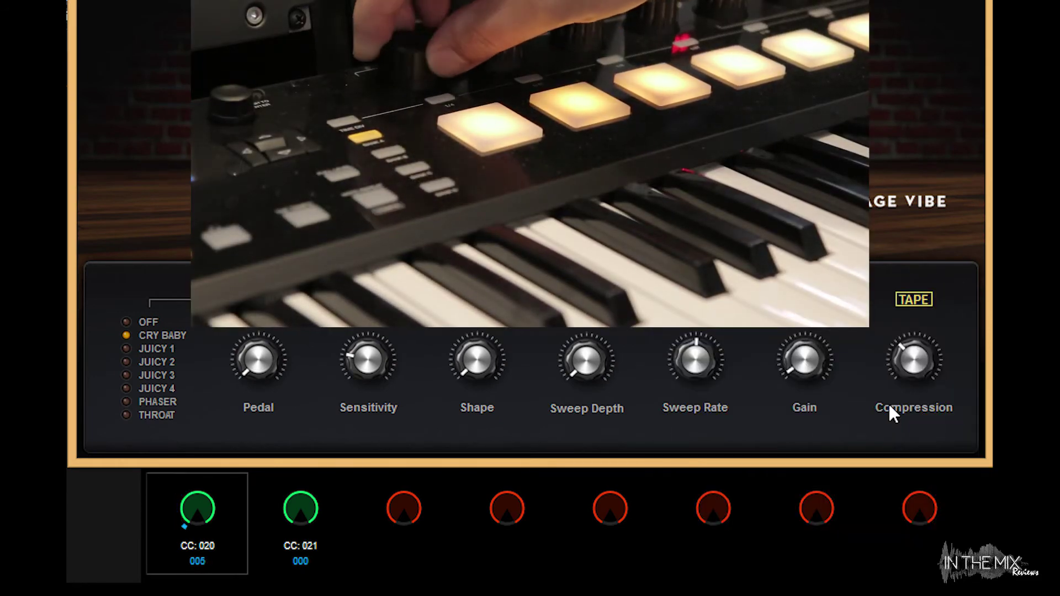
right_click(586, 362)
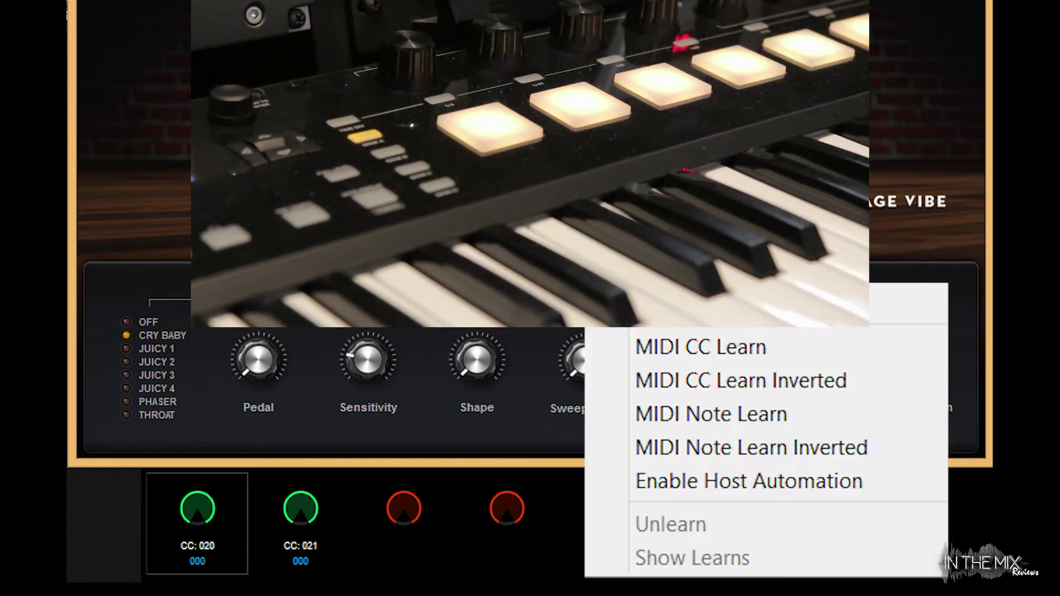
click(672, 346)
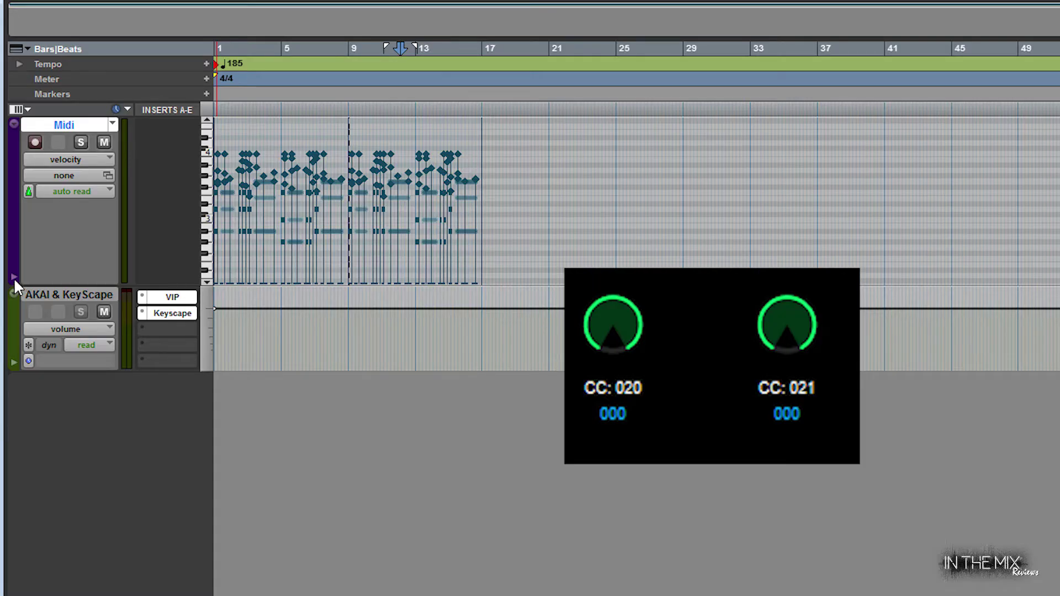
Show two automation lanes under the Midi track in Pro Tools and set the first to controller undefined (20)
click(14, 277)
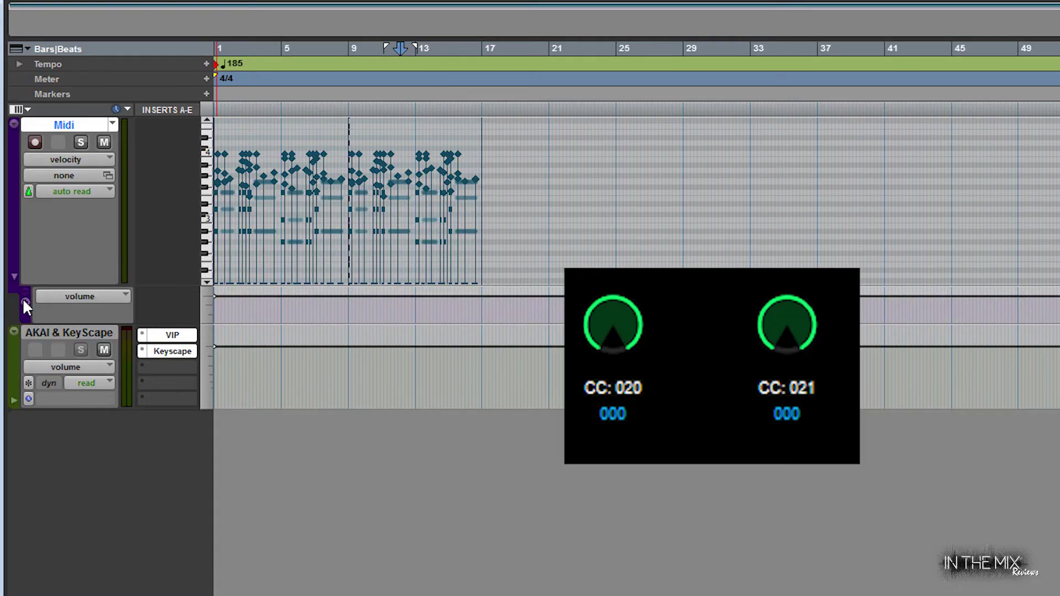
click(24, 303)
click(58, 297)
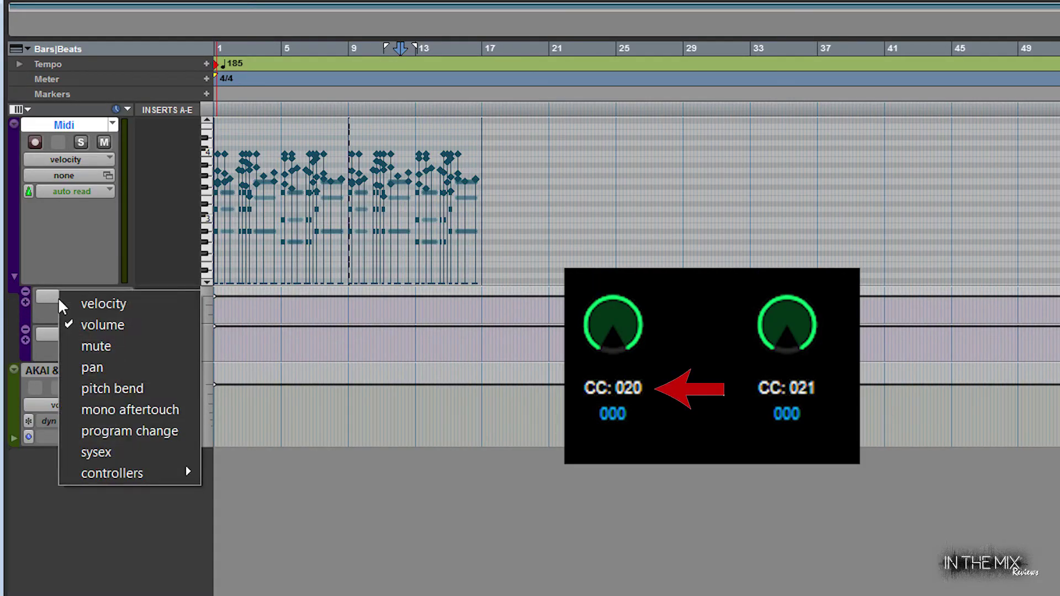
mouse_move(185, 472)
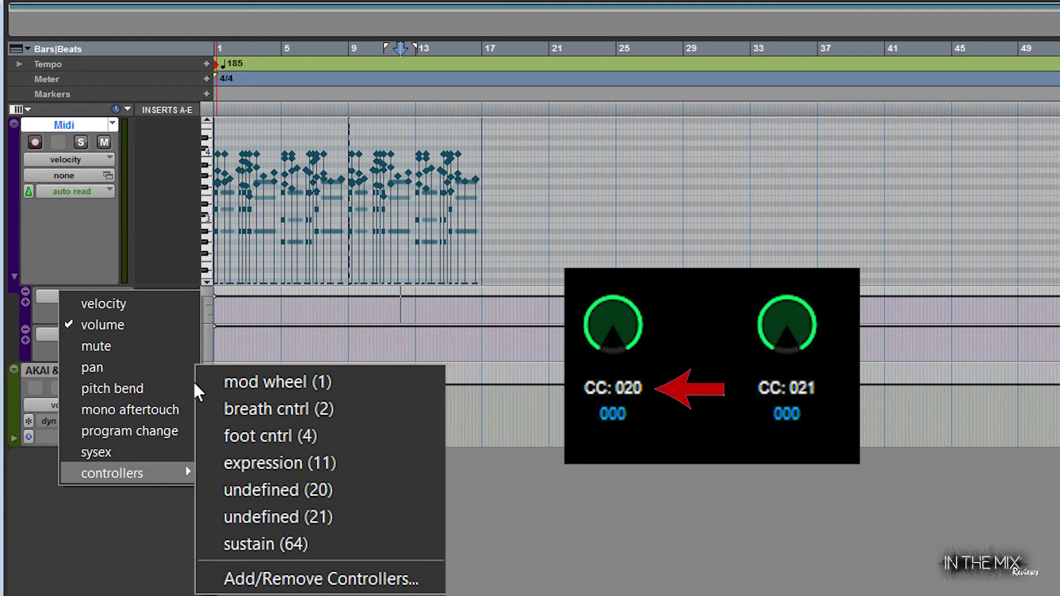
click(270, 490)
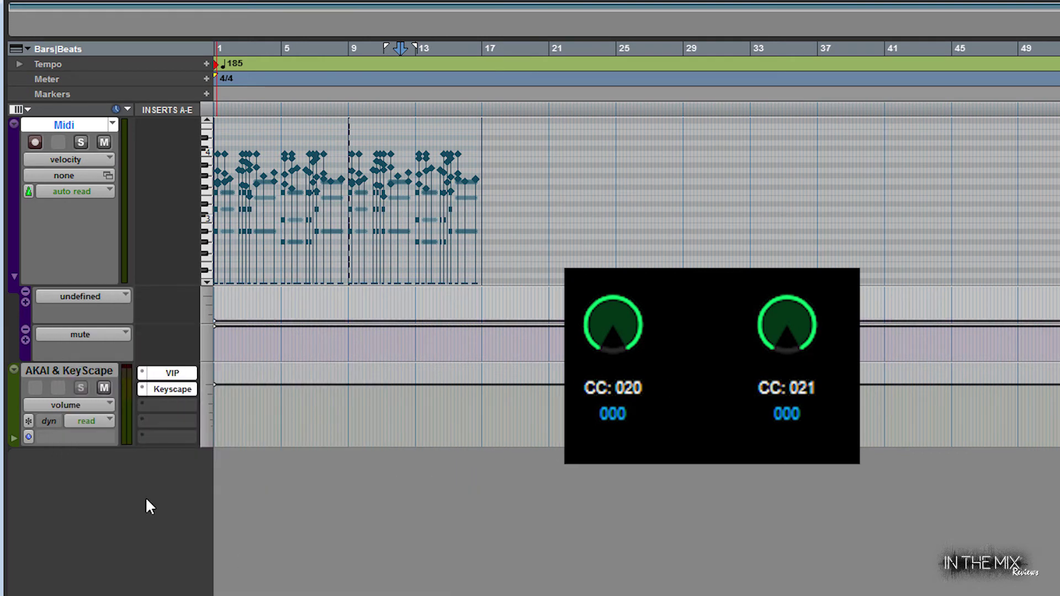
Set the Midi track's second automation lane to controller undefined (21)
click(63, 333)
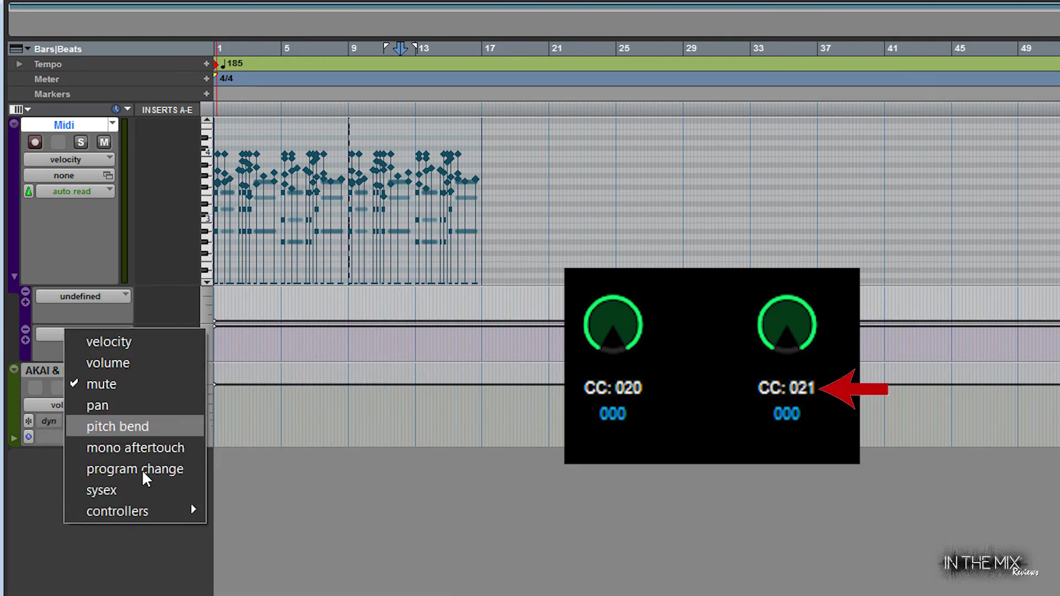
mouse_move(154, 511)
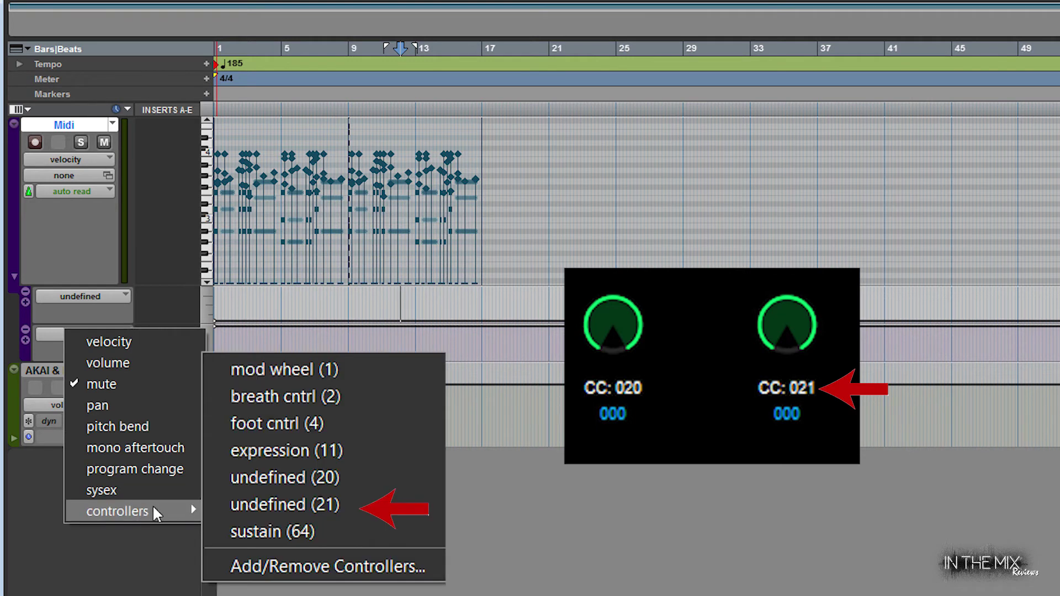
click(307, 505)
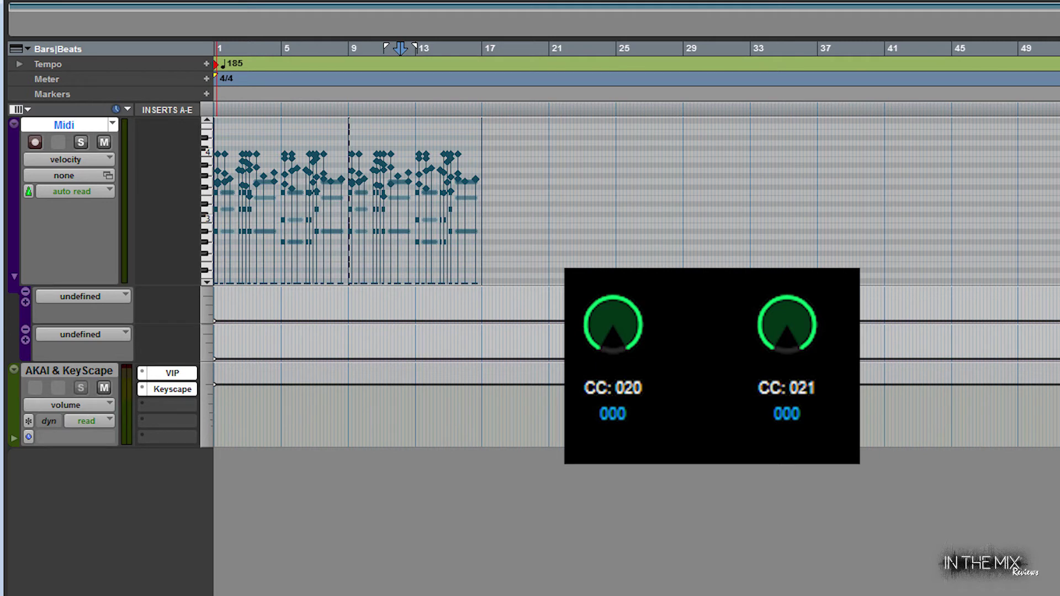
Set the Midi track's automation mode to write and record a pass of both controllers' knob moves from the session start
key(Return)
click(53, 189)
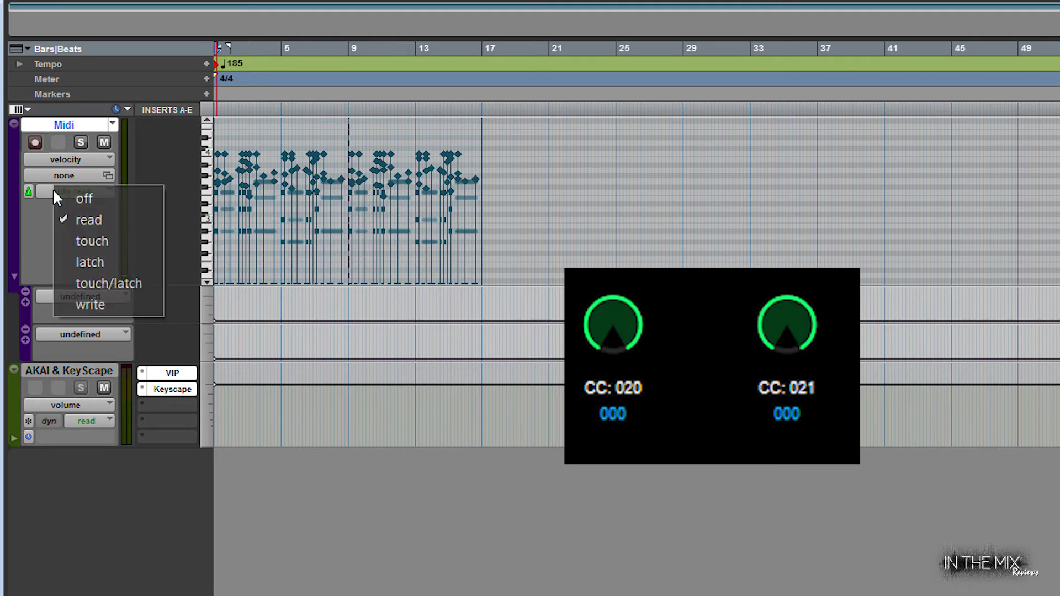
click(83, 306)
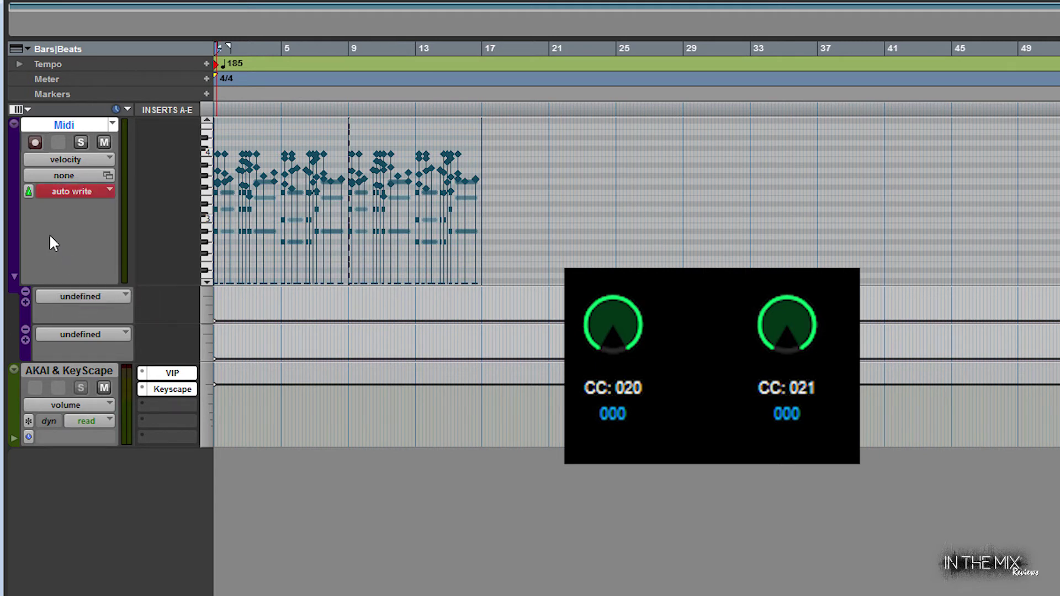
key(space)
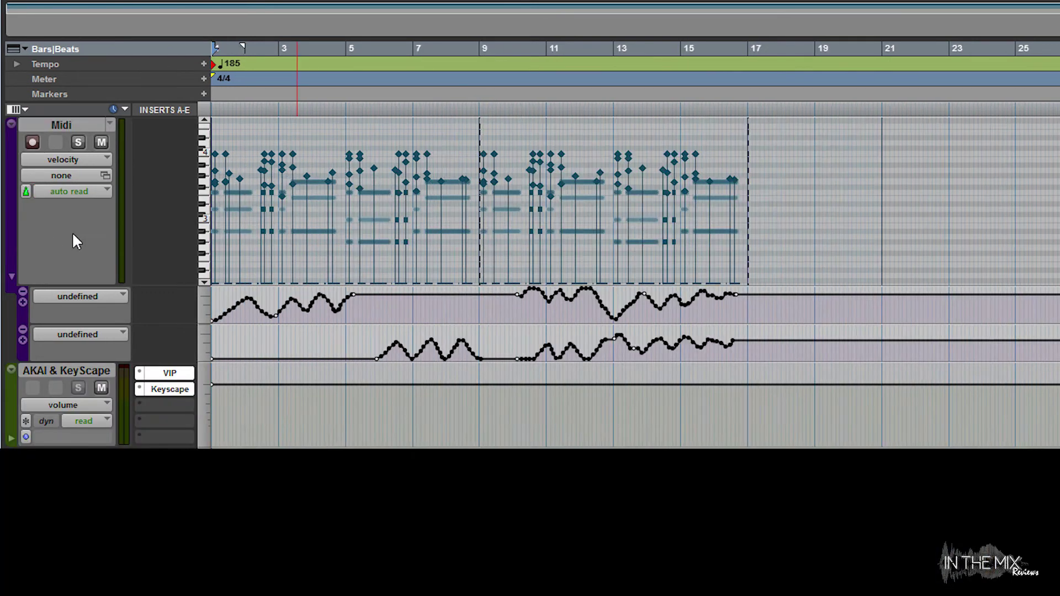
Select part of bar 1 in the CC 20 lane and draw a repeating triangle pattern from bar 1 to bar 4 in the CC 21 lane
key(ctrl+])
key(ctrl+])
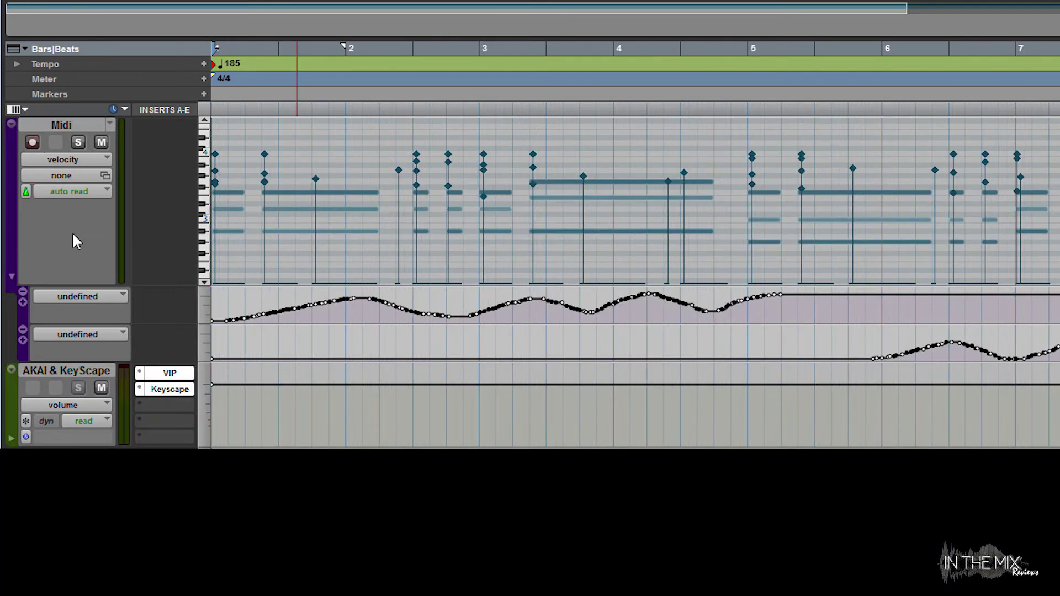
drag(296, 309, 239, 310)
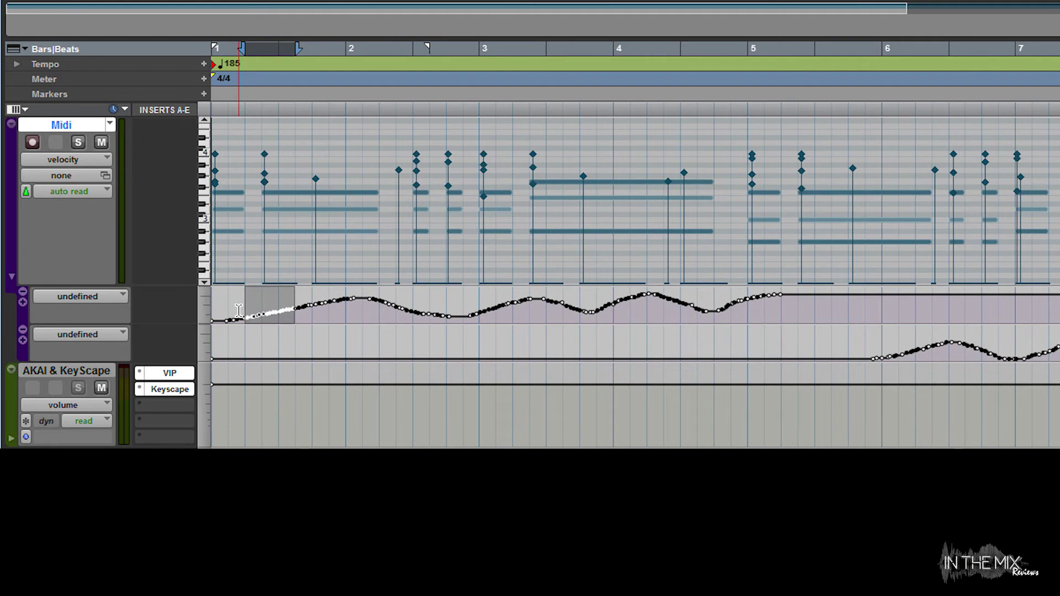
key(F8)
mouse_move(253, 338)
mouse_down()
mouse_move(446, 305)
mouse_move(651, 309)
mouse_up()
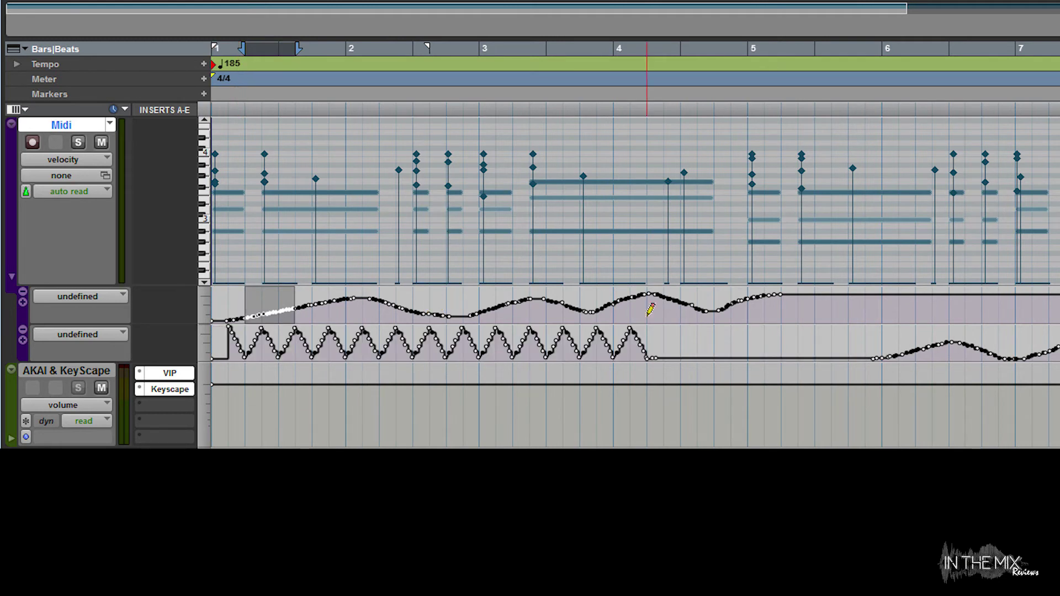
Undo the triangle pattern drawn in the CC 21 lane
key(ctrl+z)
key(ctrl+[)
key(ctrl+[)
key(ctrl+[)
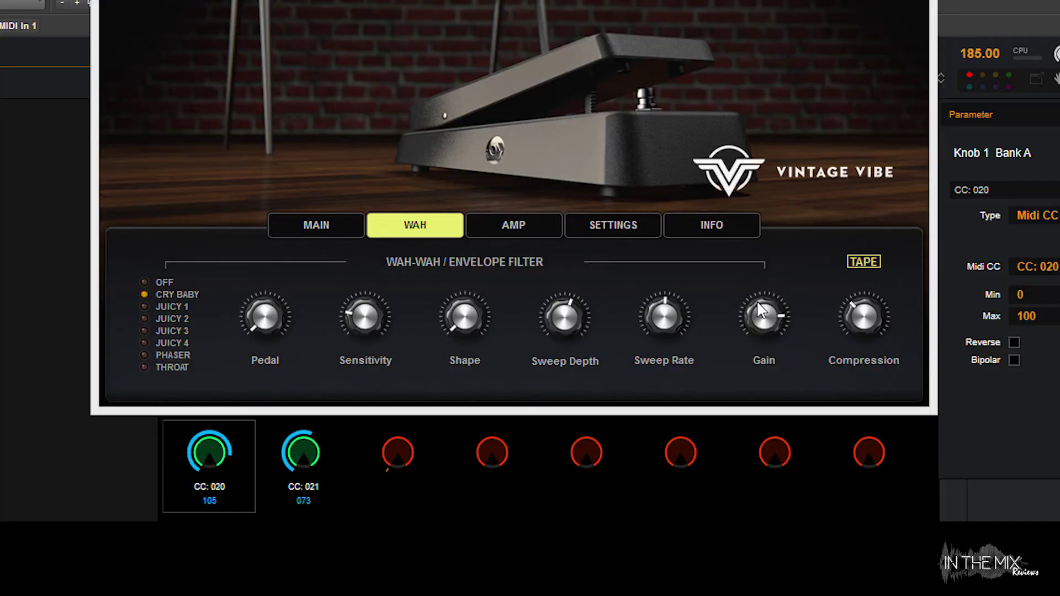
Check the Gain knob's automation options in Keyscape and clear all of the plug-in's MIDI learn settings
right_click(757, 302)
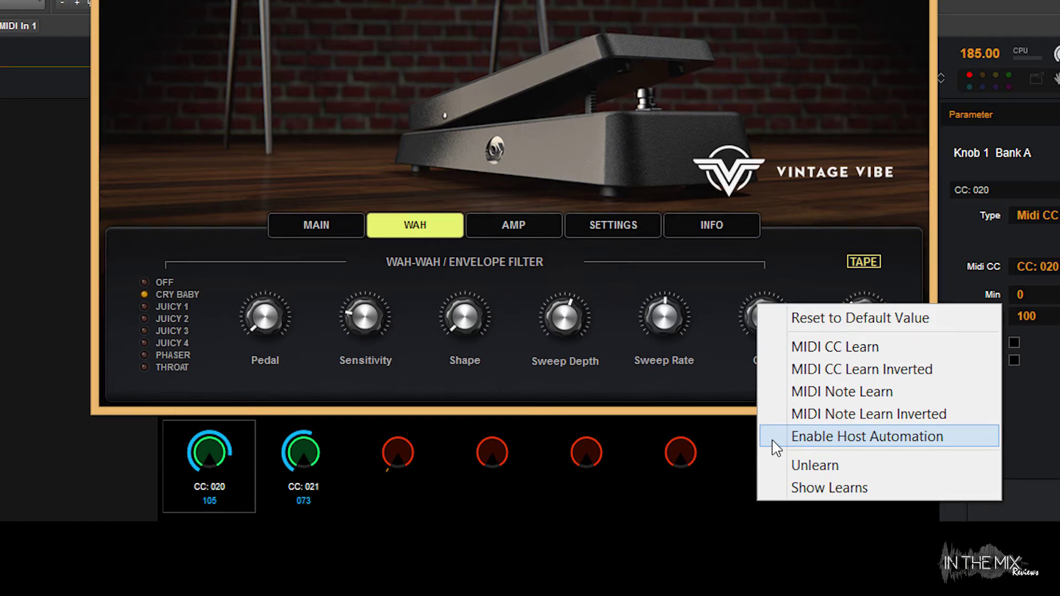
click(705, 392)
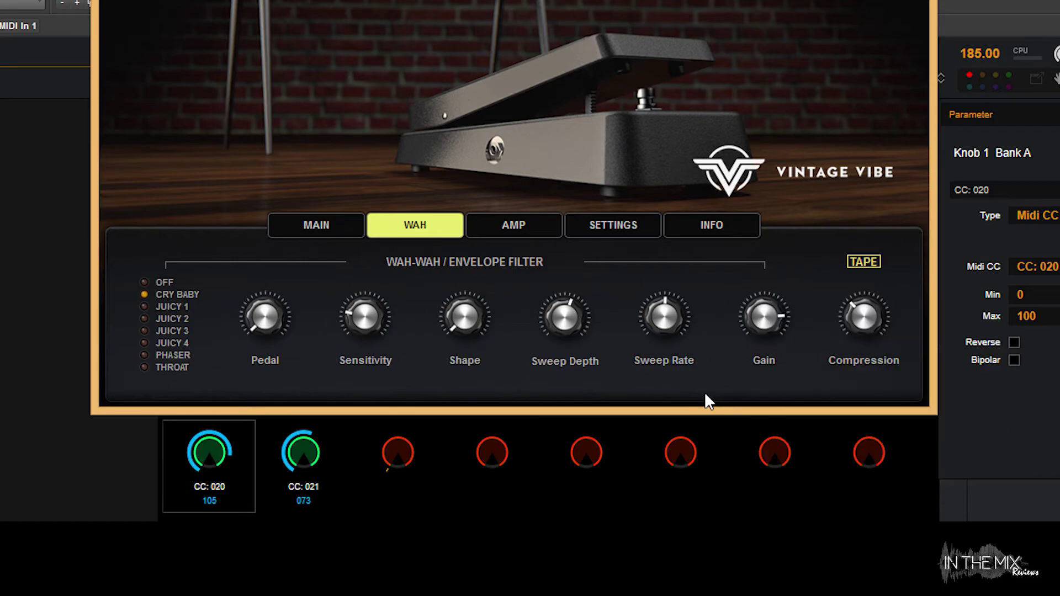
right_click(338, 276)
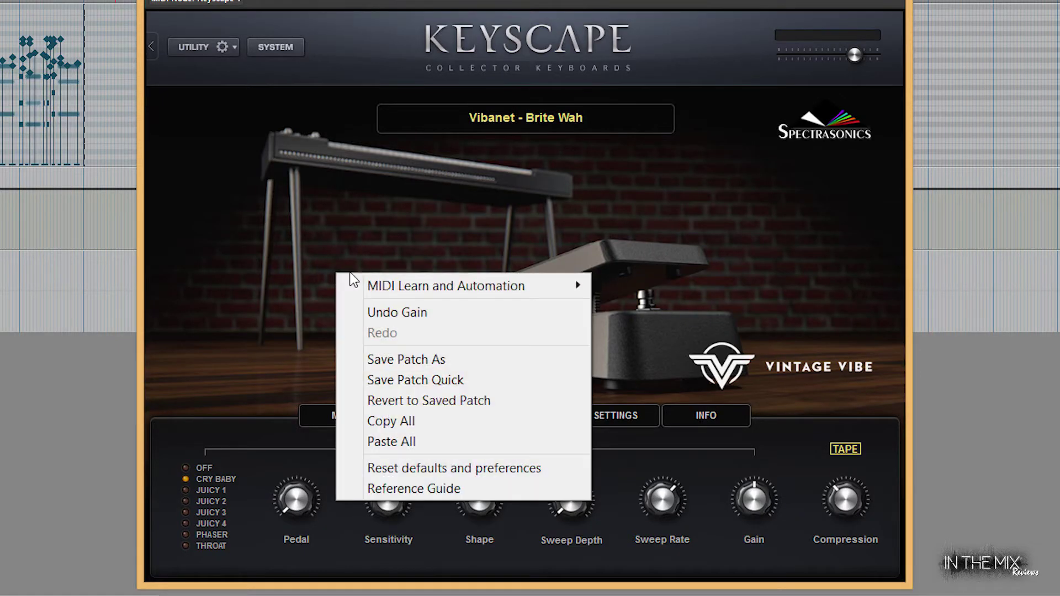
mouse_move(456, 285)
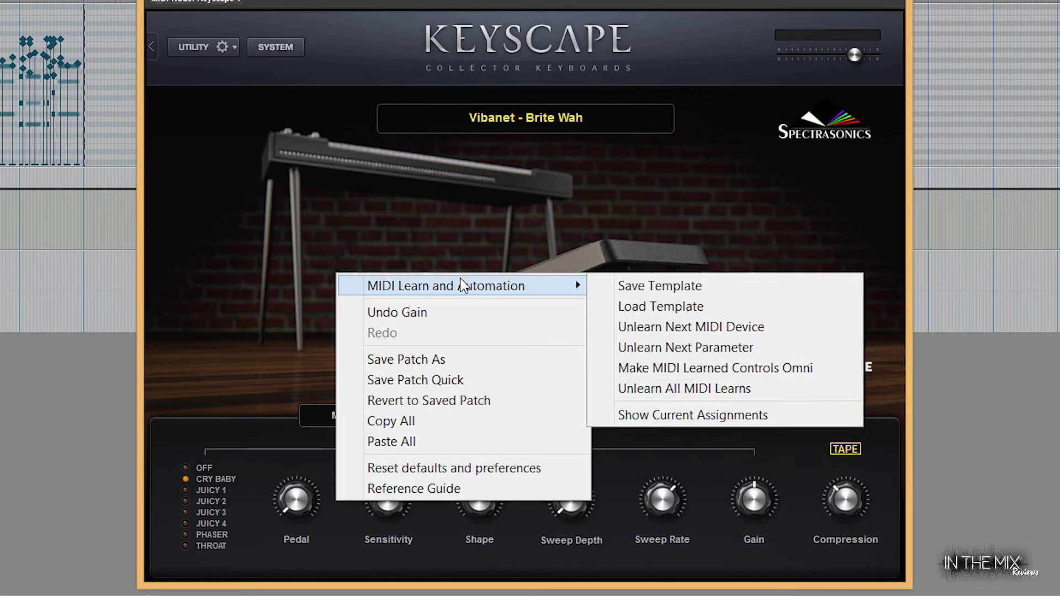
click(647, 394)
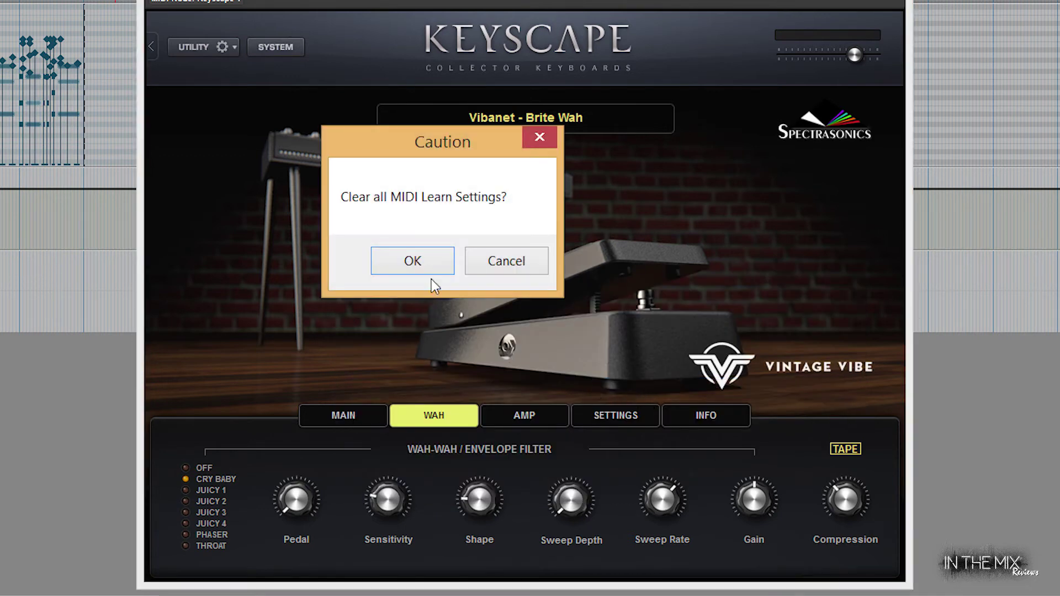
click(426, 258)
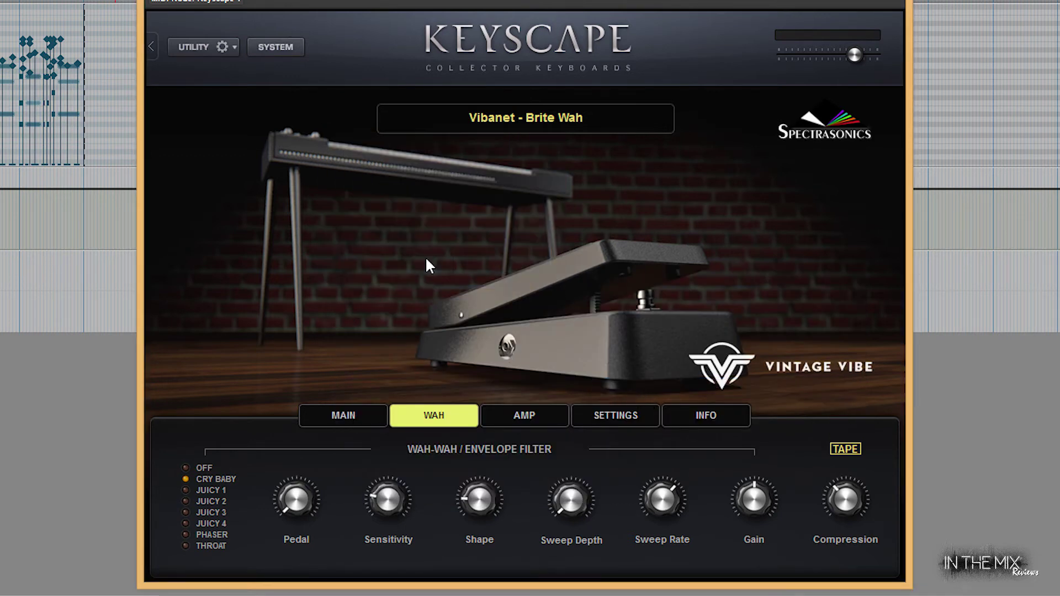
Show Keyscape's current MIDI learn assignments after the clearing
right_click(357, 228)
mouse_move(466, 243)
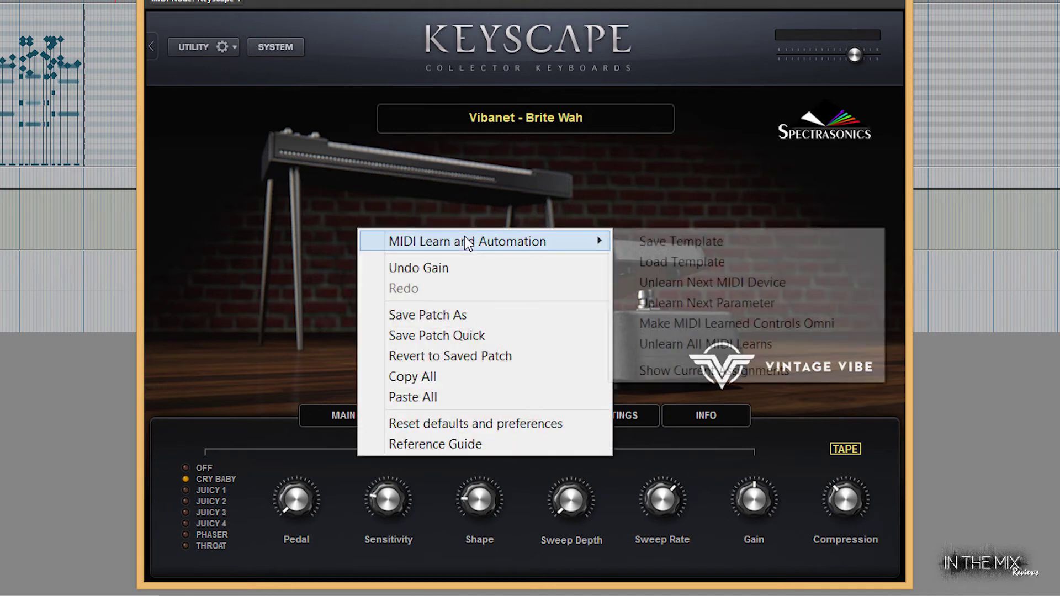
click(640, 370)
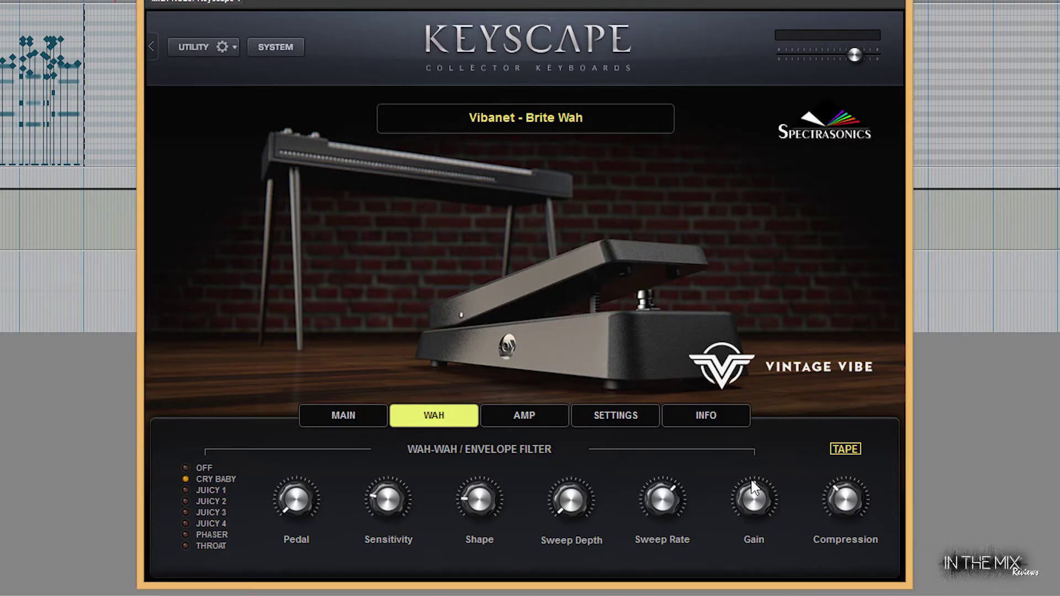
Enable host automation for the Gain knob and check its host automation ID
right_click(752, 486)
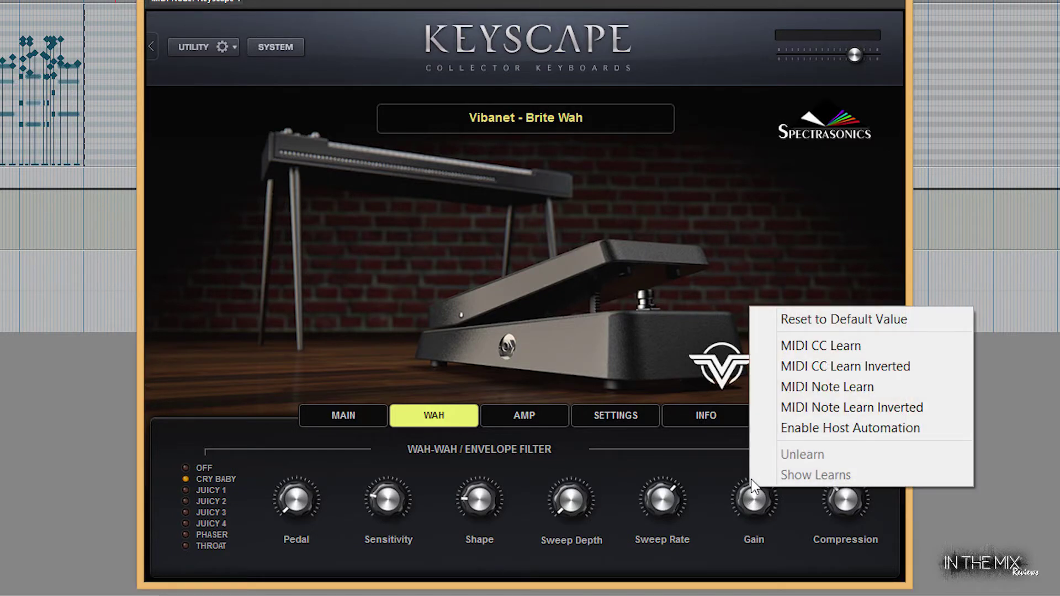
click(772, 432)
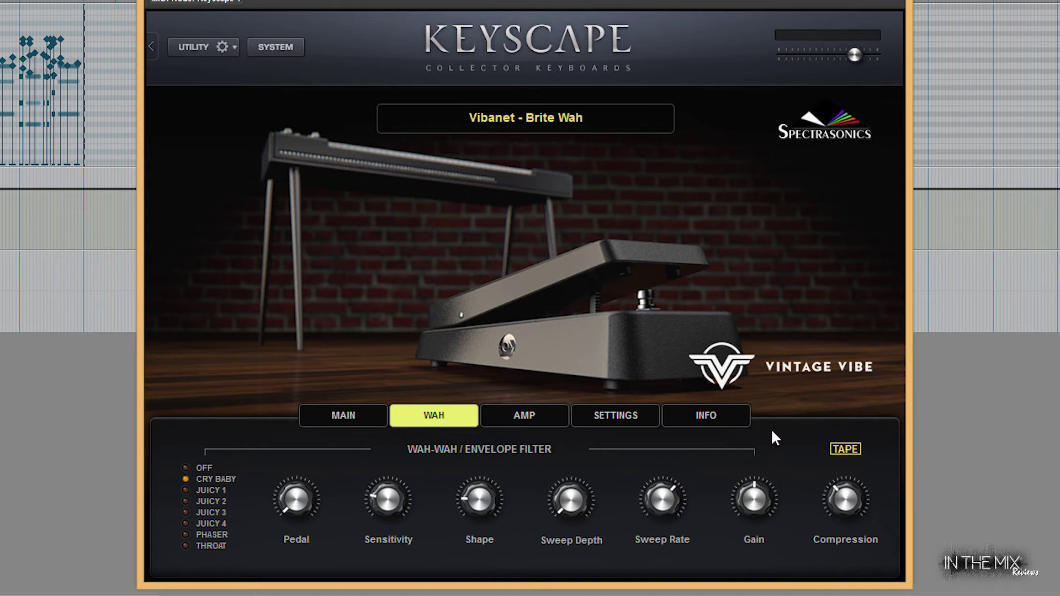
right_click(752, 487)
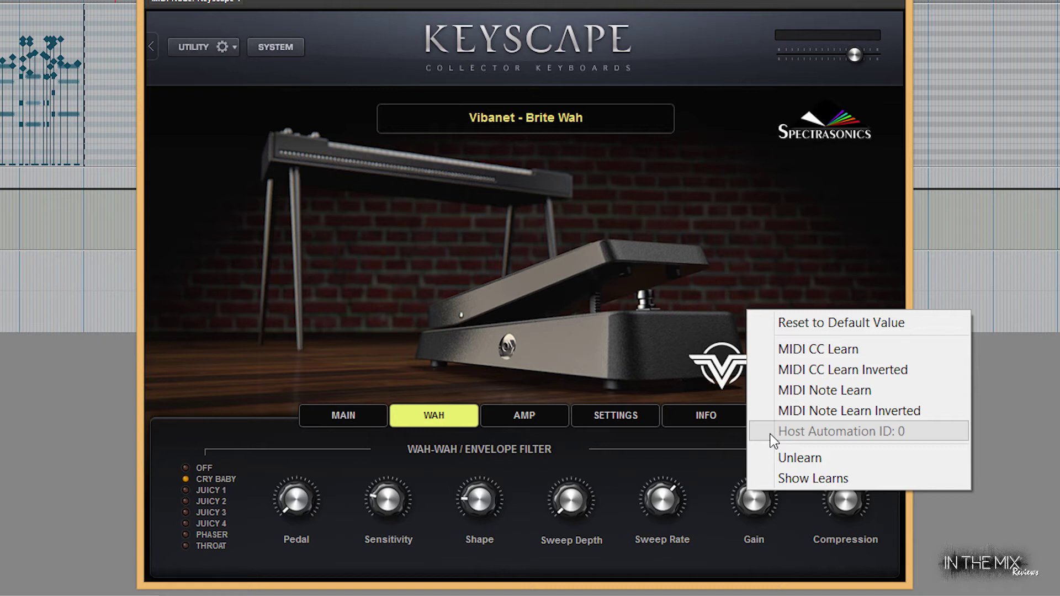
click(718, 456)
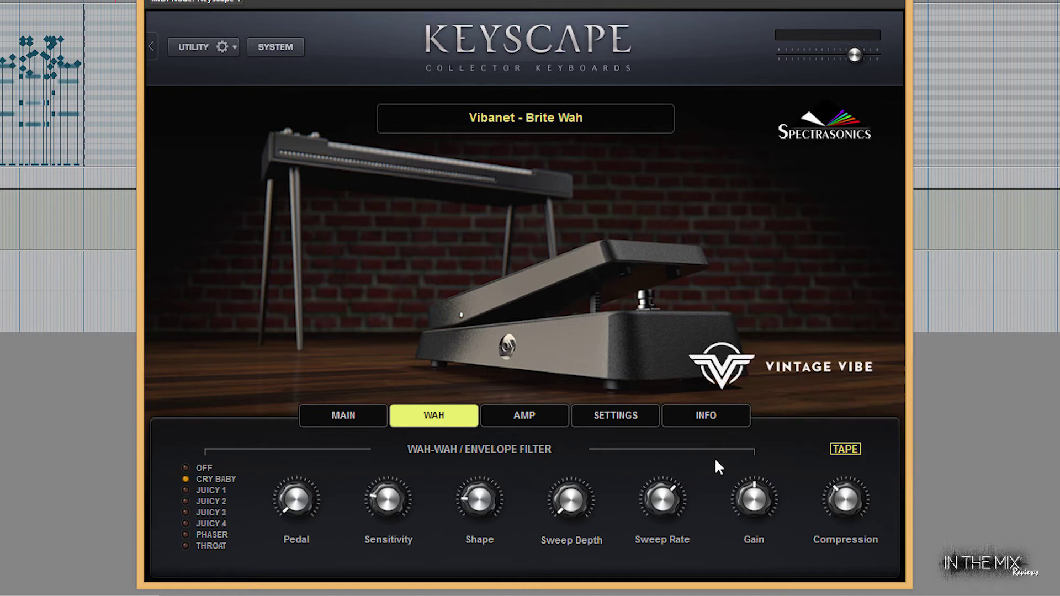
Enable host automation for the Sweep Rate knob and check its host automation ID
right_click(654, 489)
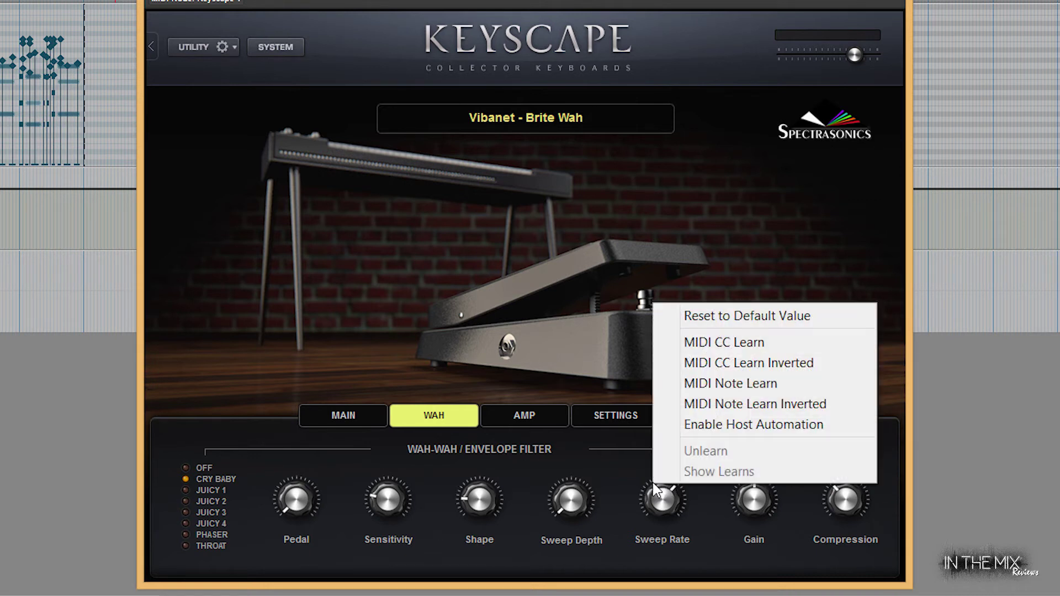
click(665, 425)
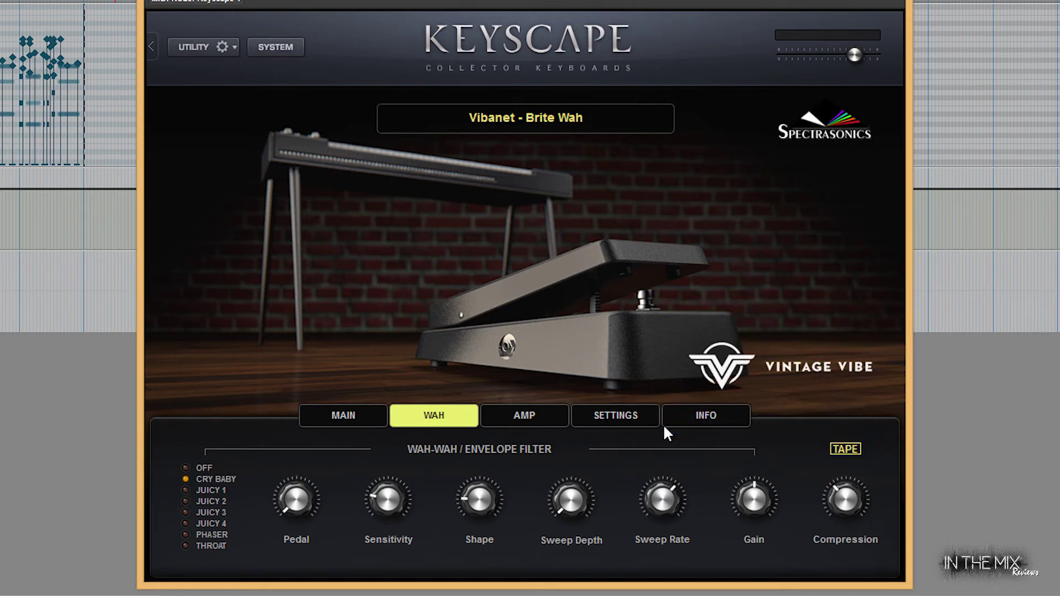
right_click(655, 493)
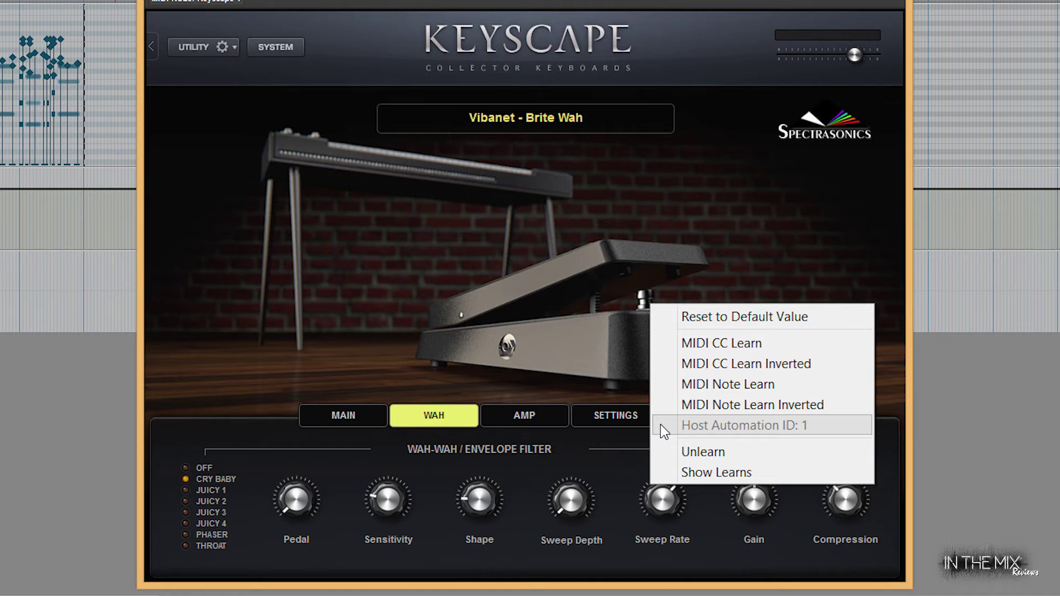
click(619, 481)
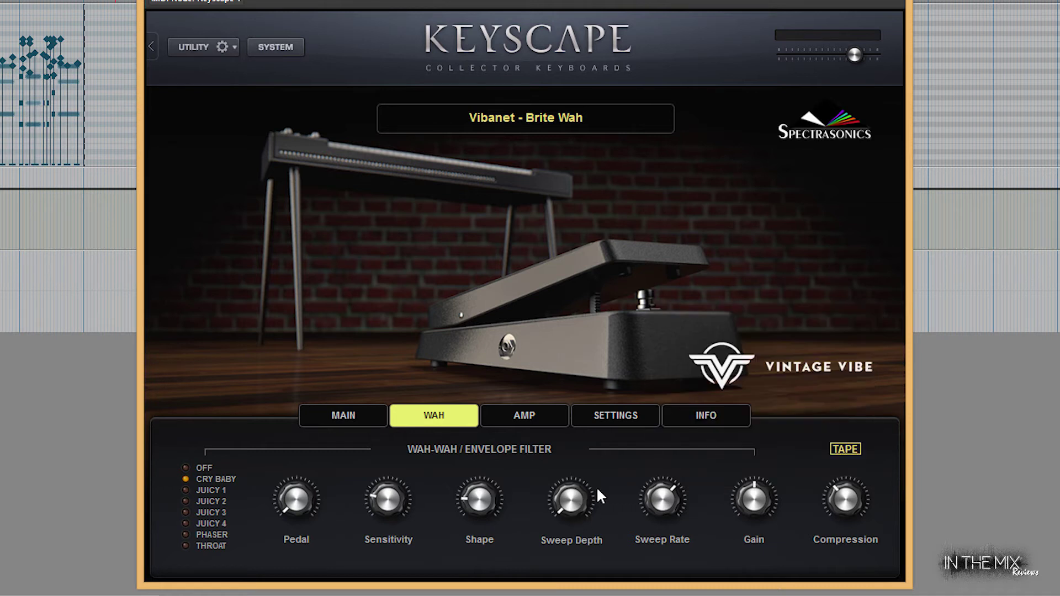
Enable host automation for the Sweep Depth knob and check its host automation ID
right_click(564, 489)
click(614, 426)
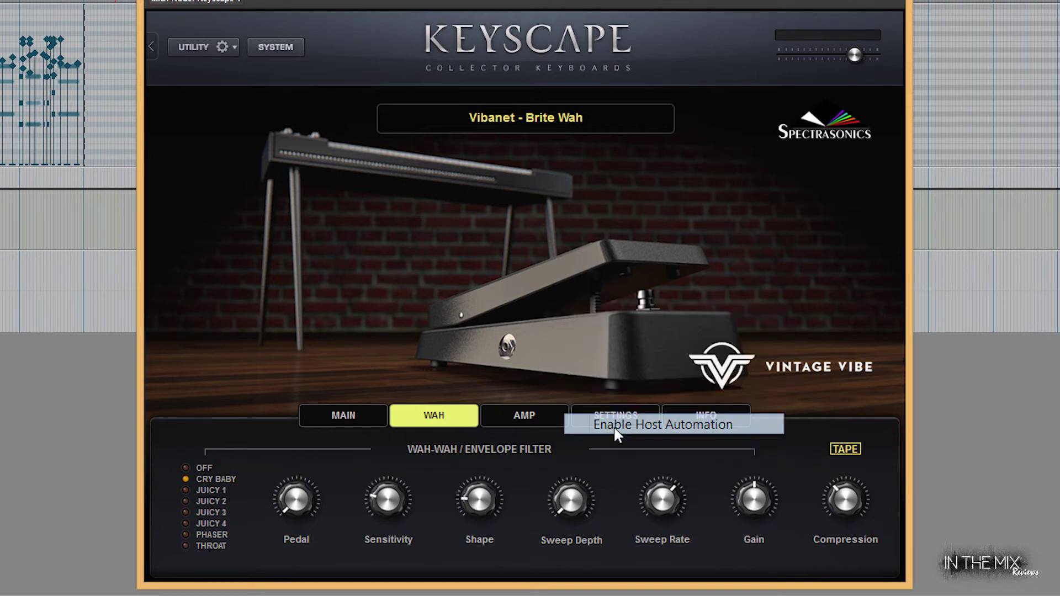
right_click(571, 486)
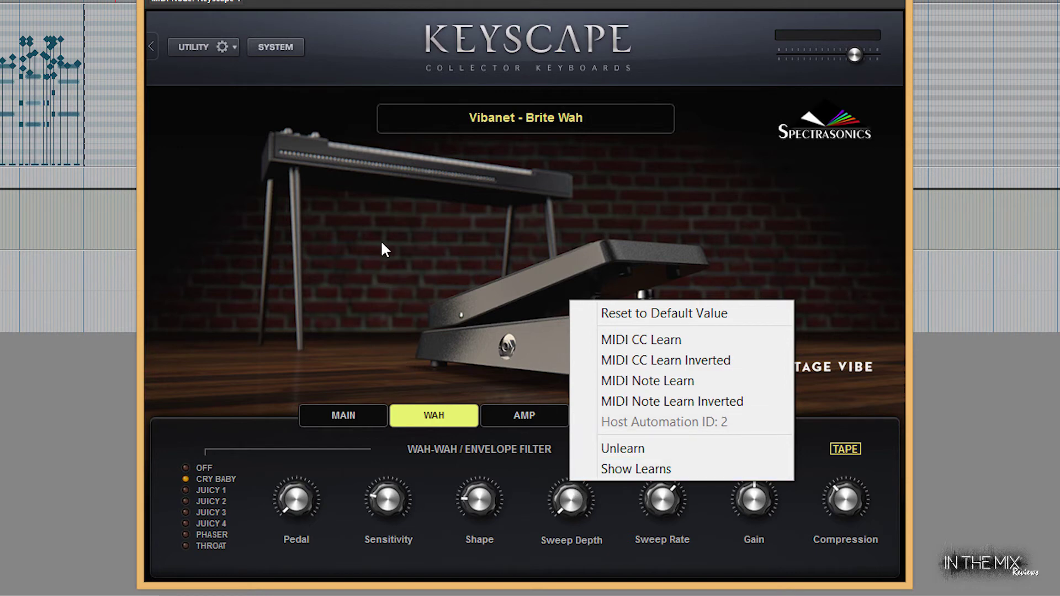
Show Keyscape's current assignments to review the host automation IDs
right_click(346, 228)
mouse_move(481, 245)
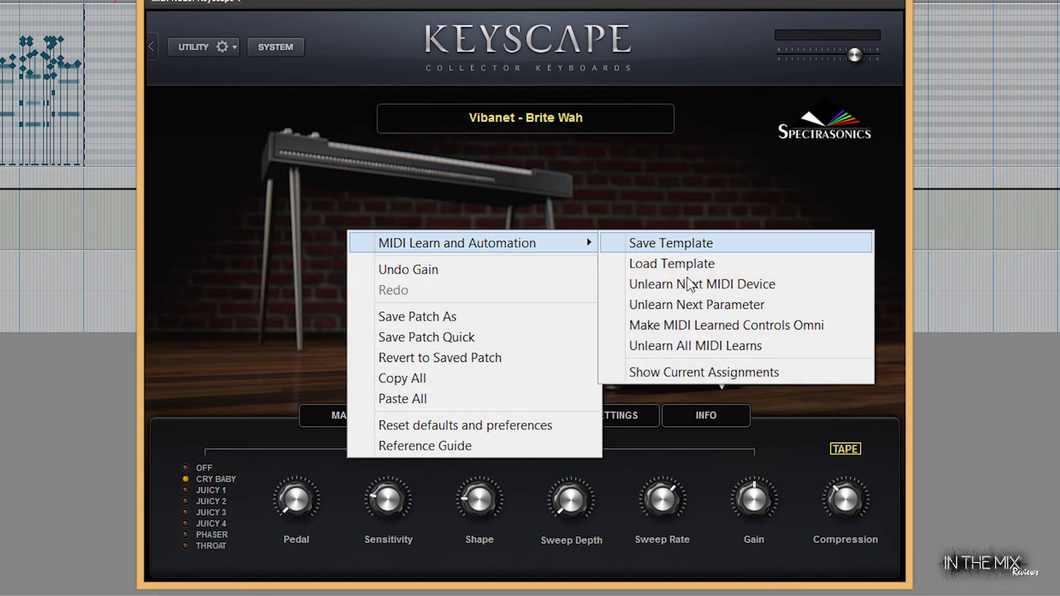
click(615, 377)
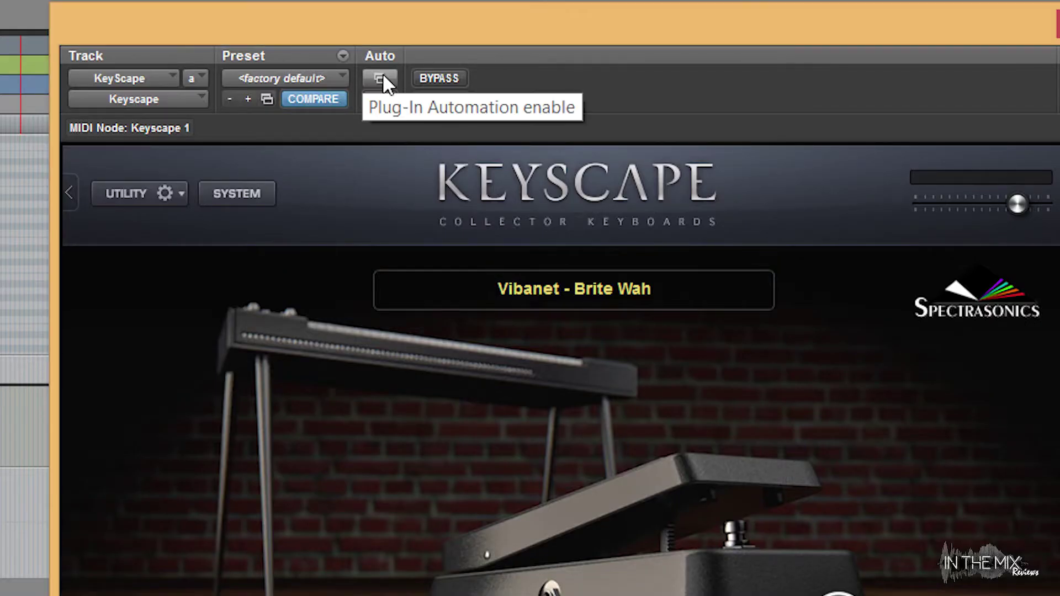
Add parameters 0 and 1 of the Keyscape insert to the automated parameters in Plug-In Automation
click(384, 77)
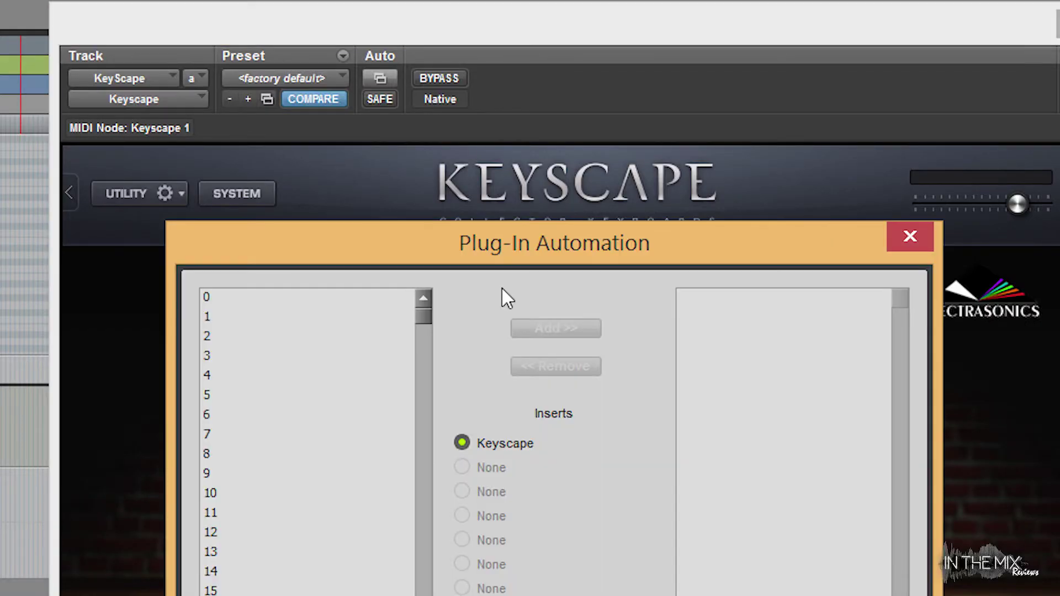
click(228, 298)
shift+click(226, 316)
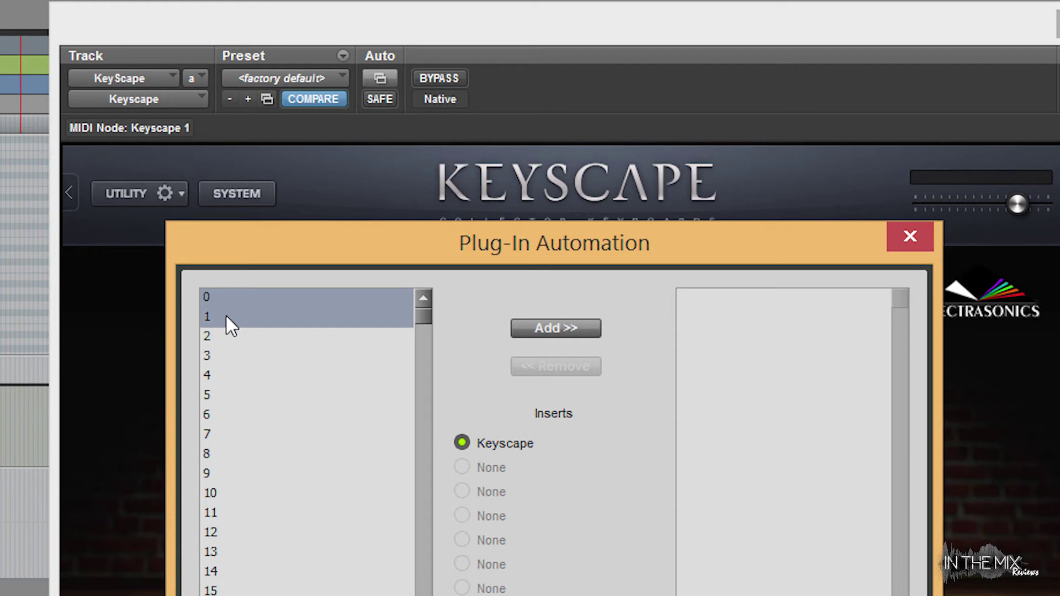
click(552, 331)
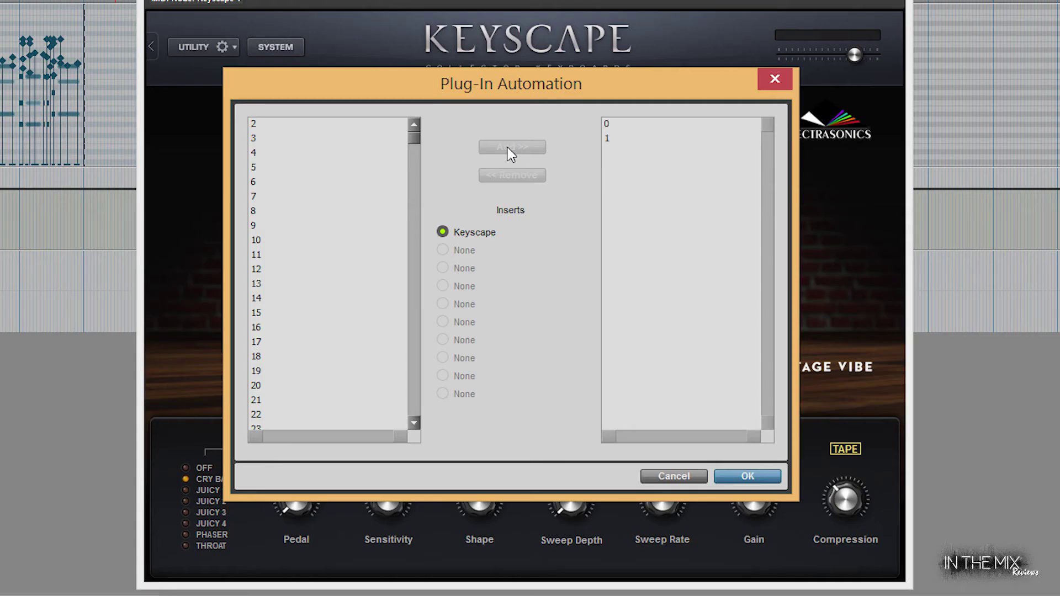
drag(413, 139, 427, 108)
click(744, 475)
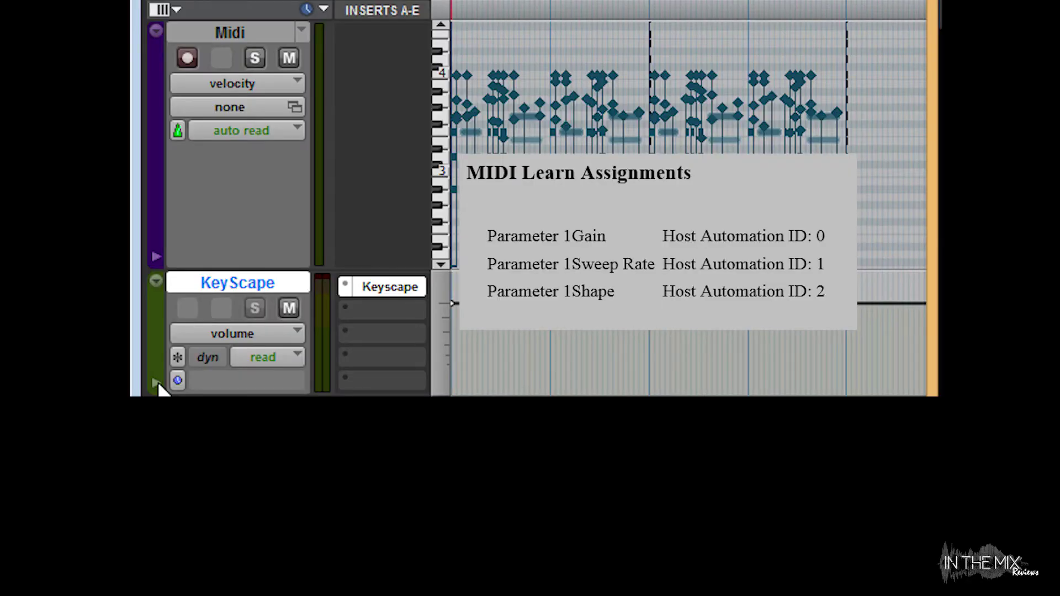
Show the automation lane under the KeyScape track and set it to Keyscape parameter 0
click(158, 381)
click(264, 336)
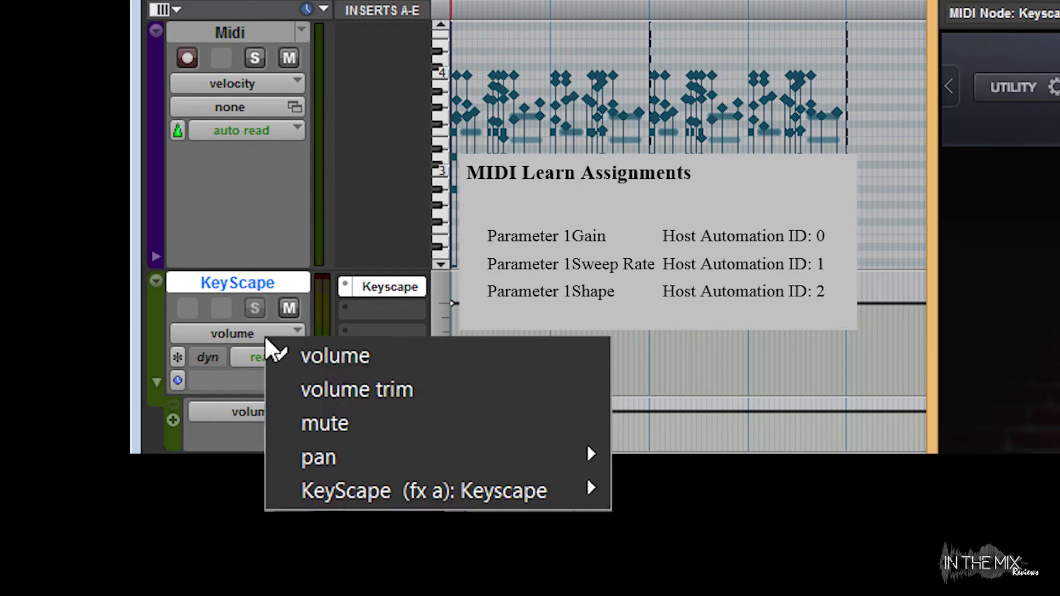
mouse_move(538, 490)
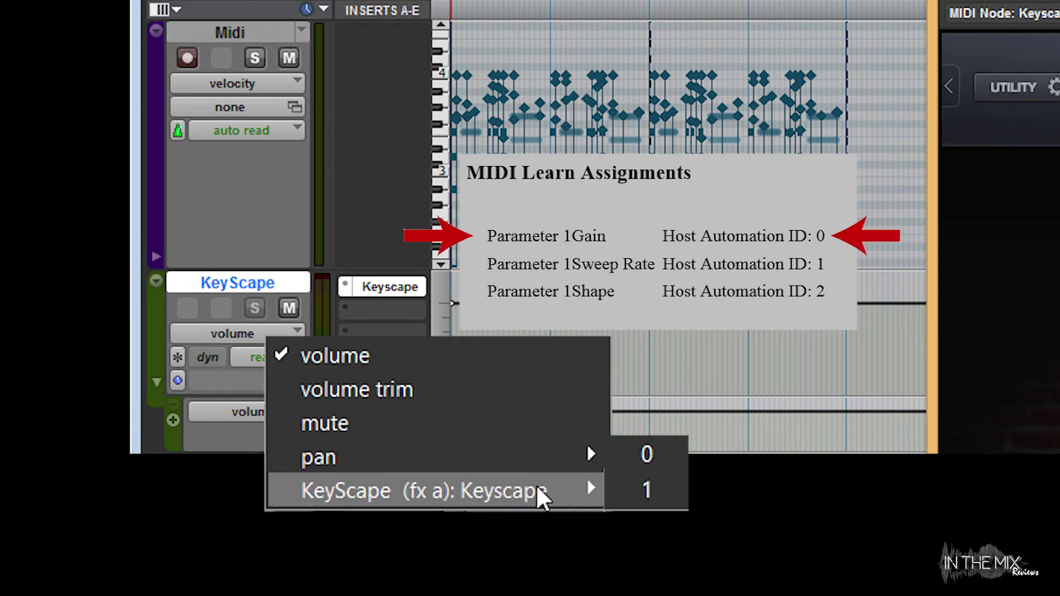
click(647, 457)
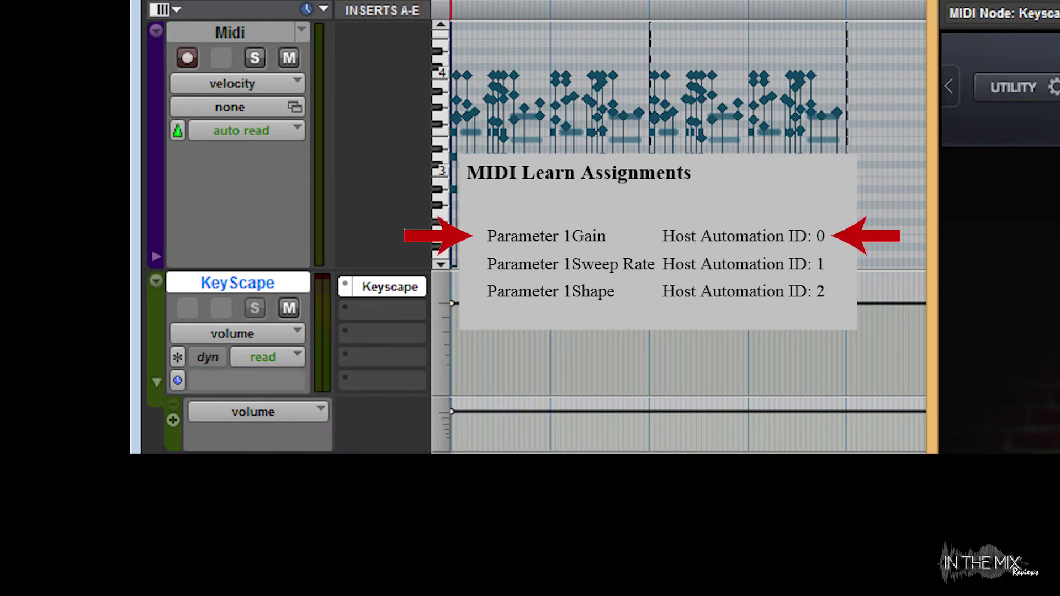
Add a second automation lane under the KeyScape track and set it to Keyscape parameter 1
click(173, 421)
click(283, 500)
mouse_move(568, 489)
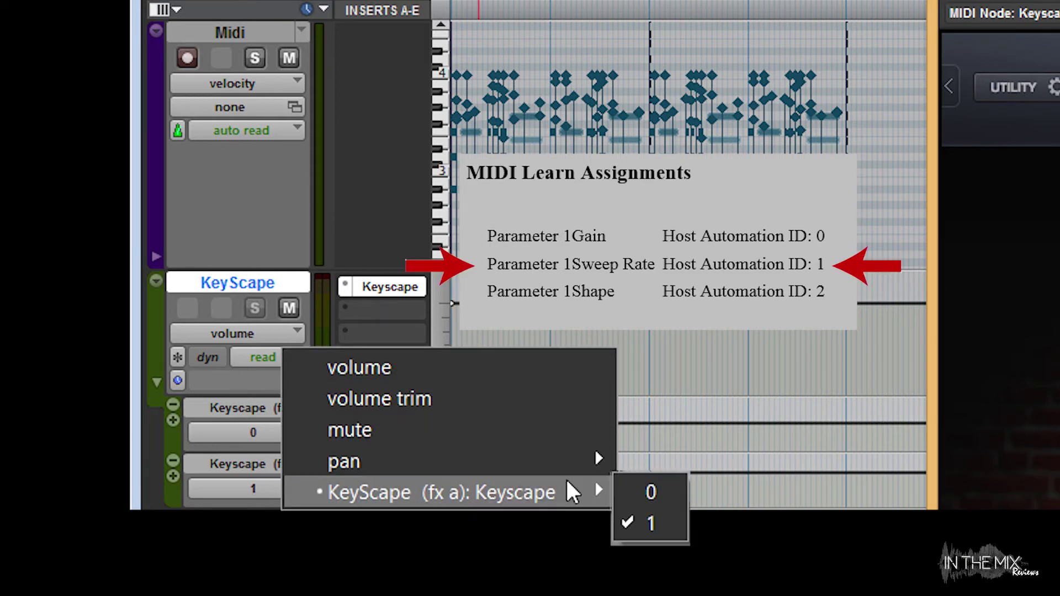
click(677, 525)
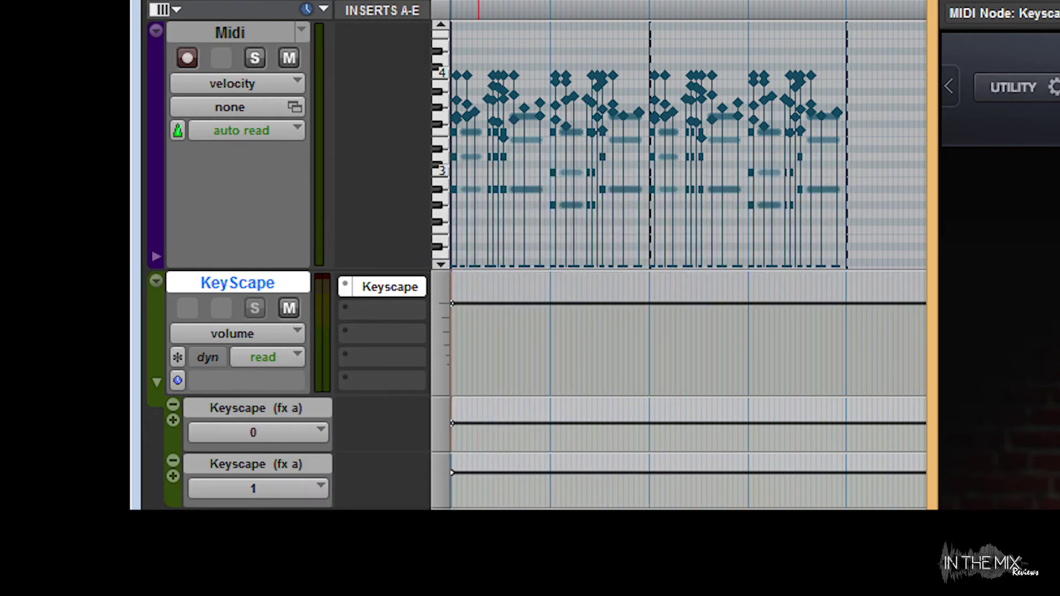
Set the KeyScape track's automation mode to write and record a pass of Gain moves followed by Sweep Rate moves
click(260, 362)
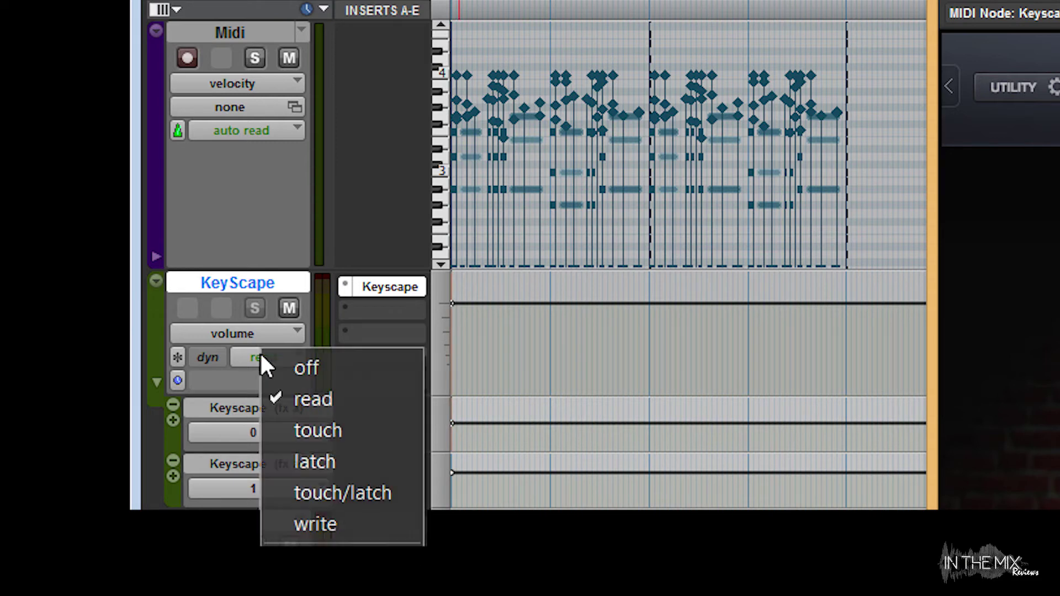
click(273, 525)
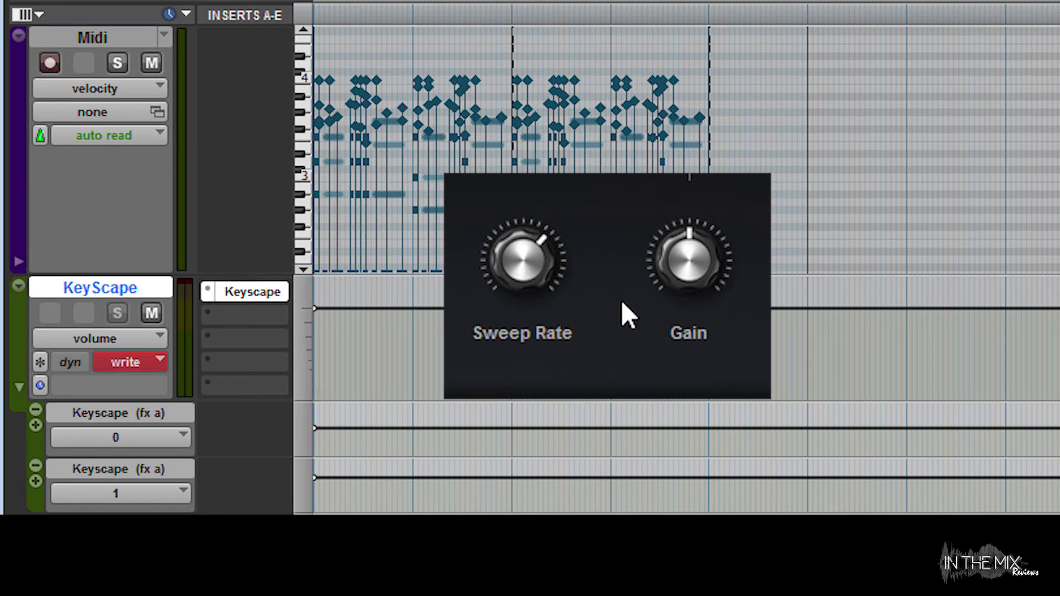
key(space)
drag(690, 260, 696, 232)
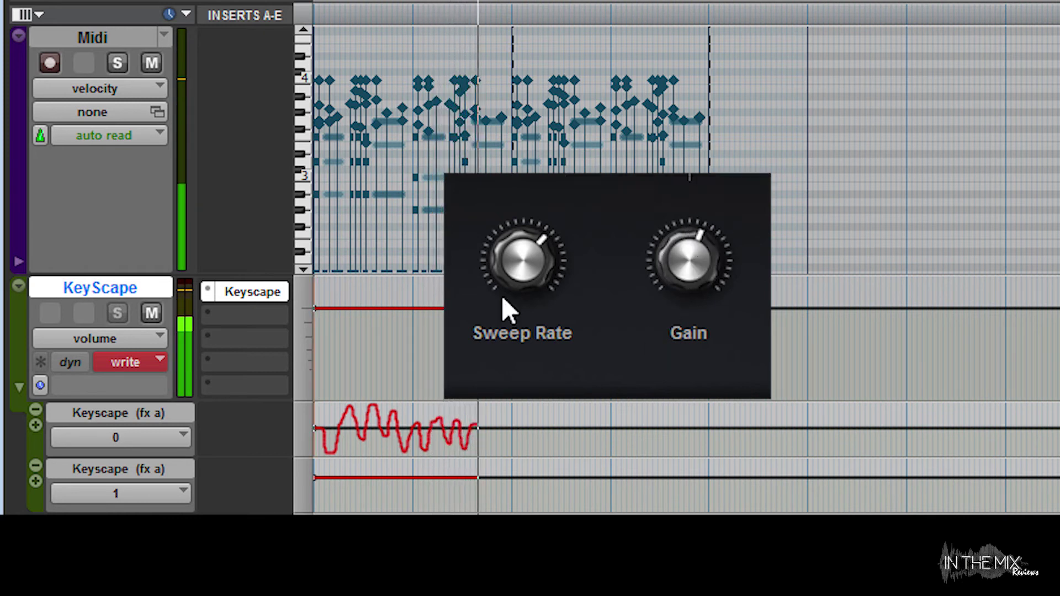
drag(532, 246, 527, 324)
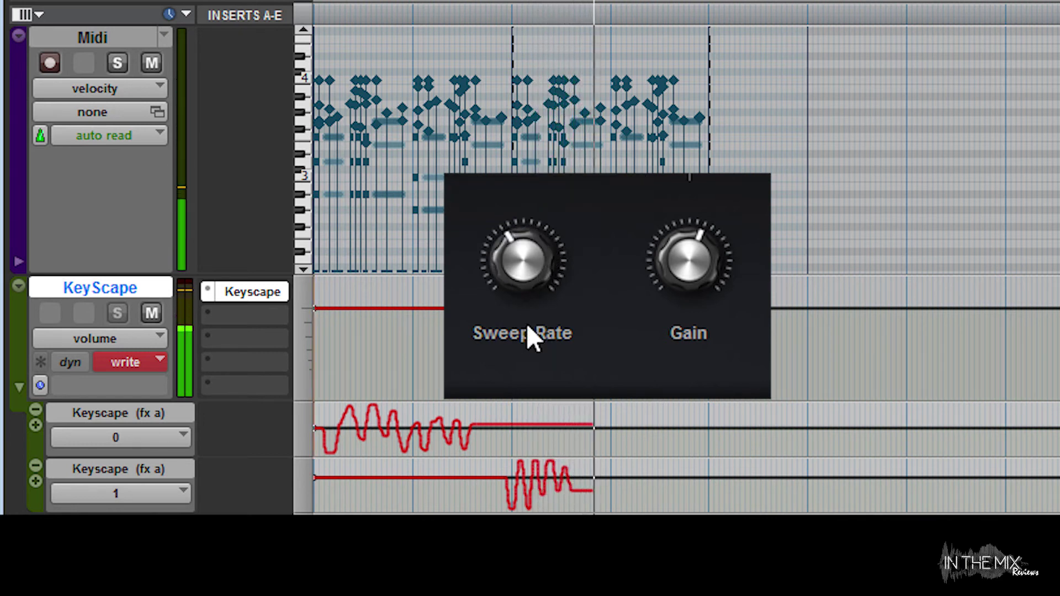
key(space)
Redraw the flat stretch after the recorded waves in the Keyscape parameter 0 lane as a gradually rising curve
mouse_move(493, 412)
mouse_down()
mouse_move(500, 448)
mouse_move(574, 419)
mouse_up()
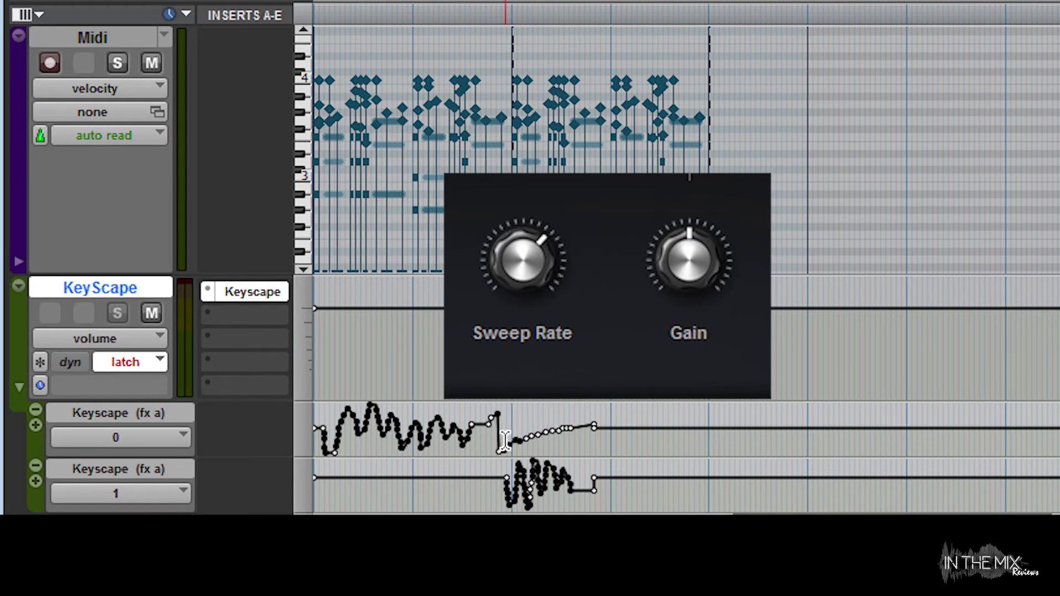
Duplicate the recorded waves in the Keyscape parameter 1 lane and paste another copy into the flat stretch before them
drag(507, 486, 586, 486)
key(ctrl+d)
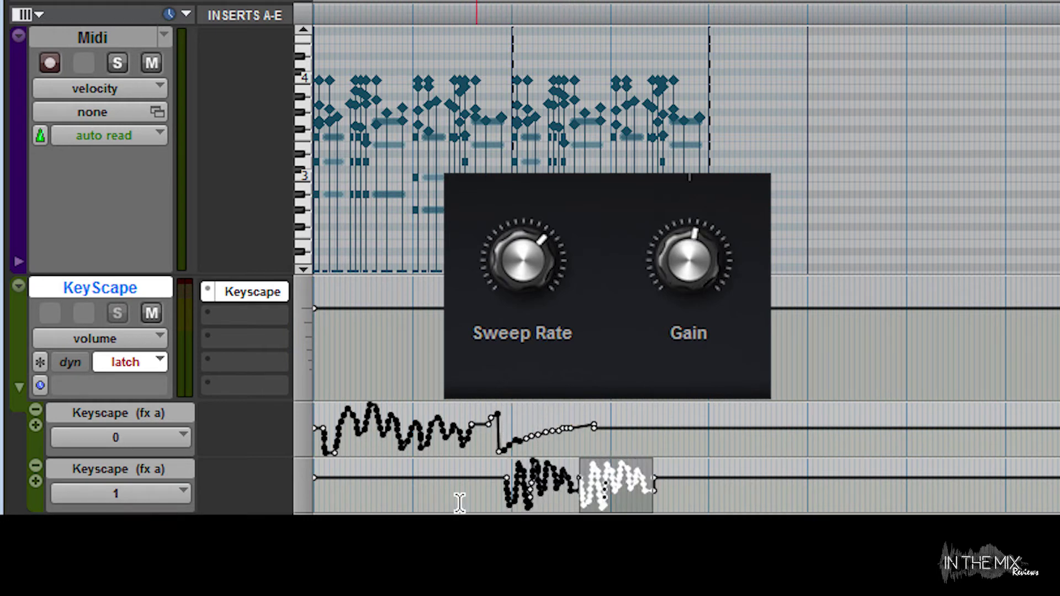
click(453, 486)
key(ctrl+v)
Play the session back from the start to audition the edited Sweep Rate and Gain automation
click(722, 476)
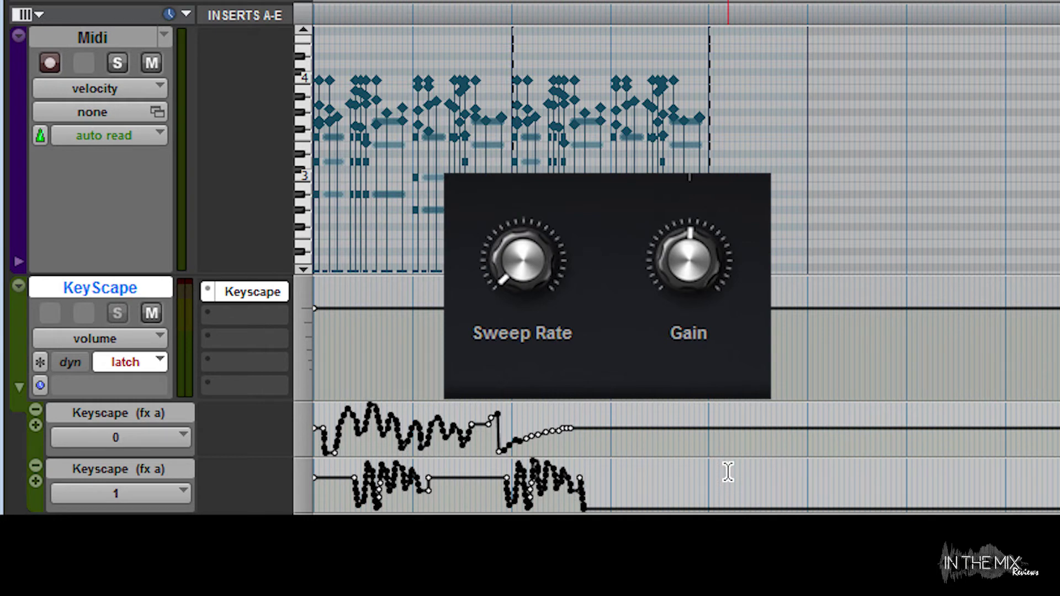
click(716, 478)
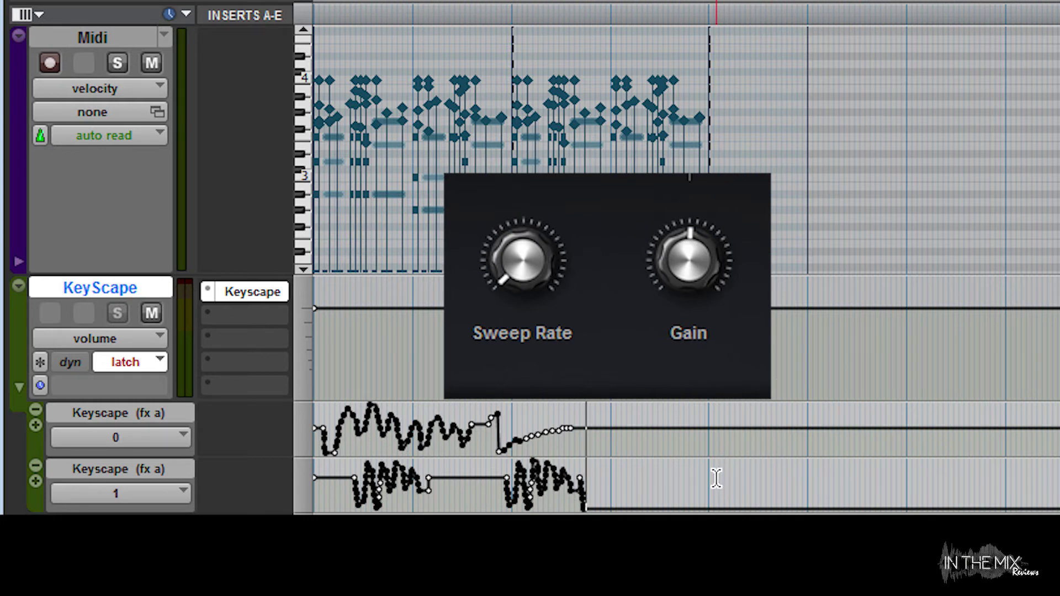
key(Return)
key(space)
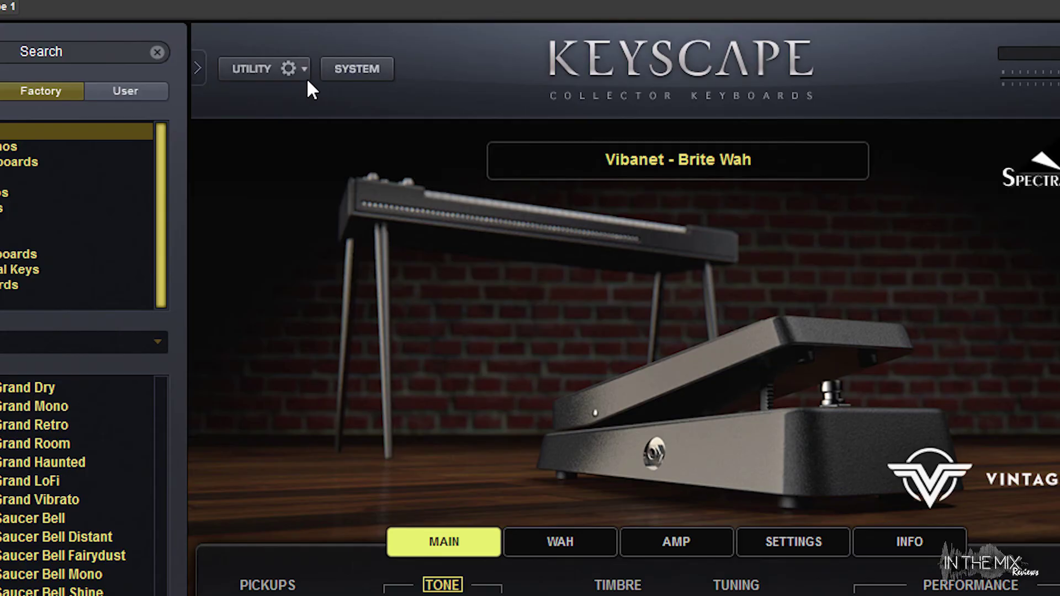
Show Keyscape's current MIDI Learn assignments for the Vibanet - Brite Wah patch and close the list after reading it
click(372, 116)
mouse_move(469, 91)
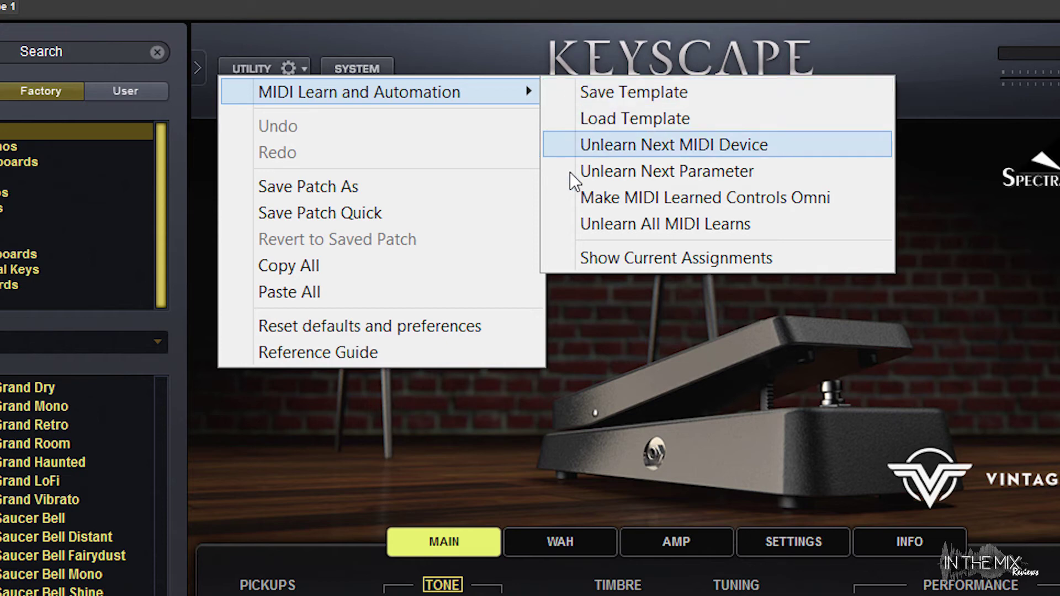
click(582, 254)
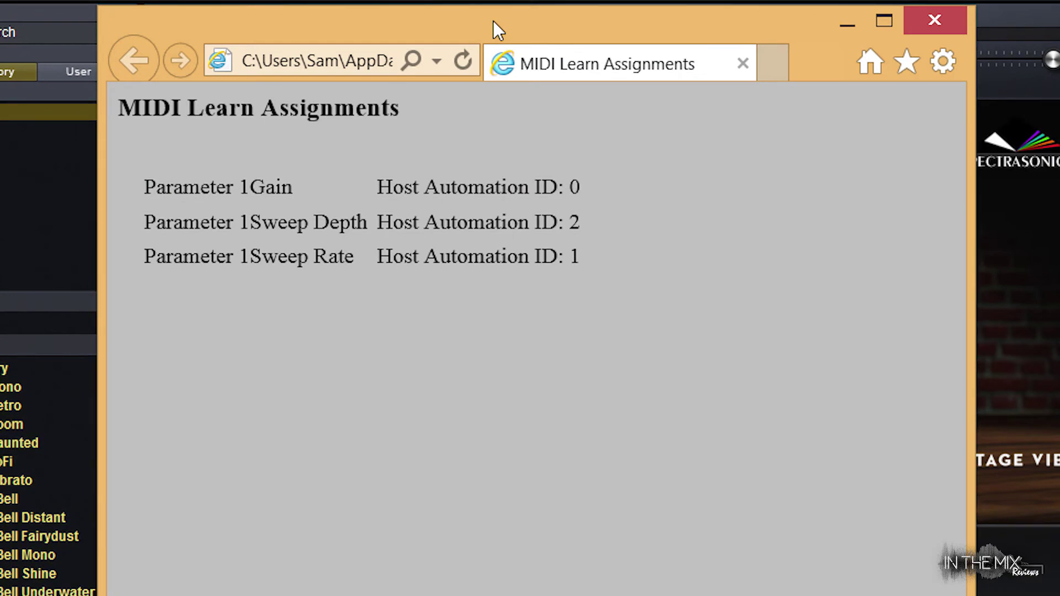
click(912, 16)
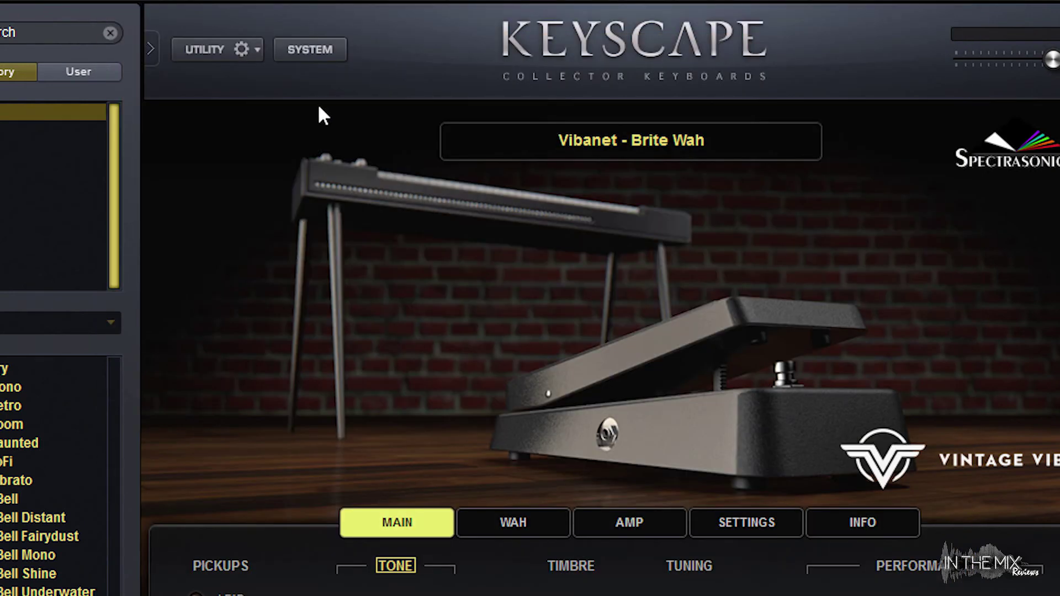
Save the current MIDI Learn and automation assignments as a template named Test
right_click(319, 108)
mouse_move(597, 142)
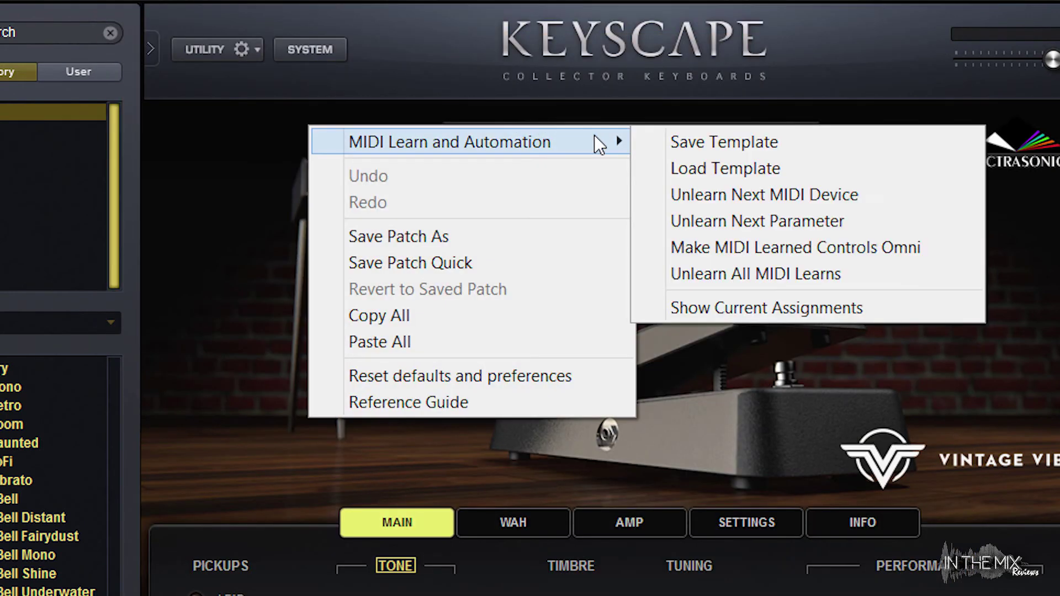
click(668, 142)
text(Test)
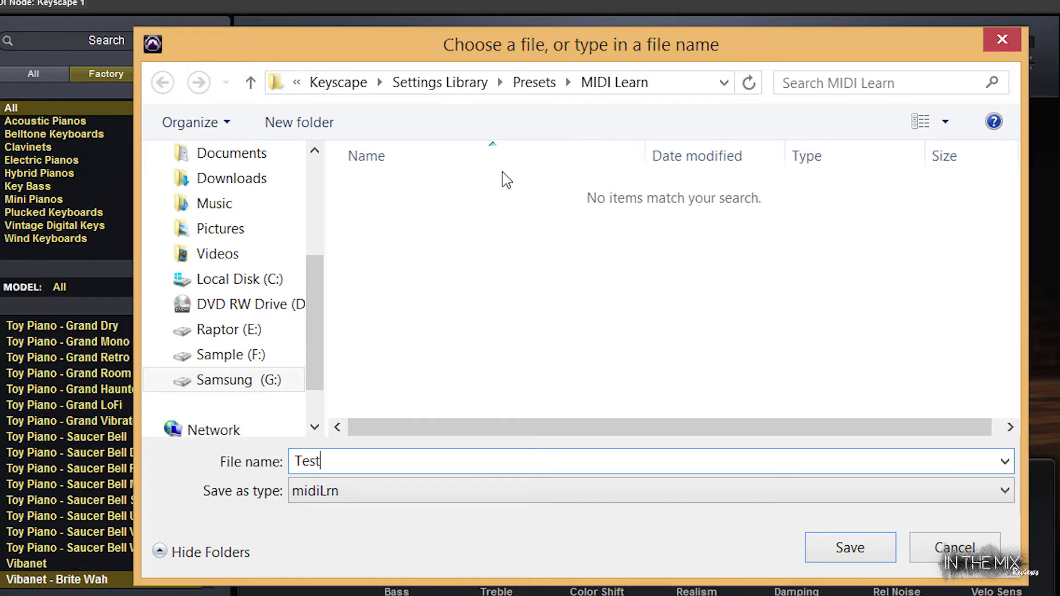
click(826, 557)
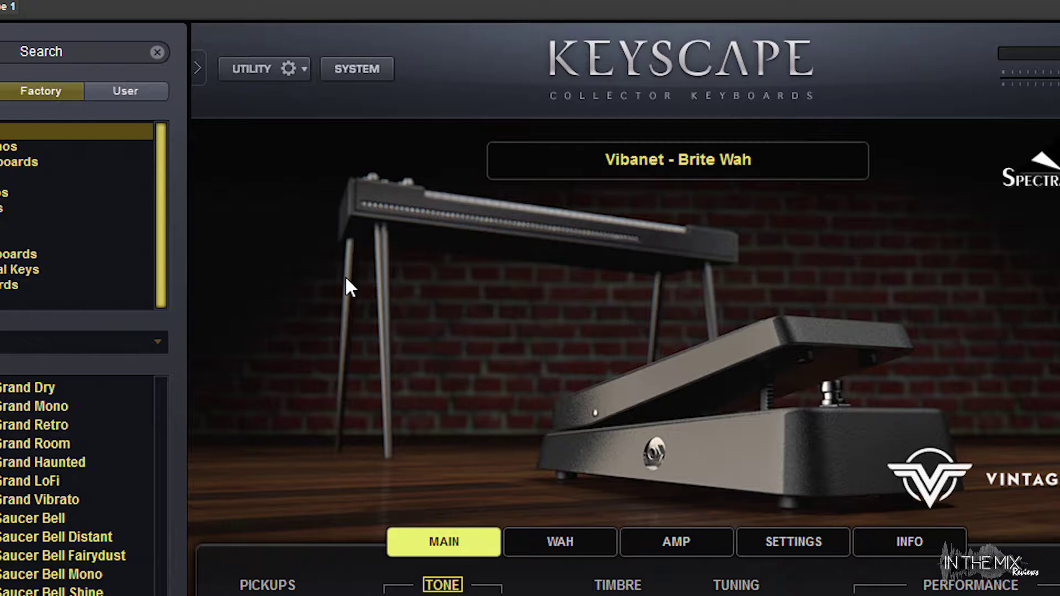
Unlearn all MIDI learns and accept clearing all MIDI Learn settings
right_click(339, 202)
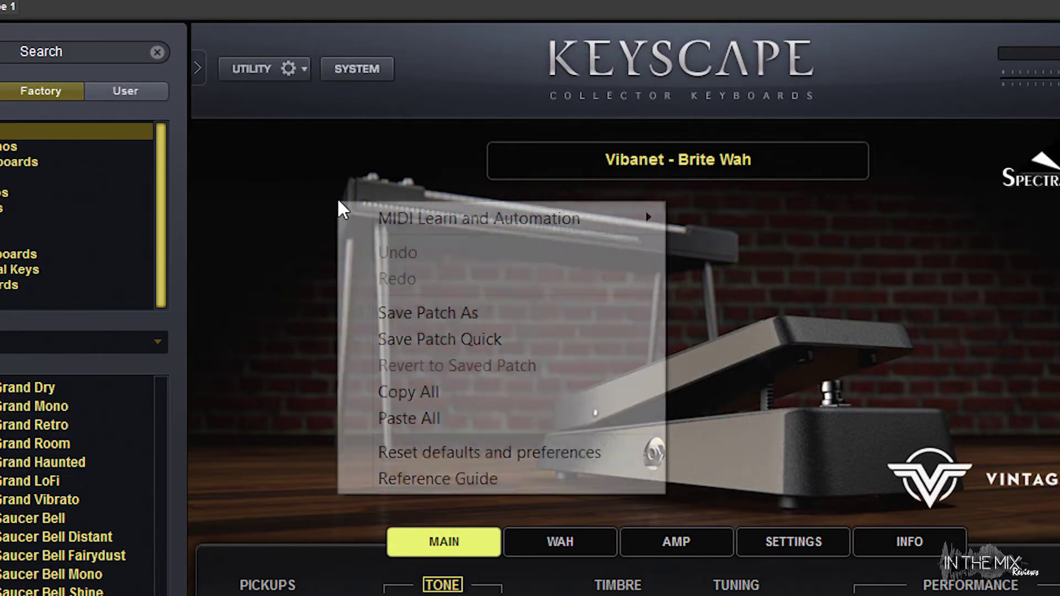
mouse_move(641, 216)
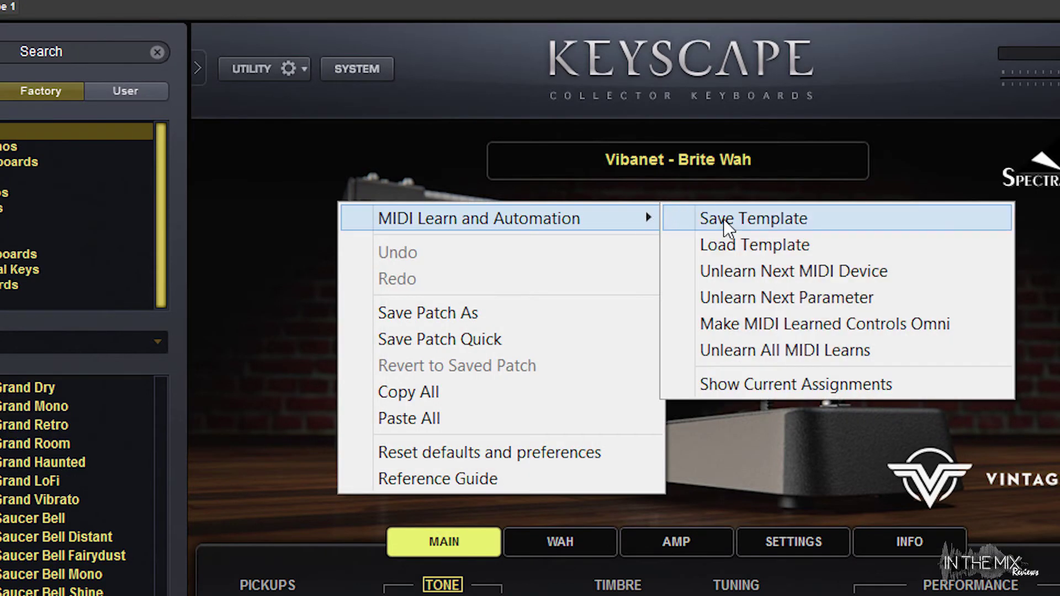
click(734, 350)
click(561, 476)
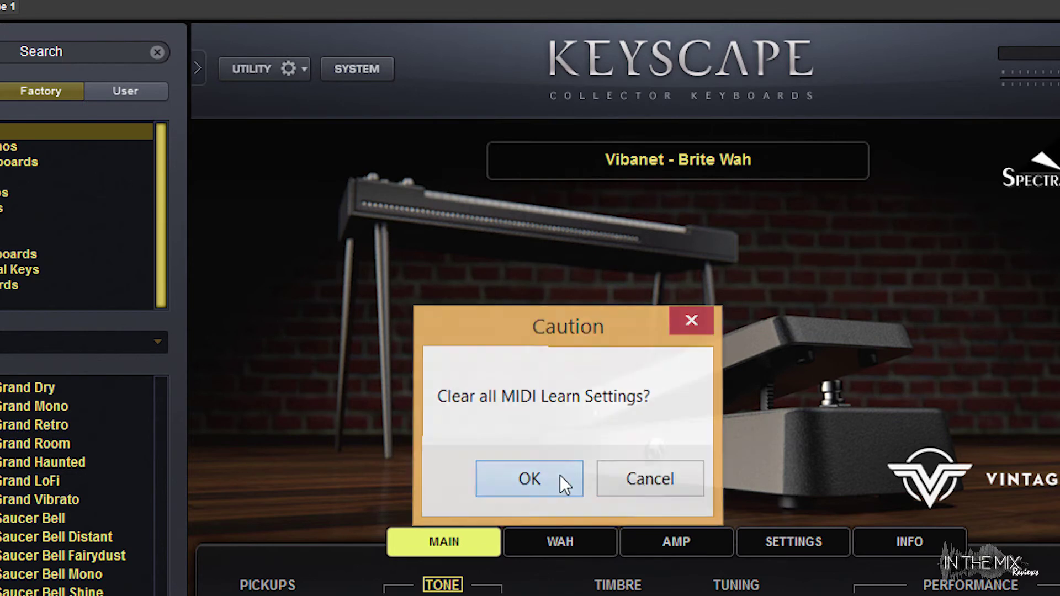
Check the MIDI Learn assignments list after the clearing and close it
right_click(254, 133)
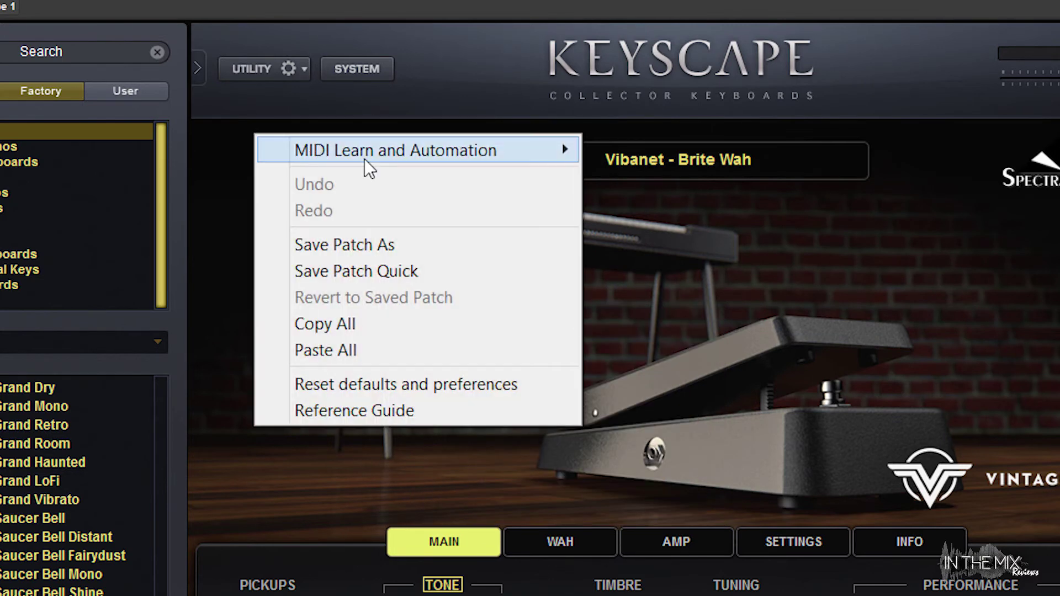
mouse_move(508, 160)
click(596, 320)
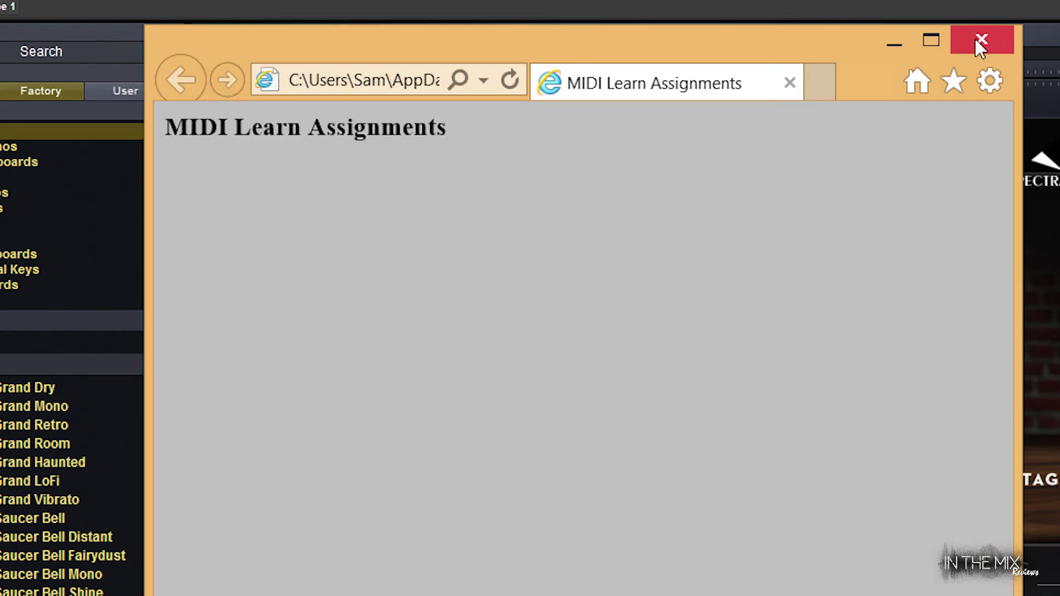
click(980, 40)
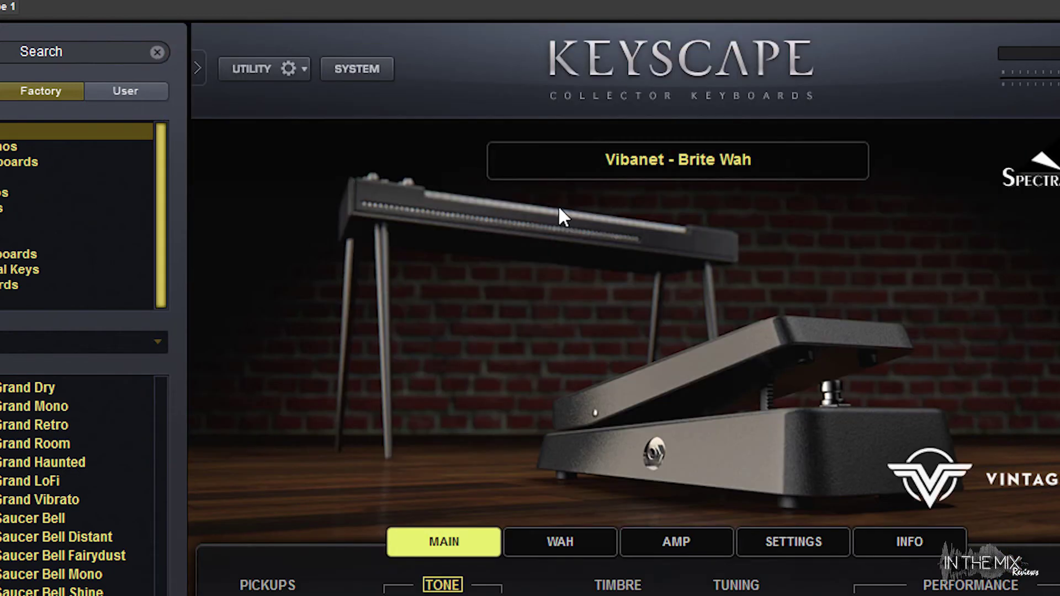
Load the MIDI Learn template Test.midiLrn from the MIDI Learn presets folder
right_click(241, 137)
mouse_move(455, 156)
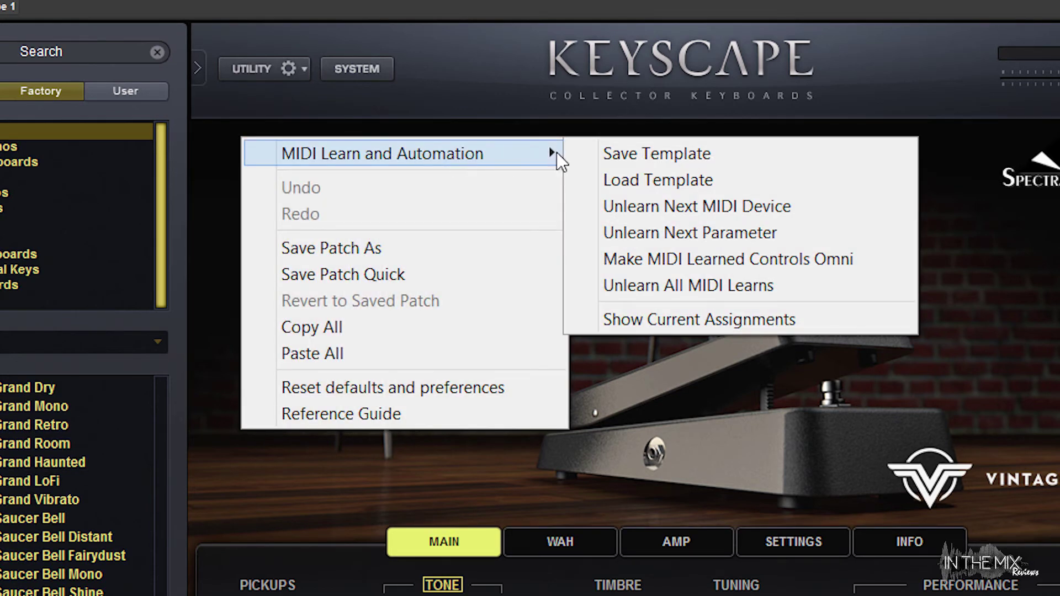
click(672, 180)
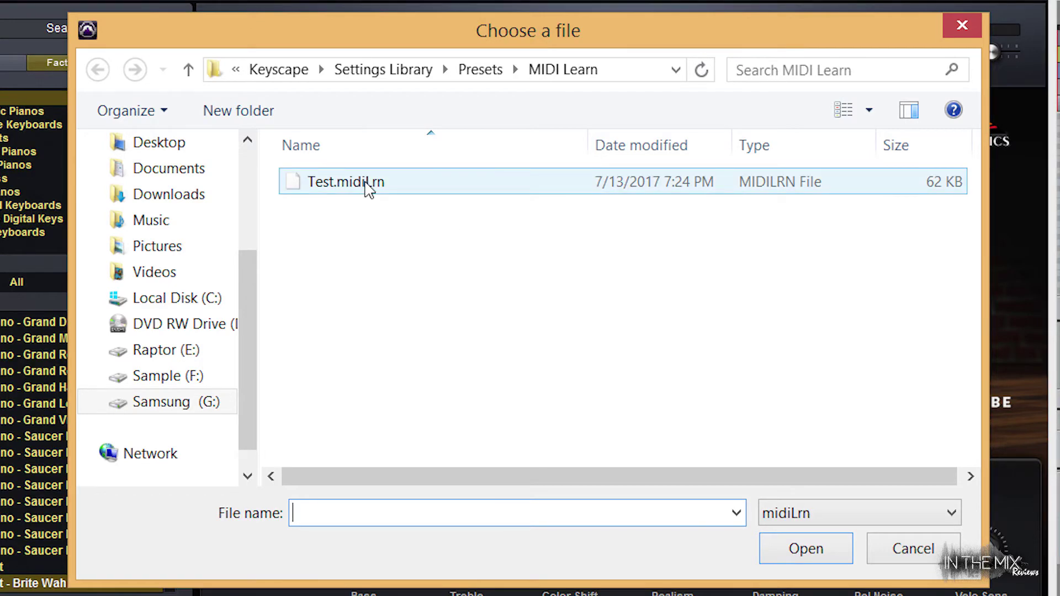
double_click(346, 181)
Review the MIDI Learn assignments restored by the loaded template and close the list
right_click(240, 131)
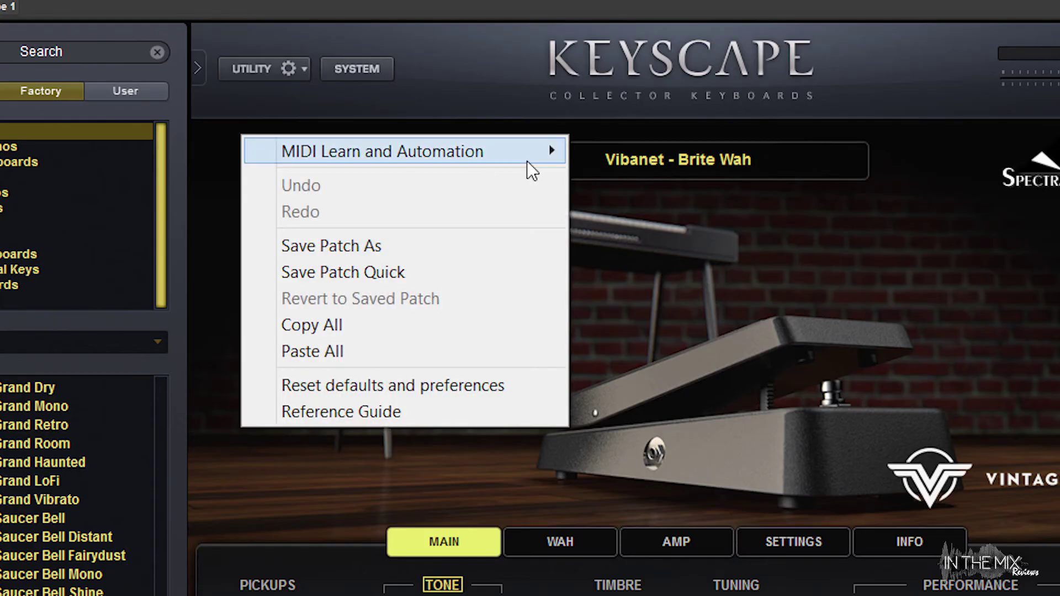
mouse_move(532, 172)
click(642, 322)
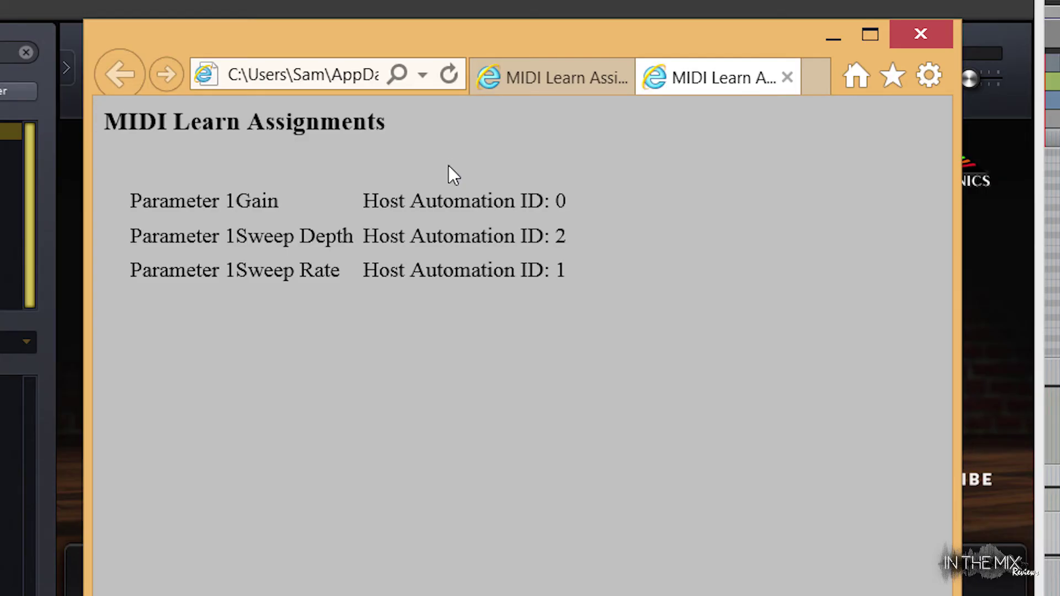
click(931, 41)
click(505, 379)
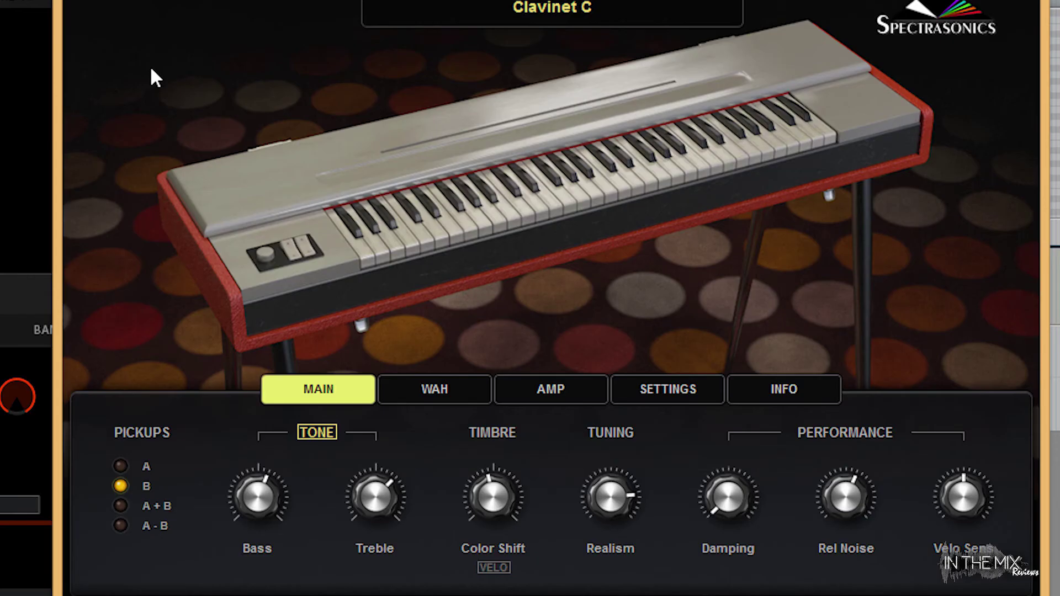
right_click(151, 69)
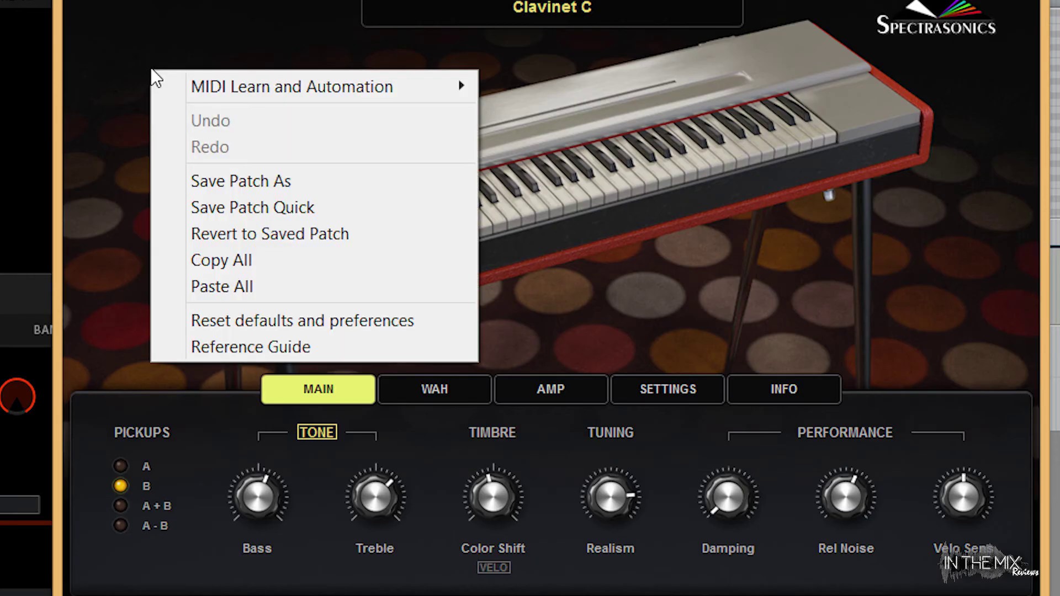
mouse_move(409, 78)
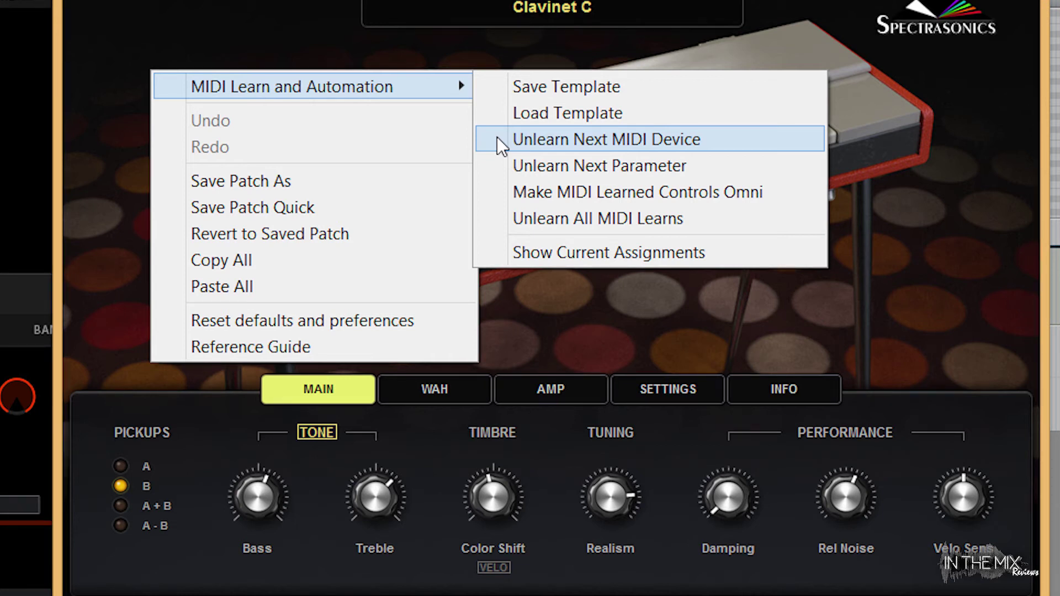
click(480, 58)
MIDI CC learn the Clavinet C patch's Treble, Color Shift and Realism controls to the same CC 000 hardware knob
right_click(363, 497)
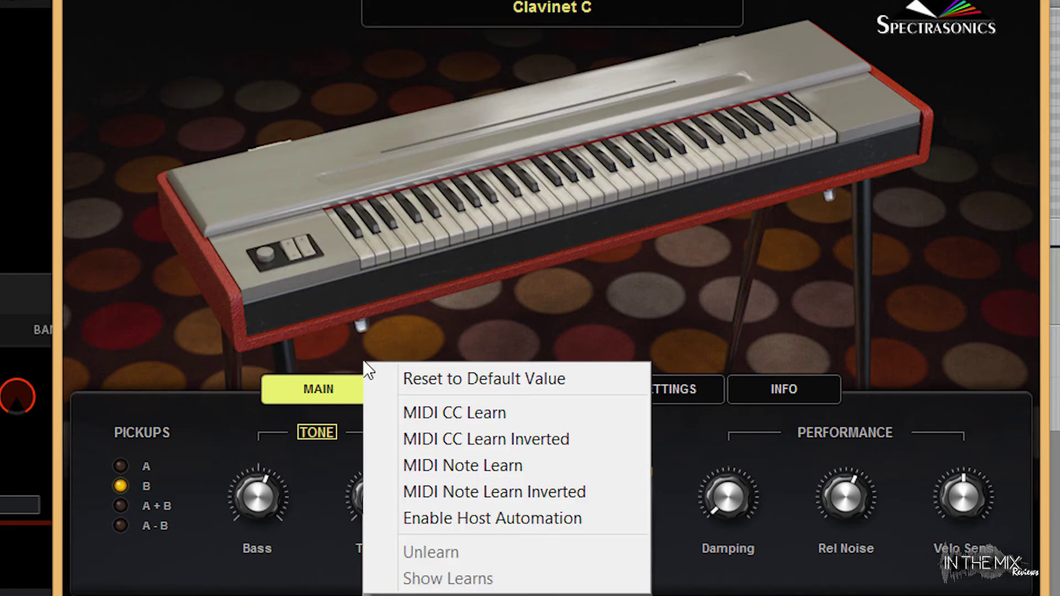
click(431, 414)
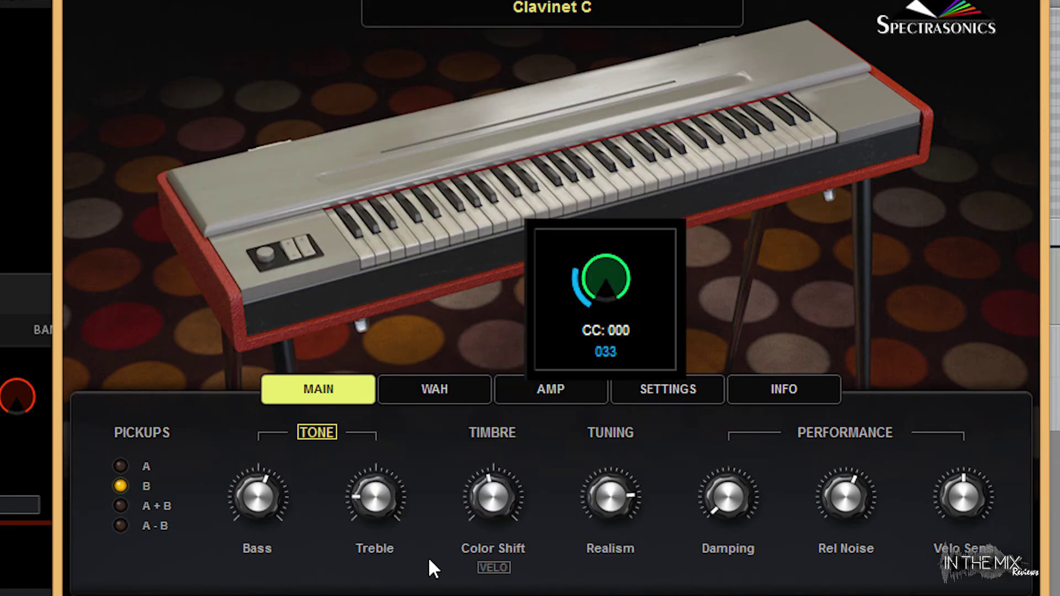
right_click(499, 504)
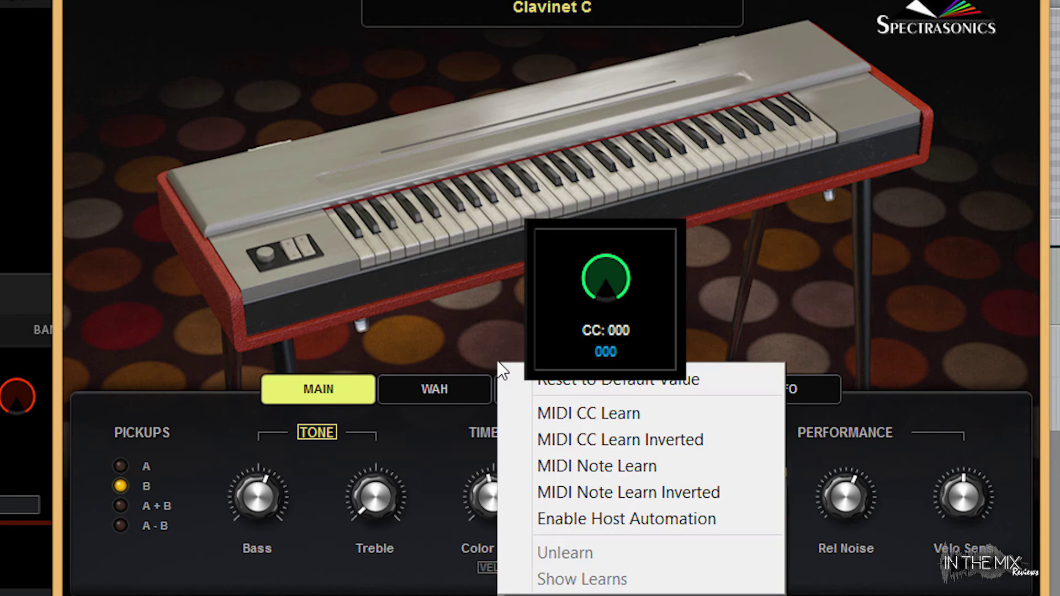
click(562, 421)
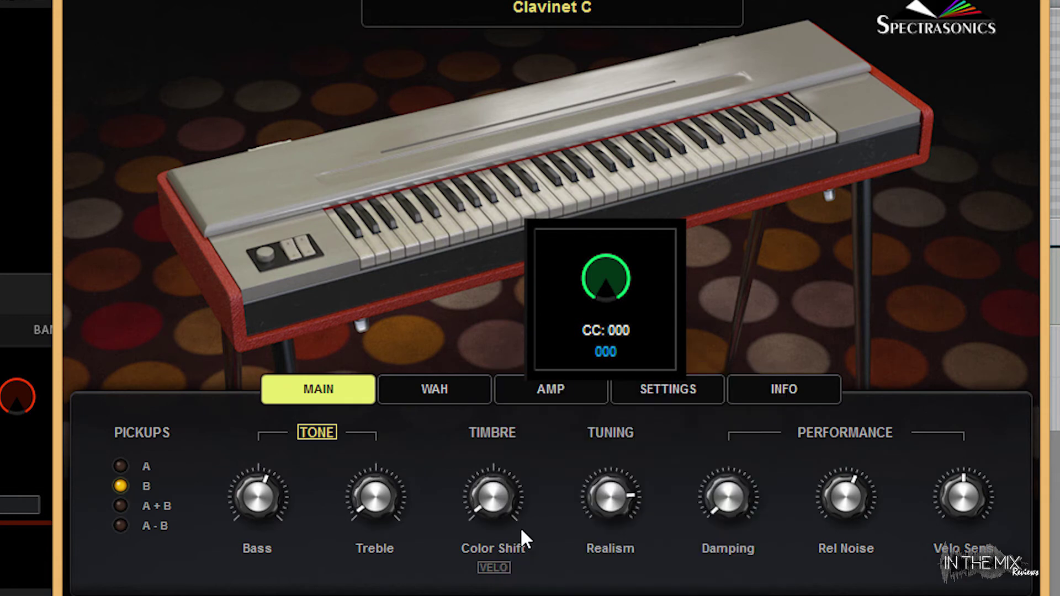
right_click(610, 498)
click(673, 423)
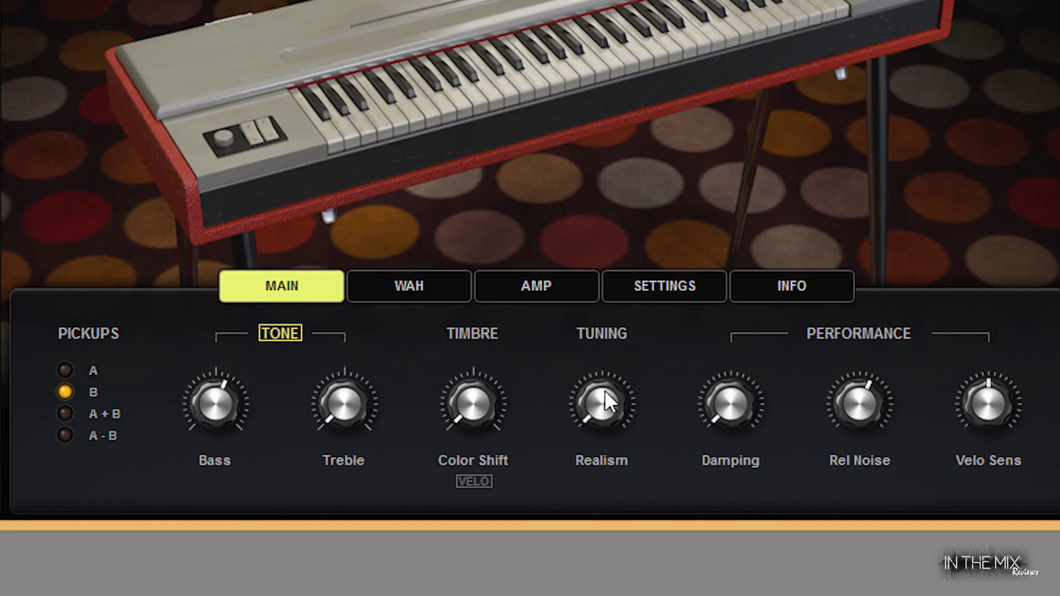
Start Unlearn Next MIDI Device to release the hardware knob shared by the Treble, Color Shift and Realism controls
right_click(605, 390)
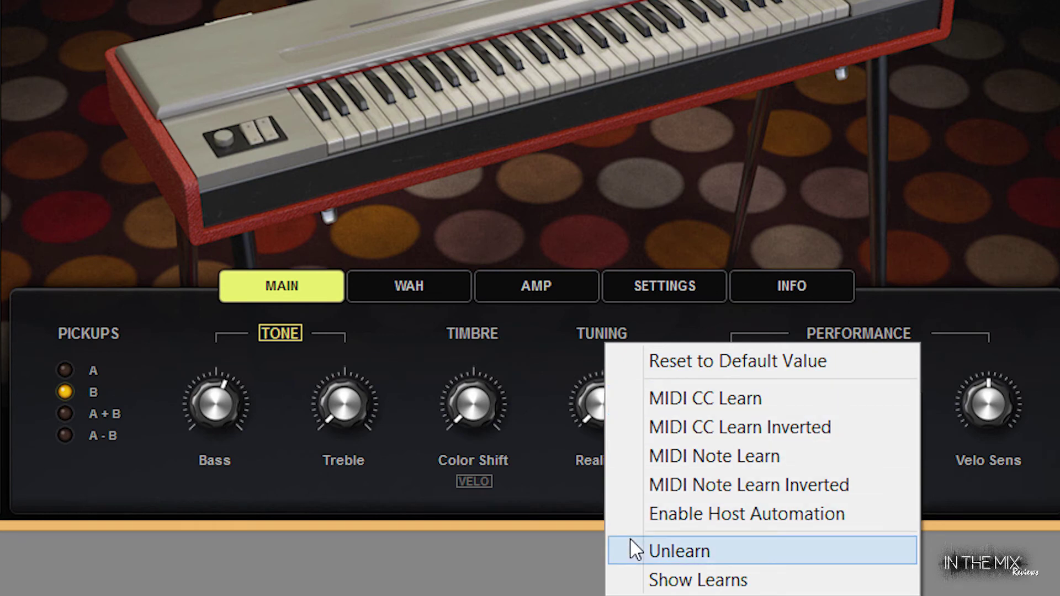
right_click(292, 122)
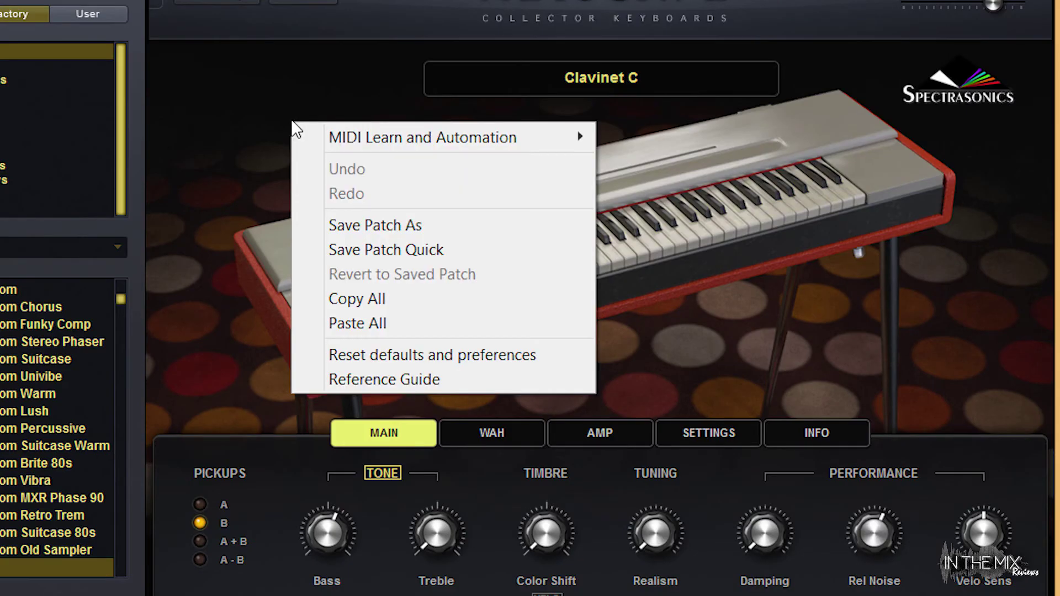
mouse_move(401, 140)
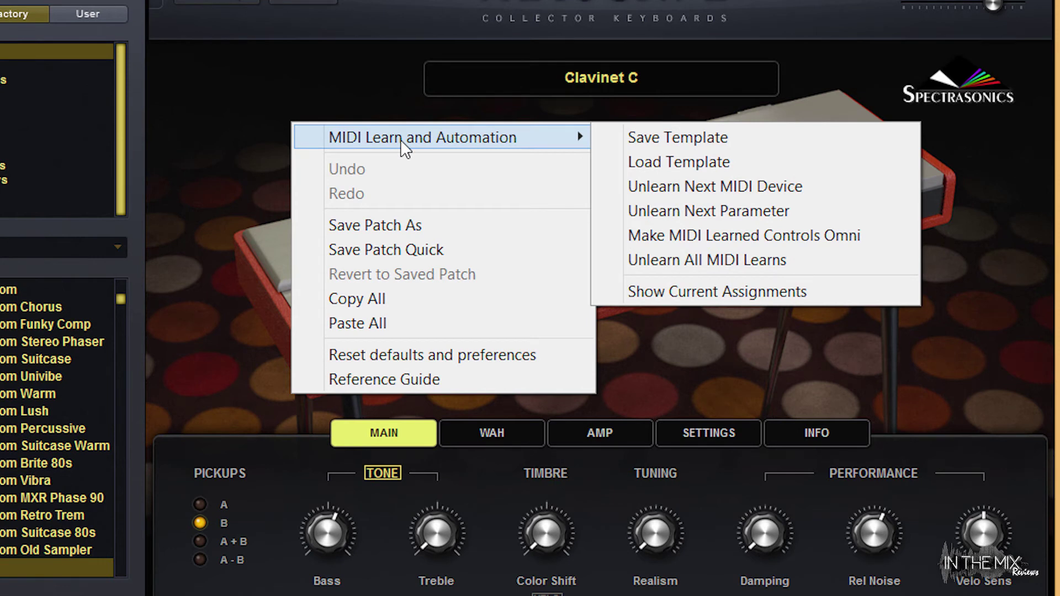
click(615, 188)
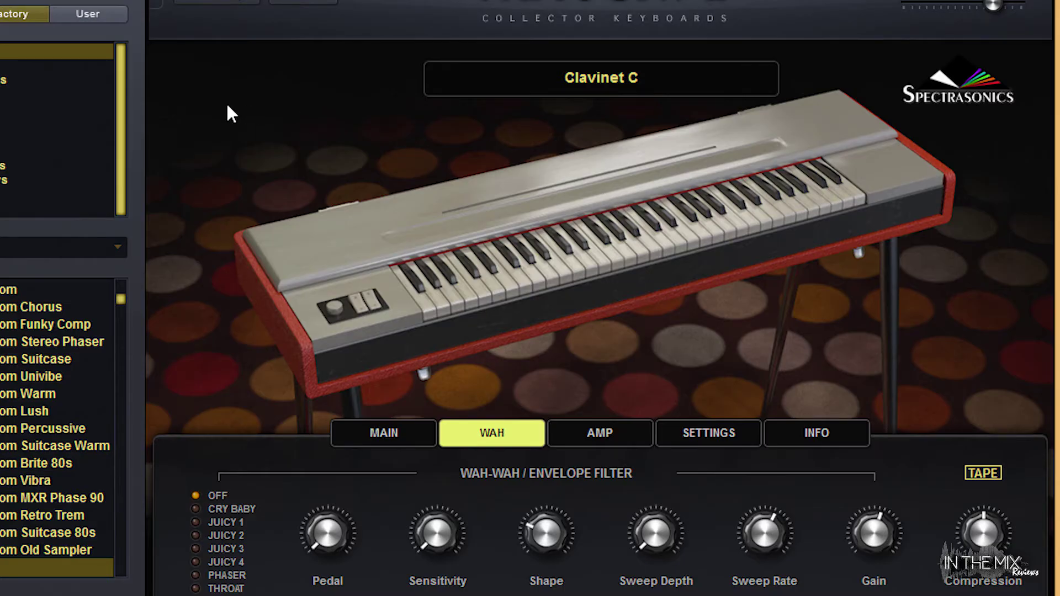
right_click(228, 107)
mouse_move(478, 119)
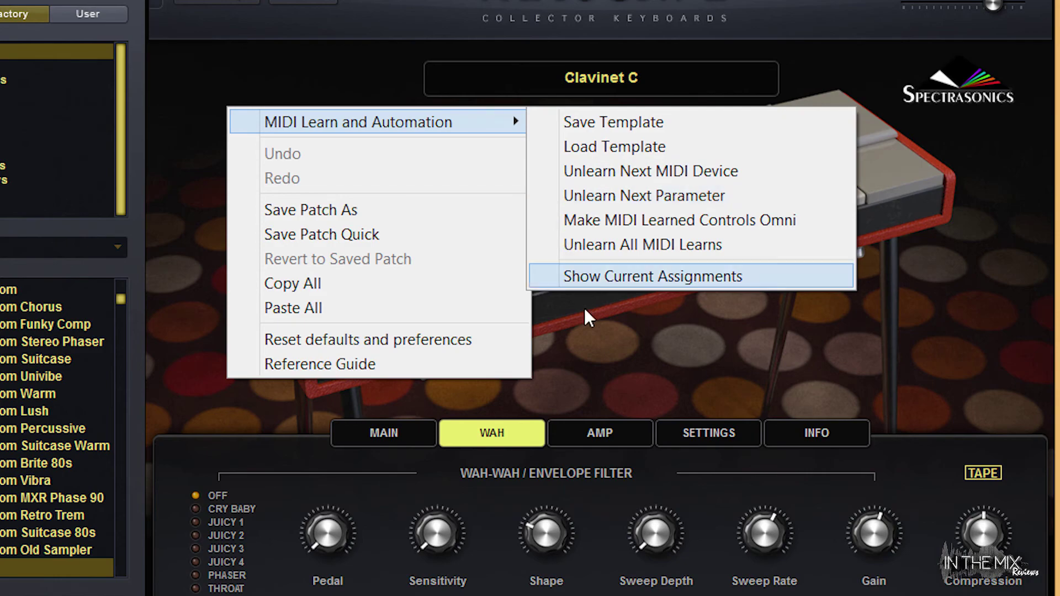
click(587, 330)
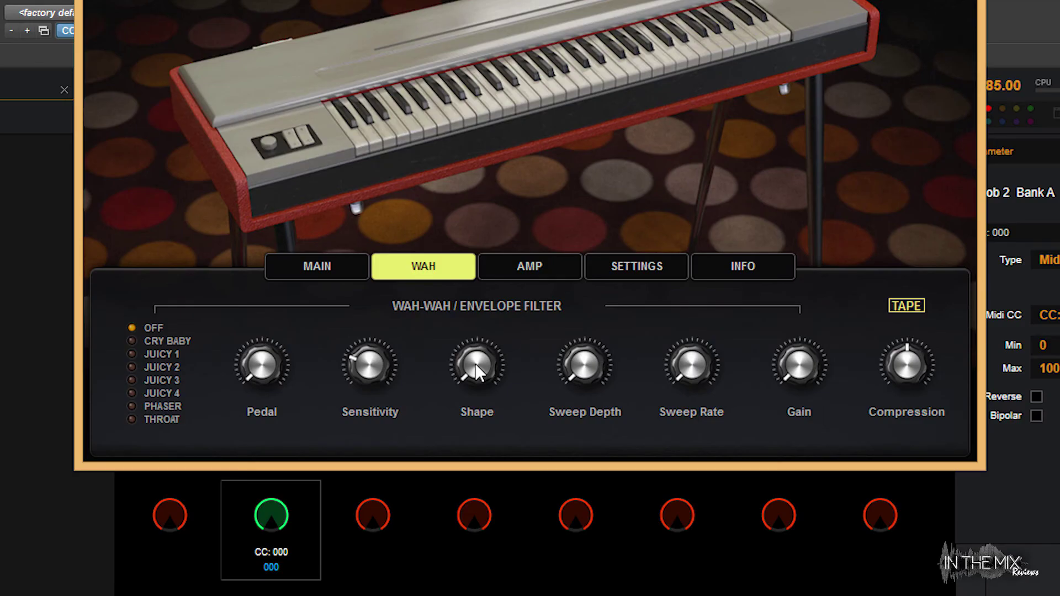
MIDI CC learn the Wah page's Shape, Gain and Sweep Rate controls to the same CC 000 hardware knob
right_click(546, 532)
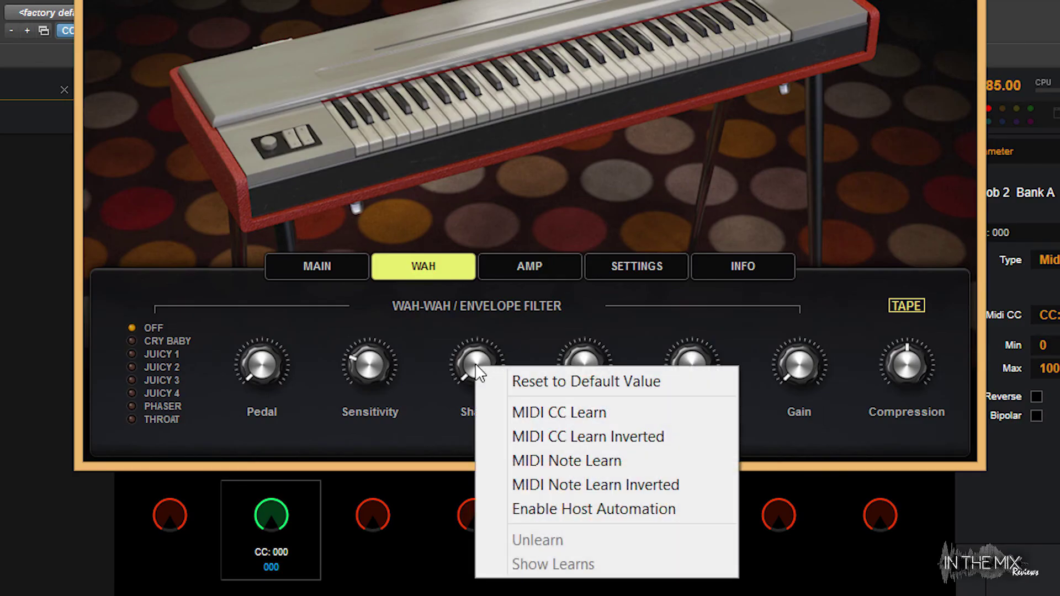
click(522, 412)
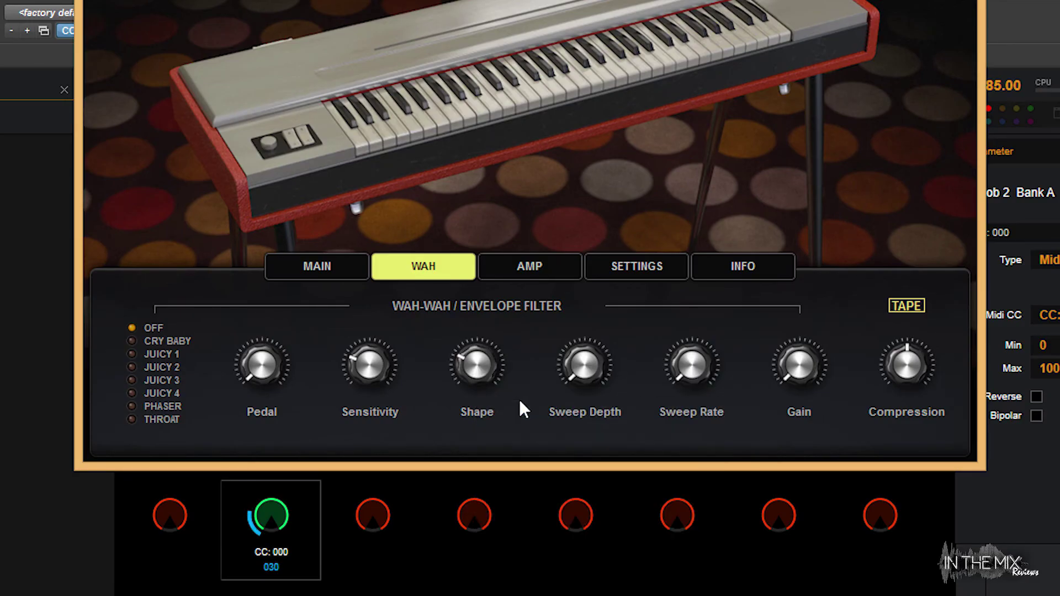
right_click(804, 361)
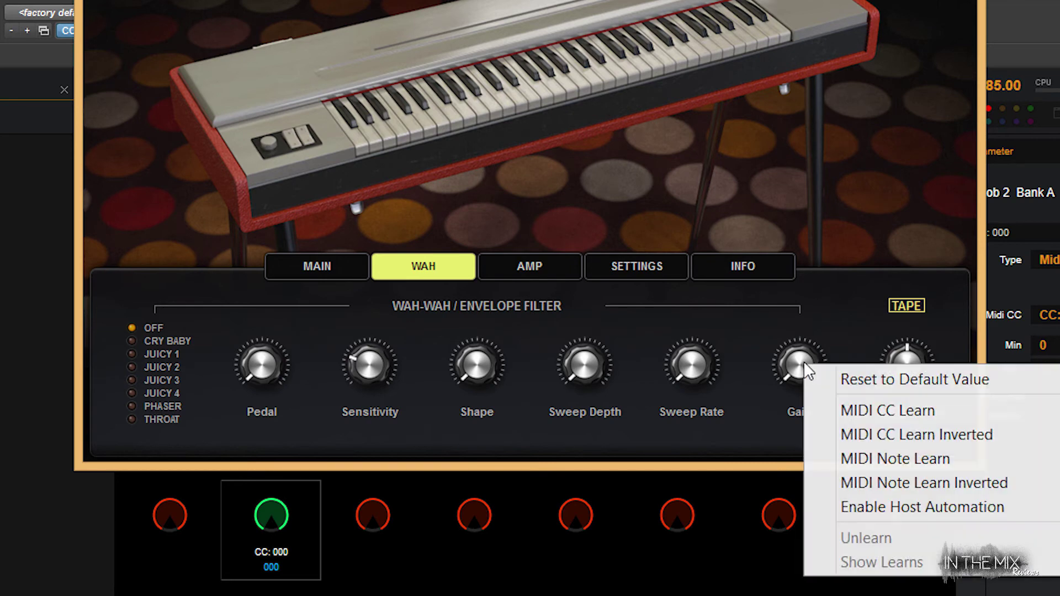
click(826, 414)
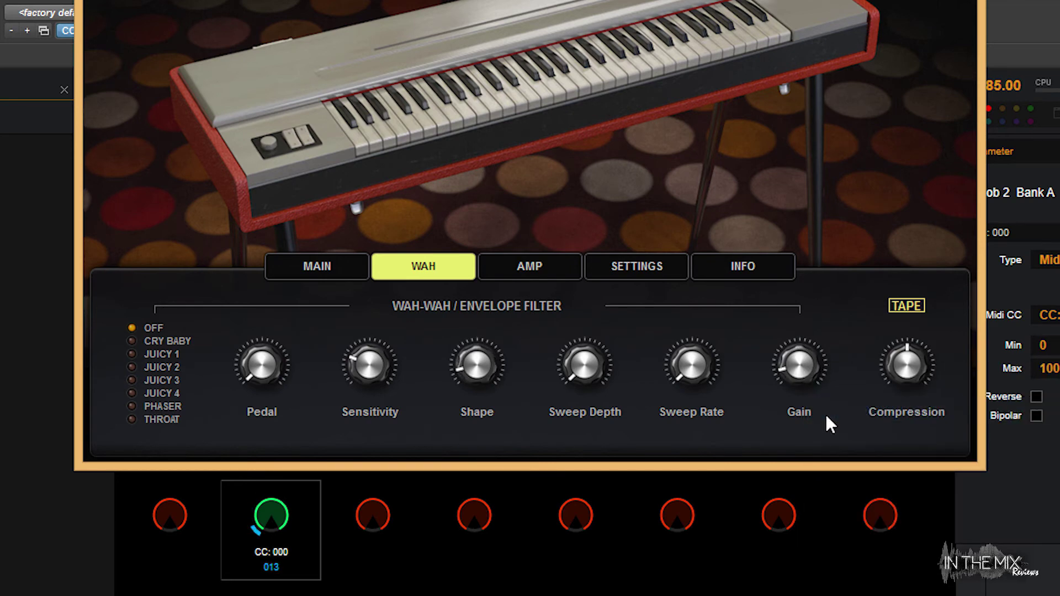
right_click(686, 356)
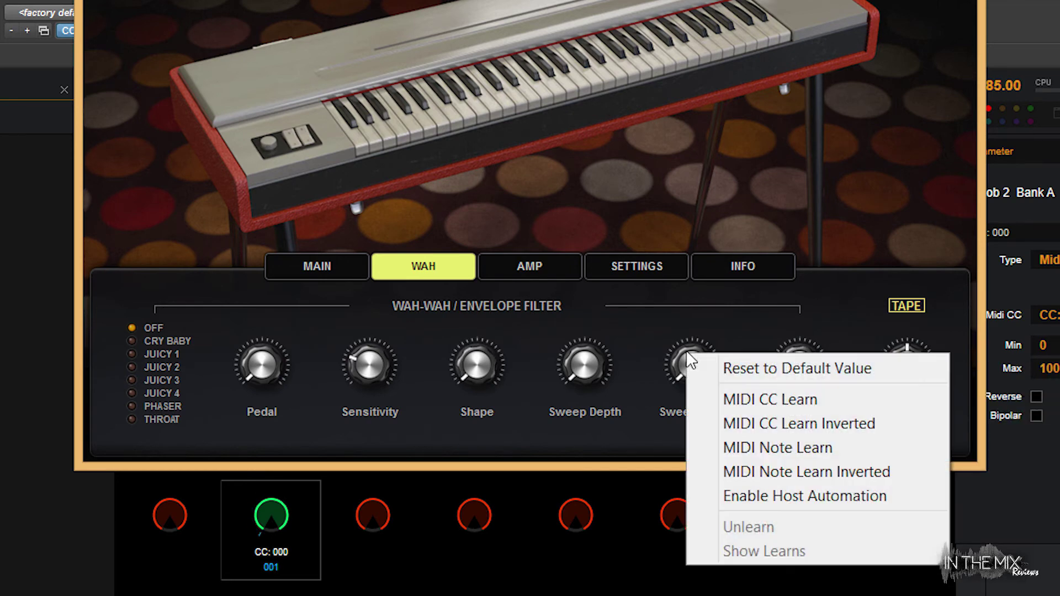
click(715, 397)
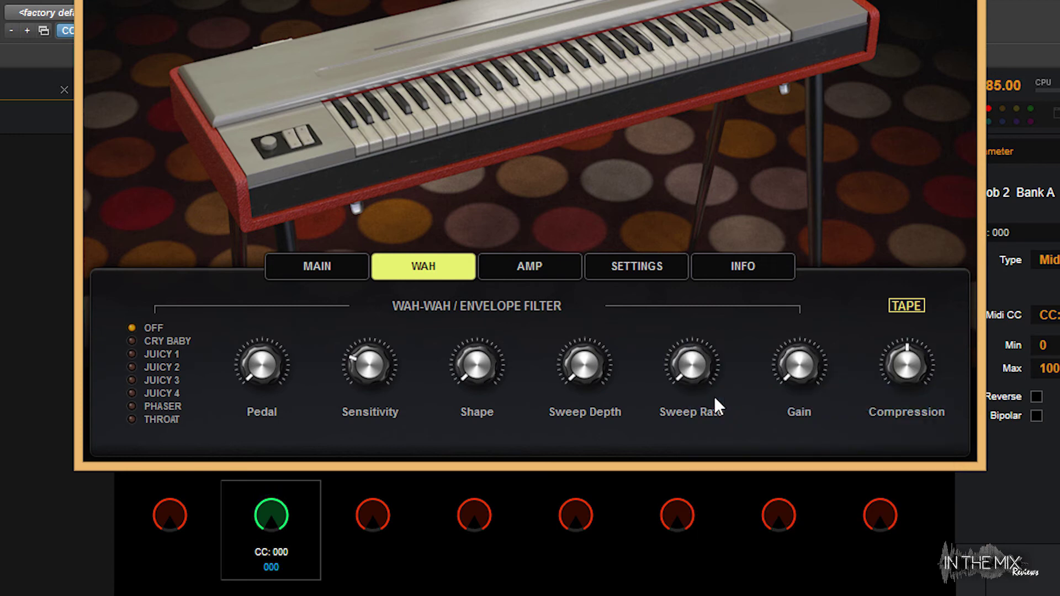
Use Unlearn Next Parameter to release only the Shape control from its MIDI Learn assignment
right_click(267, 12)
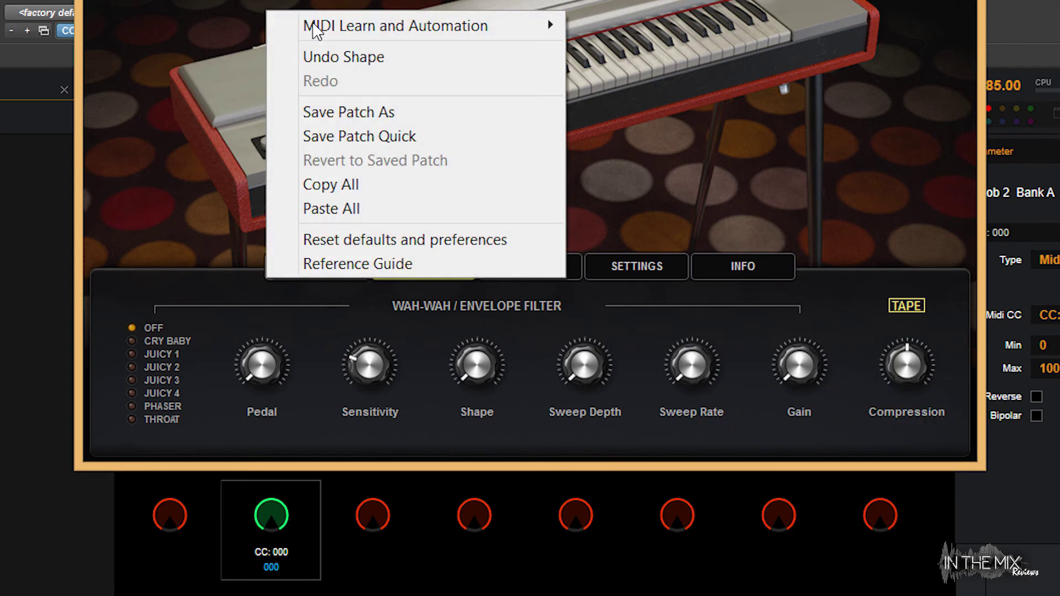
mouse_move(367, 32)
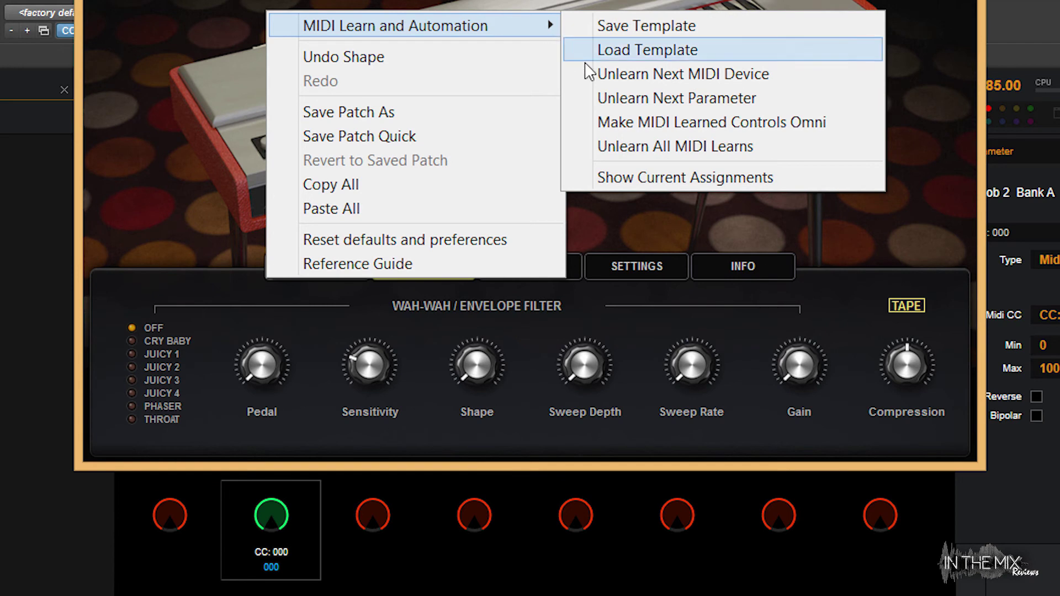
click(592, 102)
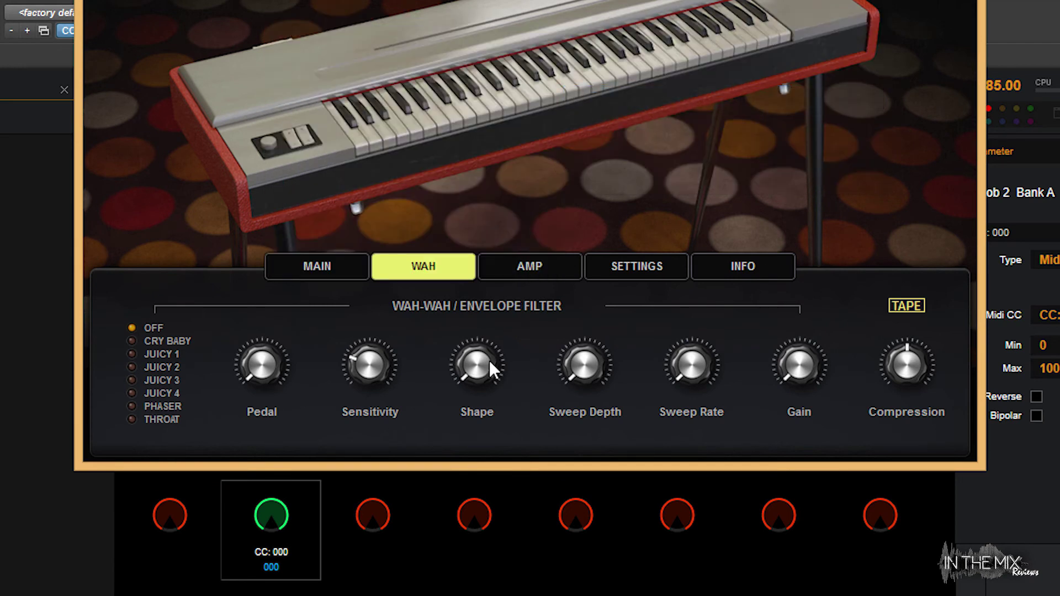
drag(483, 340, 439, 413)
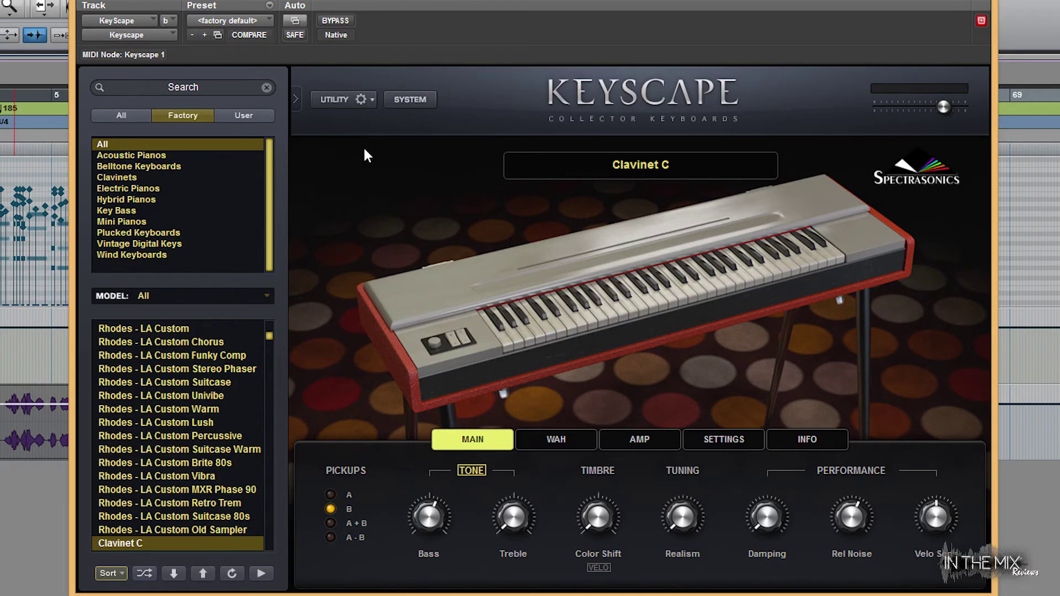
Go through the MIDI Learn and Automation options and show the current assignments
click(361, 99)
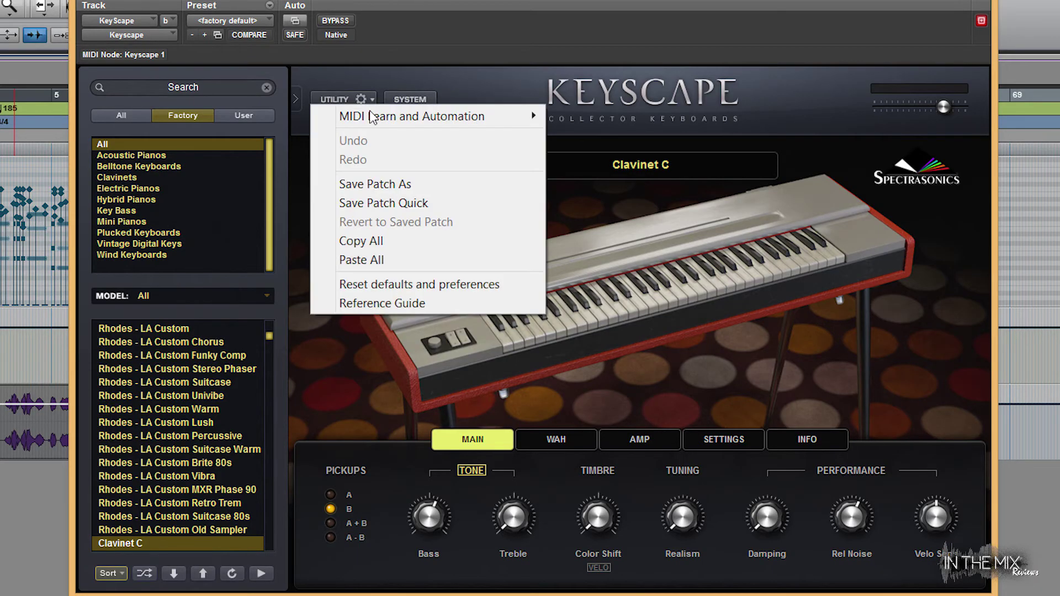
mouse_move(376, 117)
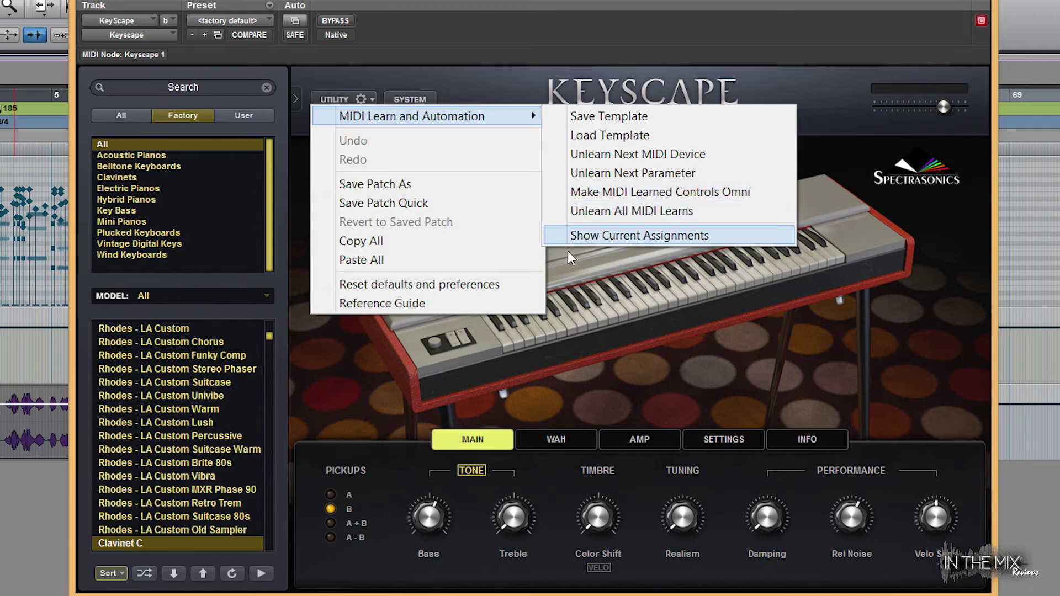
click(569, 237)
Create a category folder named My own inside the User patches folder while saving the Clavinet C patch, and cancel the save
click(373, 99)
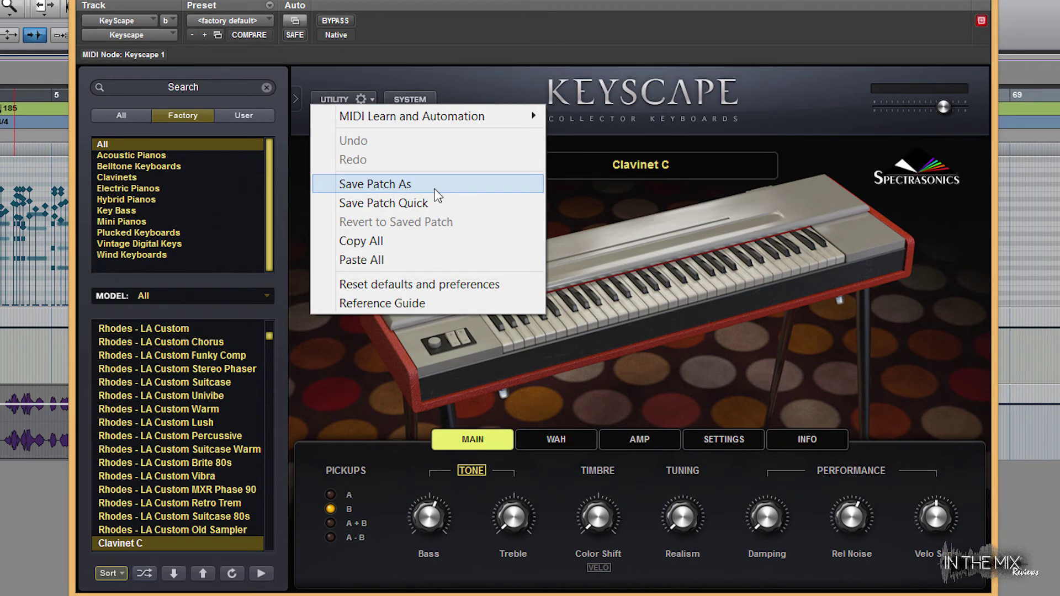
click(434, 190)
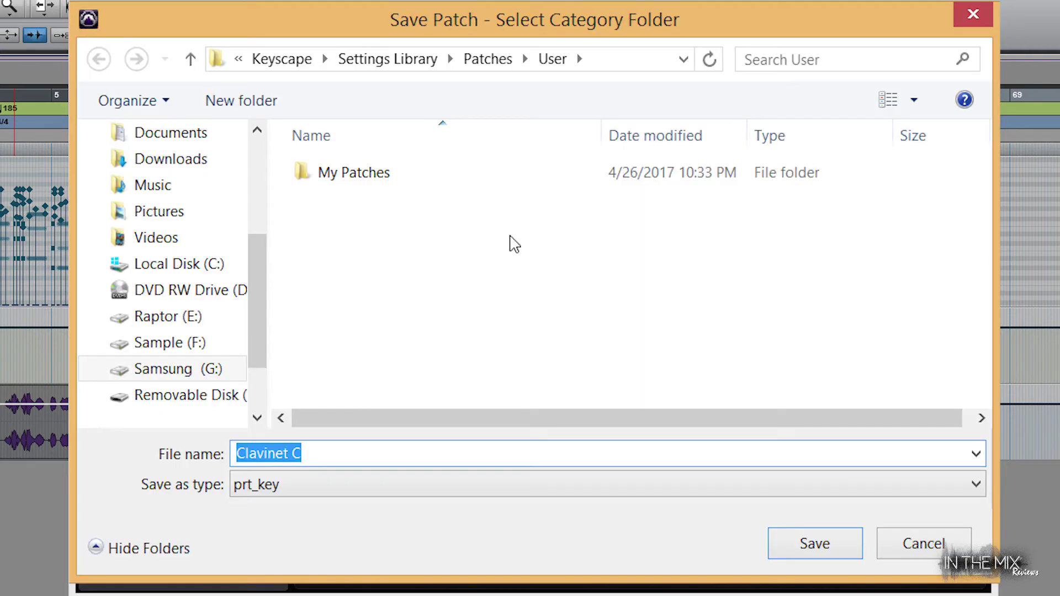
click(492, 61)
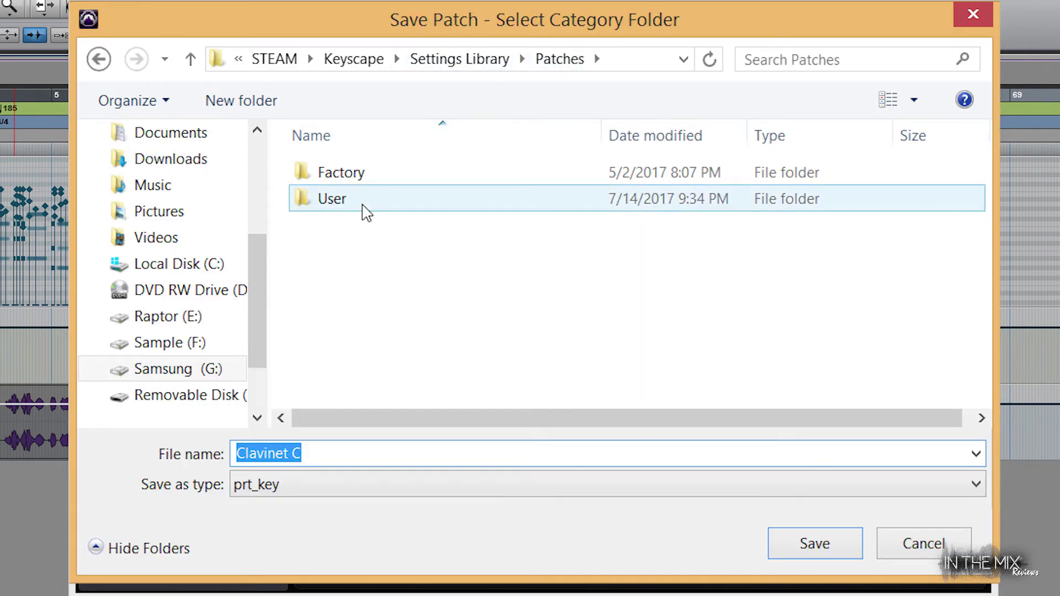
click(363, 205)
double_click(363, 205)
right_click(363, 206)
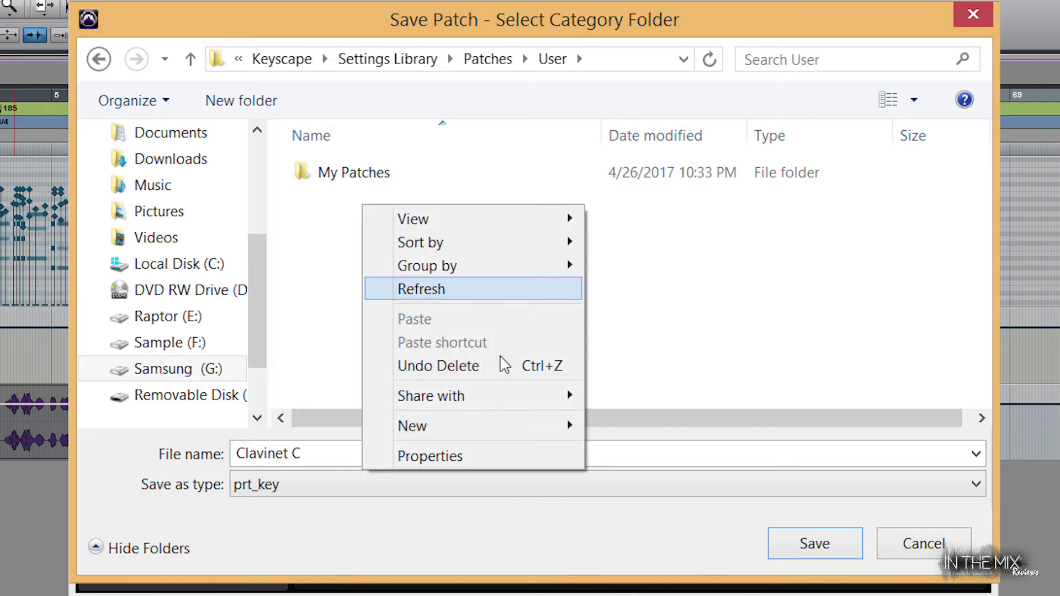
click(610, 426)
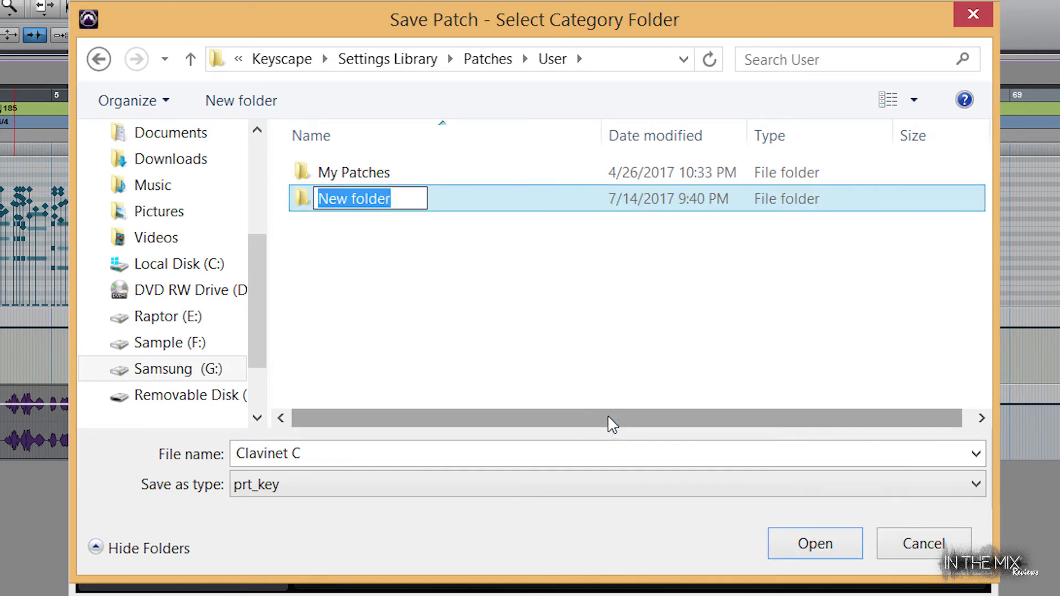
text(My own)
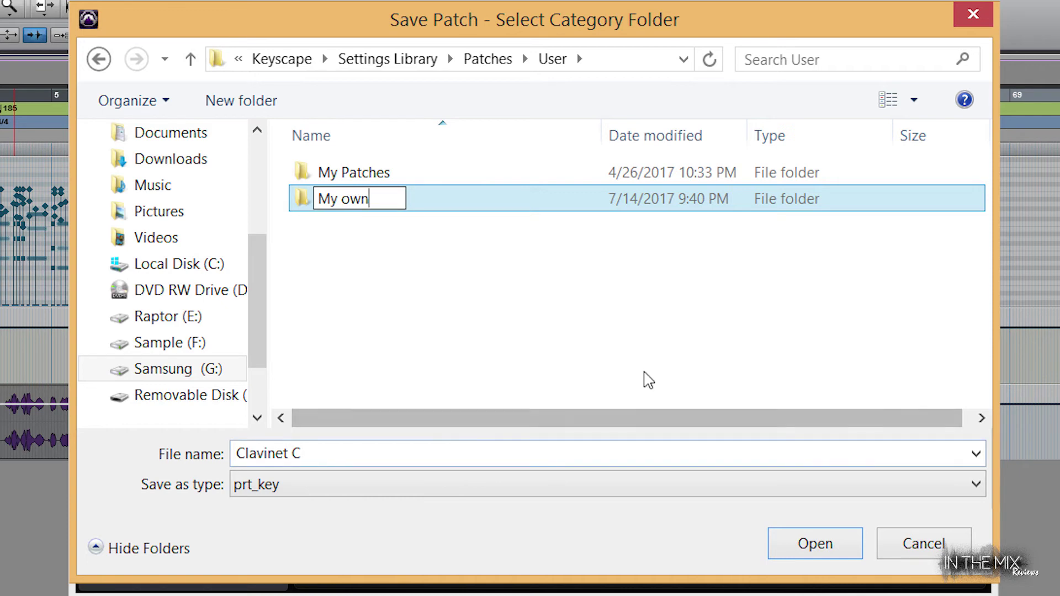
click(605, 303)
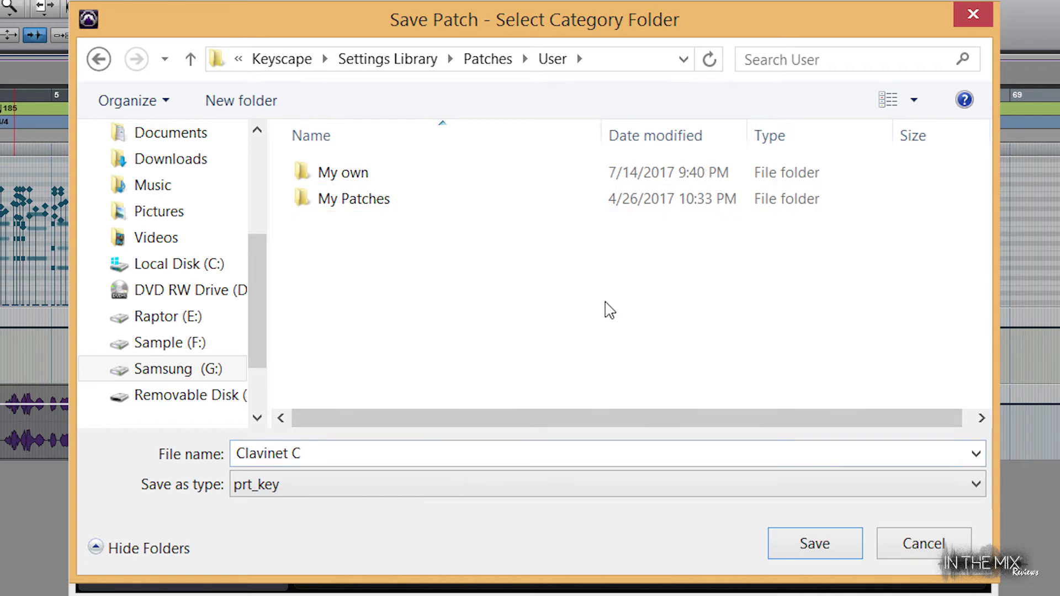
click(936, 552)
click(368, 99)
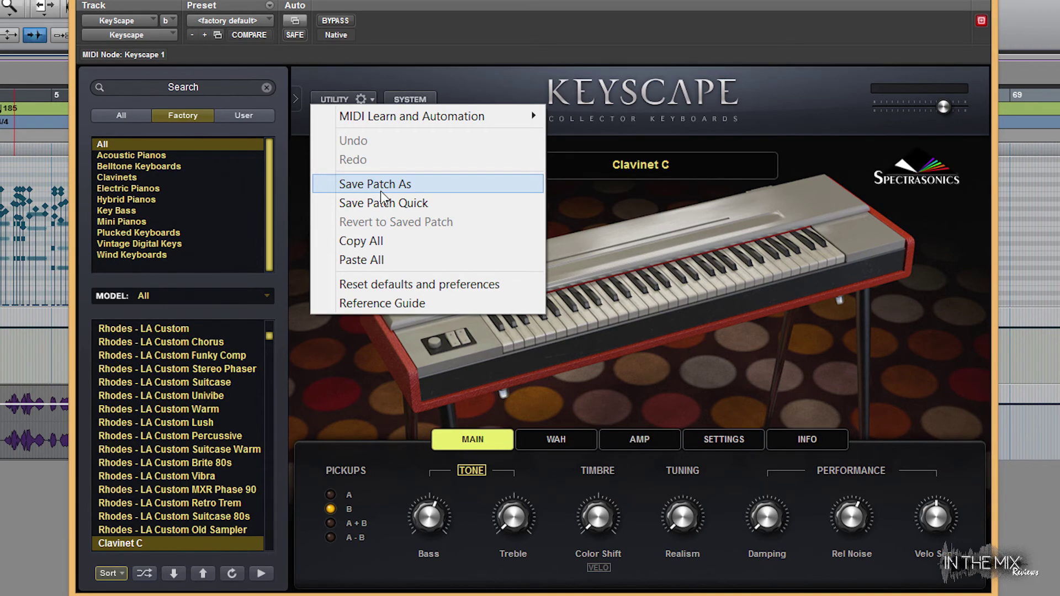
click(669, 198)
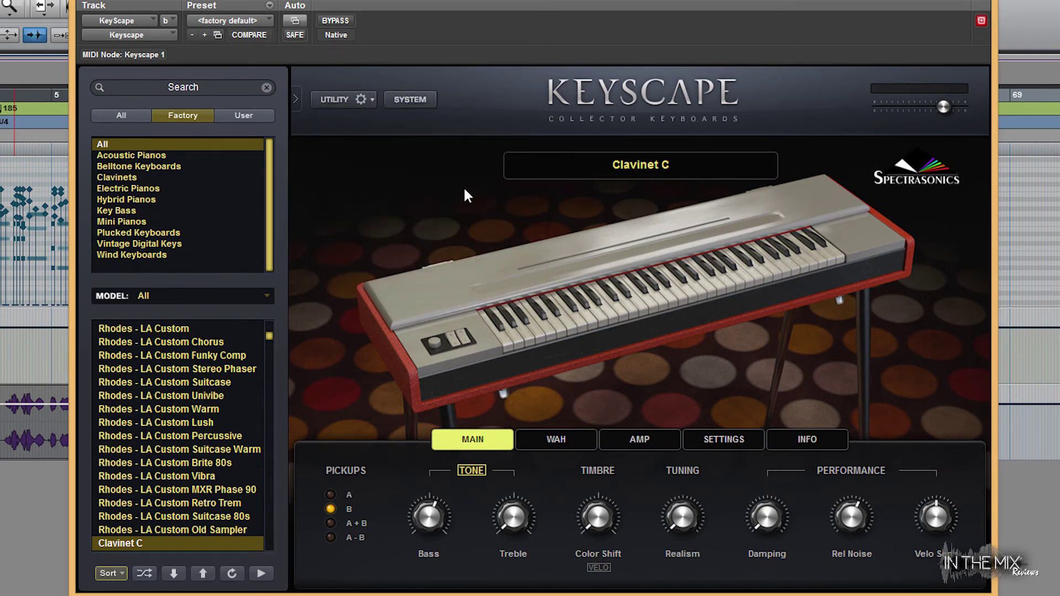
click(371, 100)
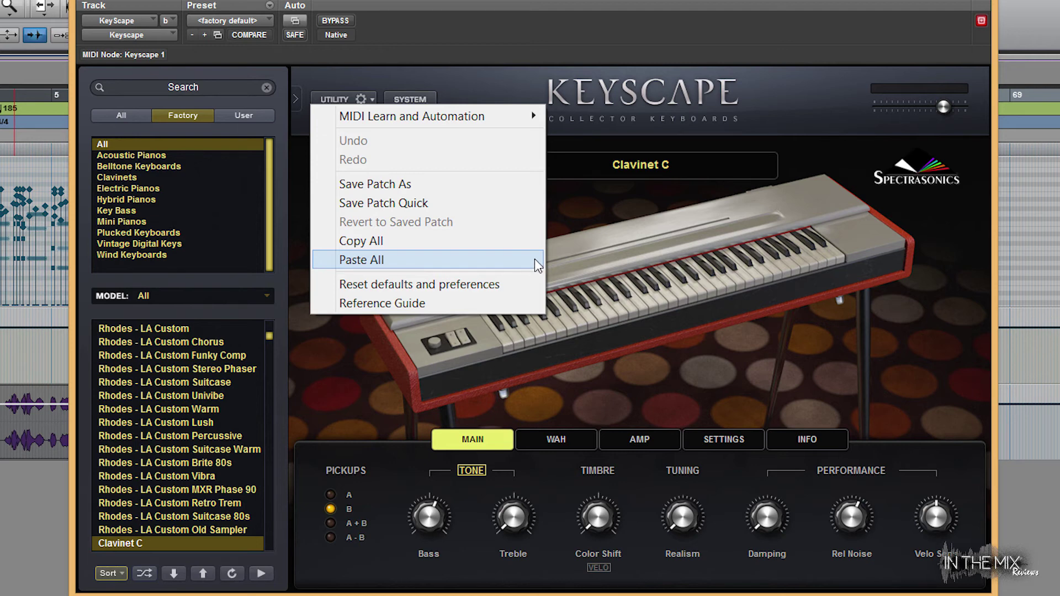
click(569, 260)
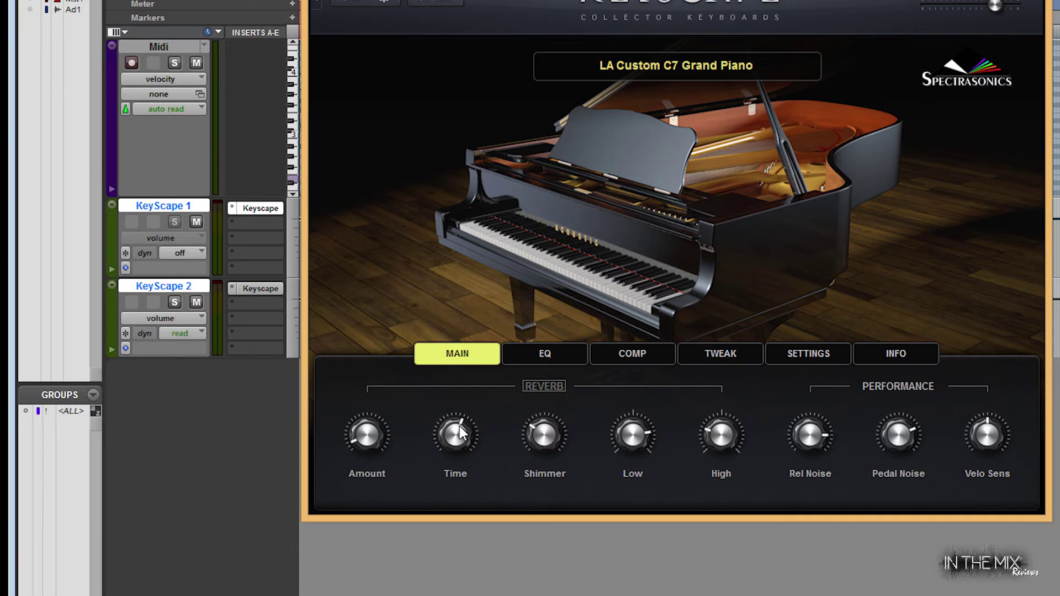
On the LA Custom C7 Grand Piano, lower the reverb Time, raise Shimmer and High, and lower Rel Noise and Pedal Noise
drag(459, 426, 455, 467)
drag(543, 433, 548, 400)
drag(709, 433, 734, 397)
drag(821, 423, 806, 481)
drag(883, 445, 887, 456)
Copy all settings of the LA Custom C7 Grand Piano patch and paste them into the Keyscape instance on the KeyScape 2 track
right_click(409, 86)
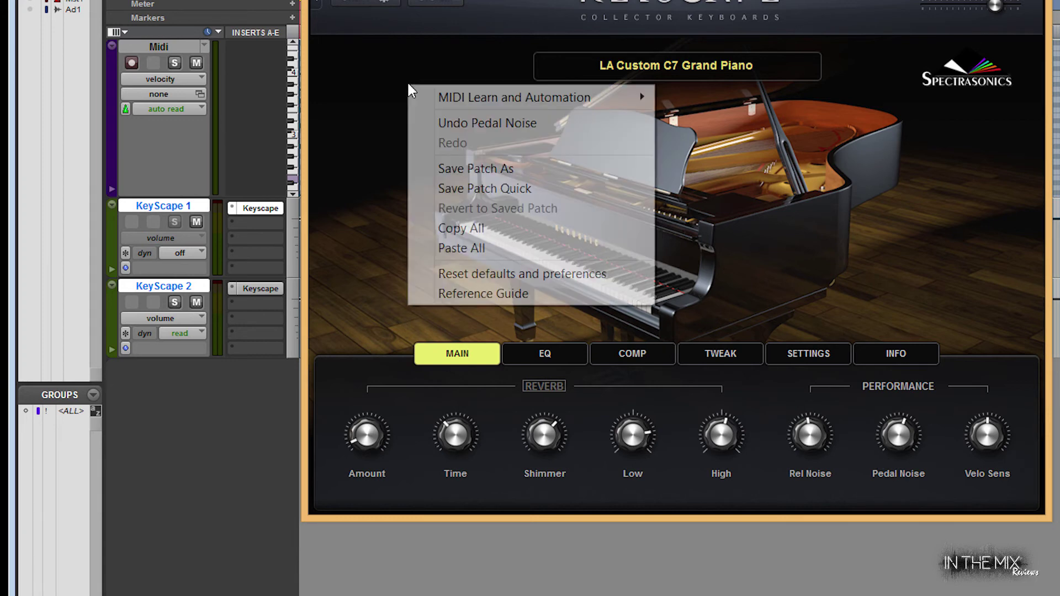
click(434, 229)
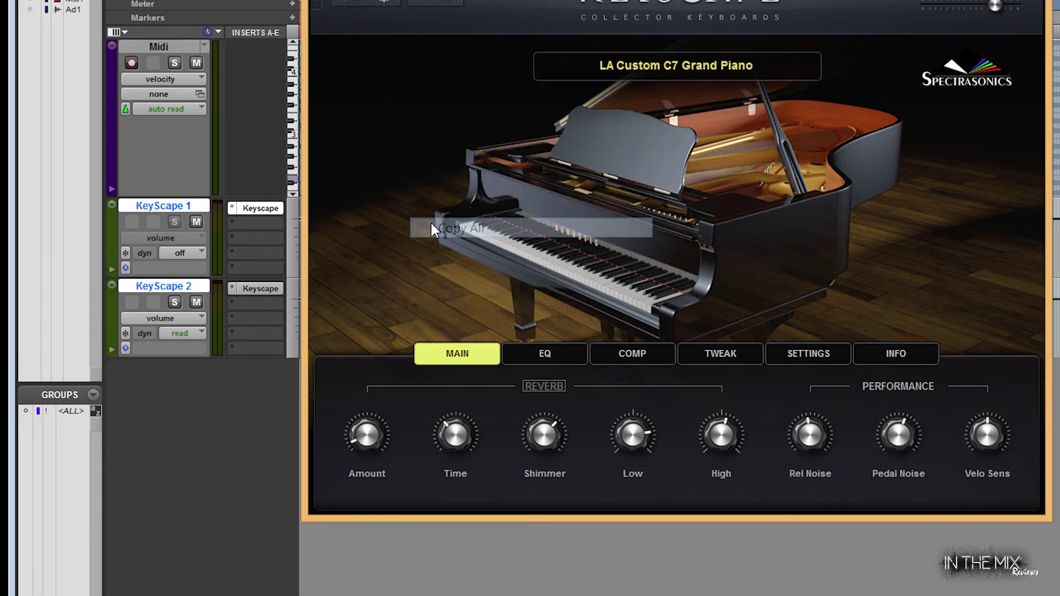
click(259, 291)
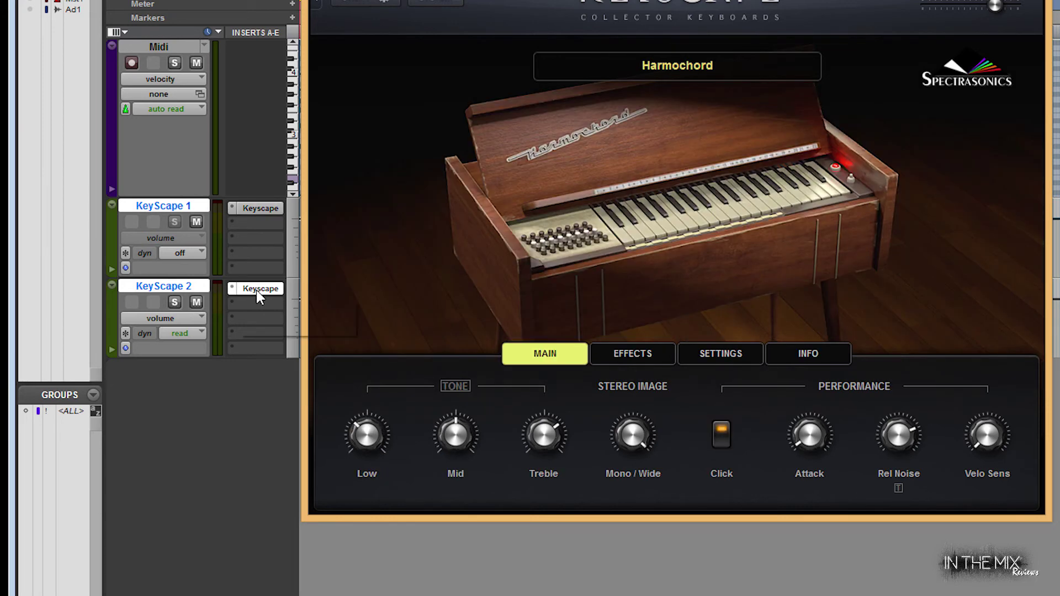
right_click(351, 100)
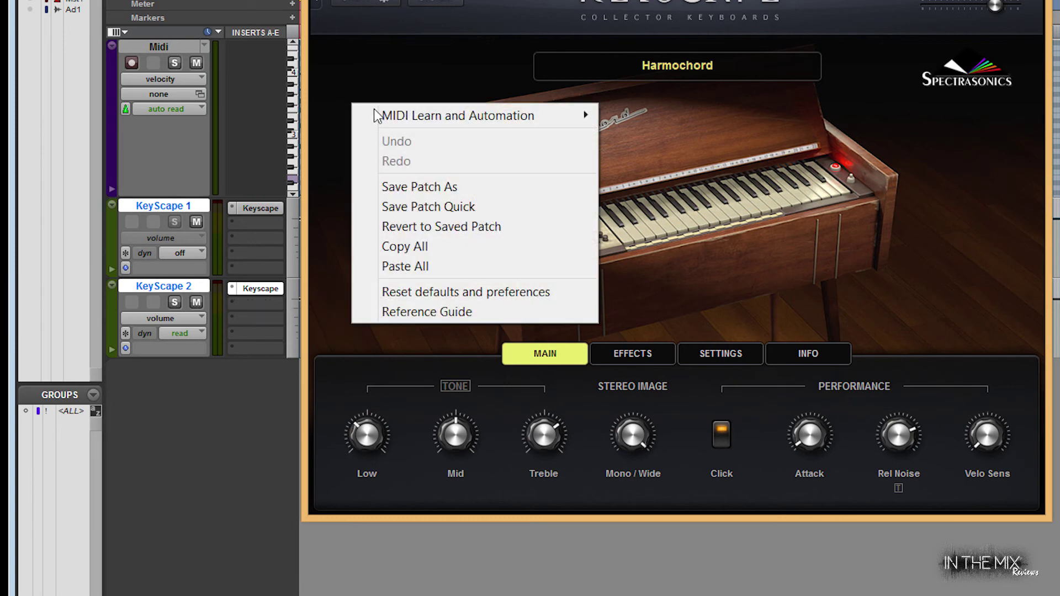
click(391, 267)
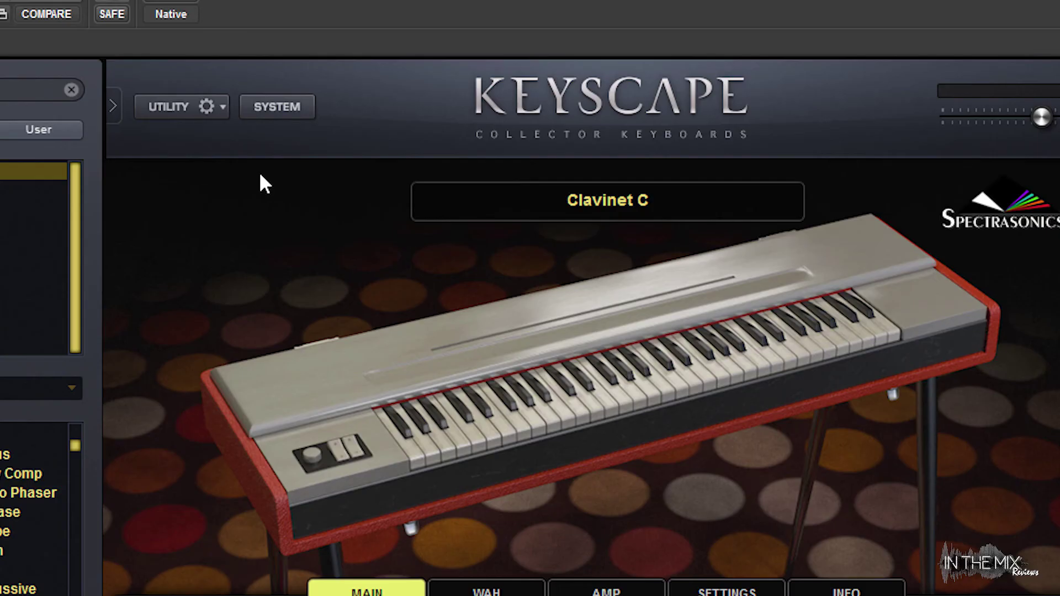
Open the System settings and examine the streaming Mode, Pre-Load Memory Size, Stream Brake and Master Tuning options
click(274, 123)
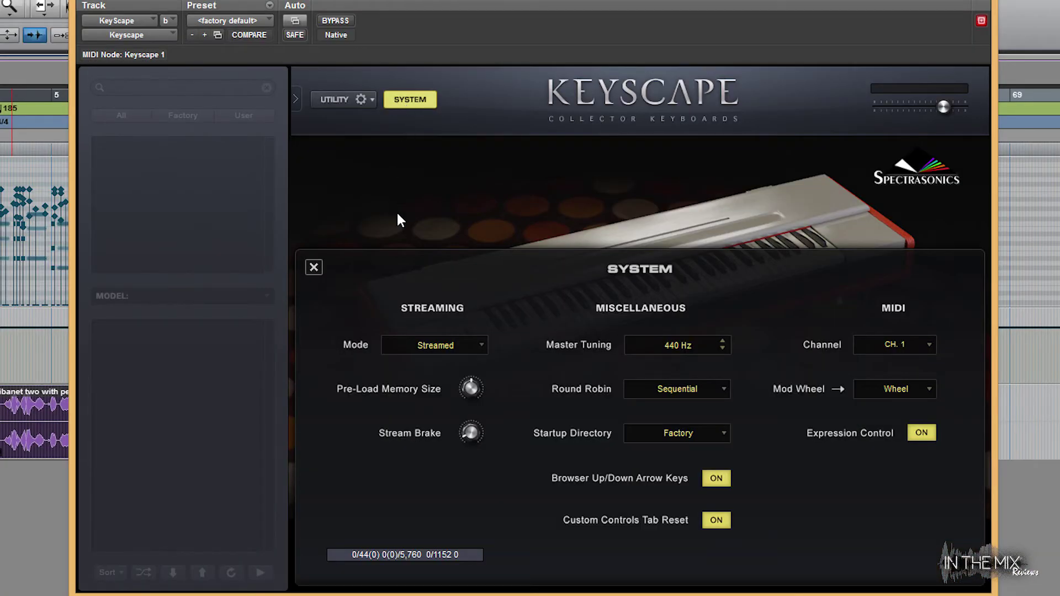
click(483, 345)
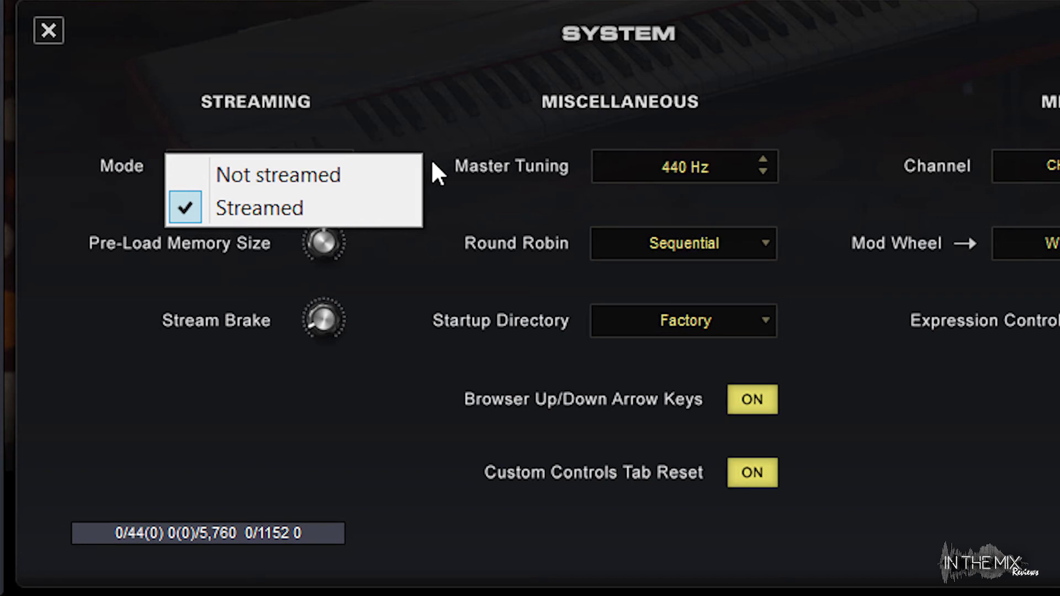
click(433, 164)
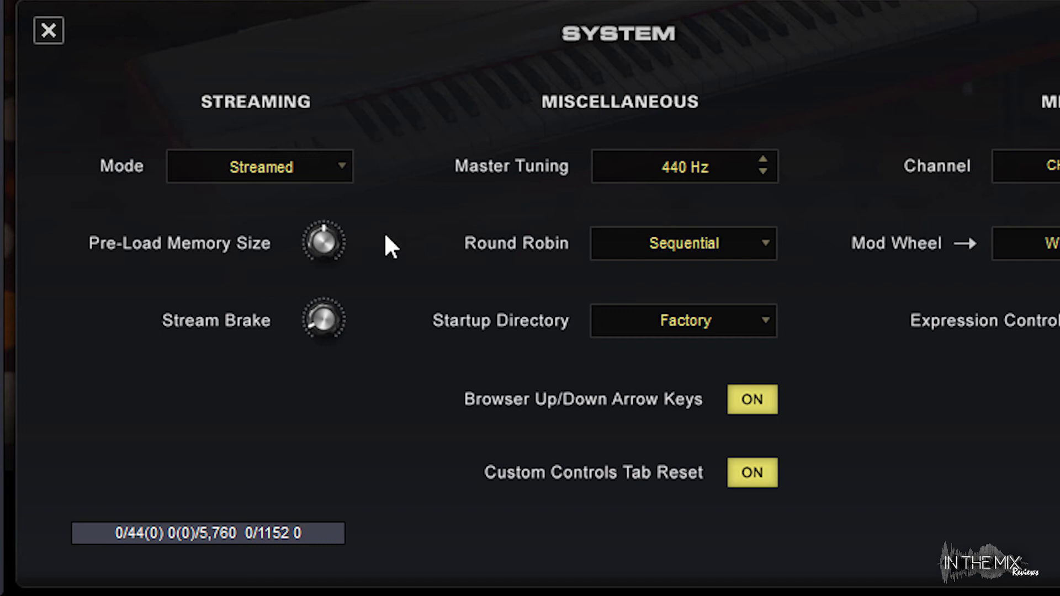
mouse_move(326, 243)
mouse_move(324, 327)
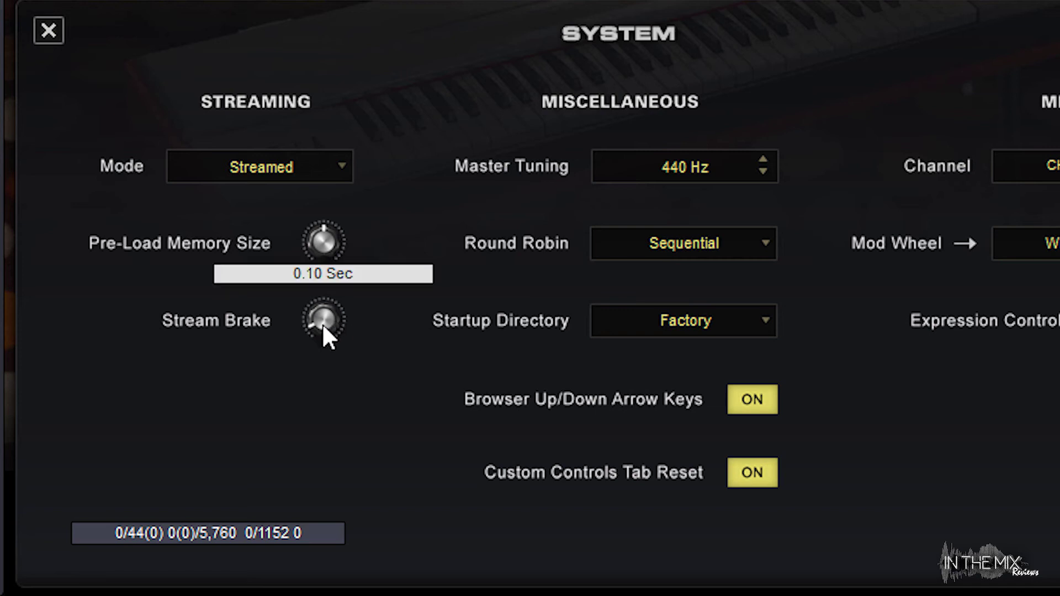
mouse_move(323, 326)
mouse_down()
mouse_move(352, 324)
mouse_move(336, 342)
mouse_up()
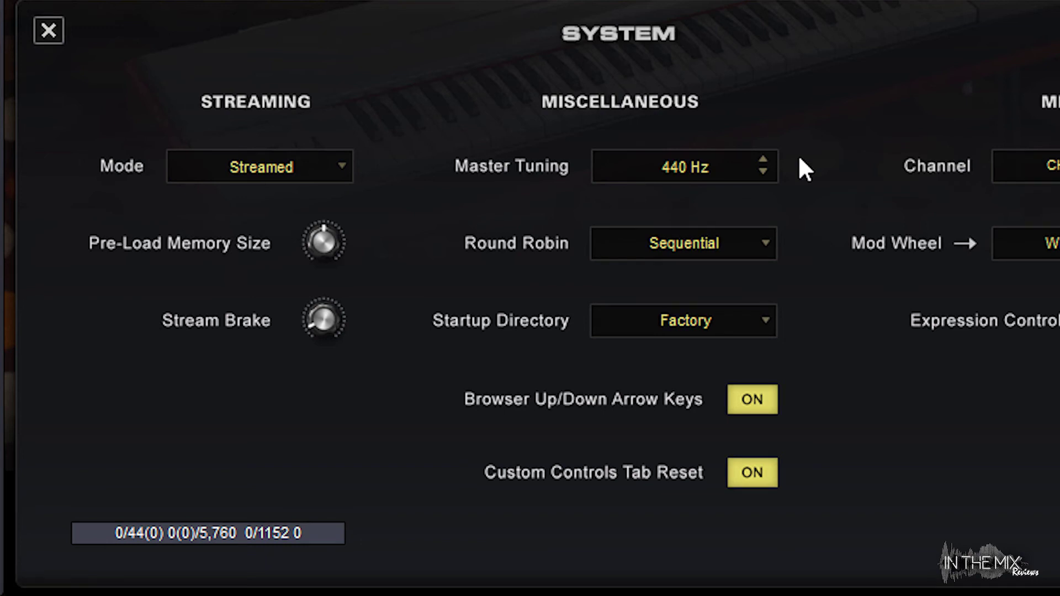
click(790, 171)
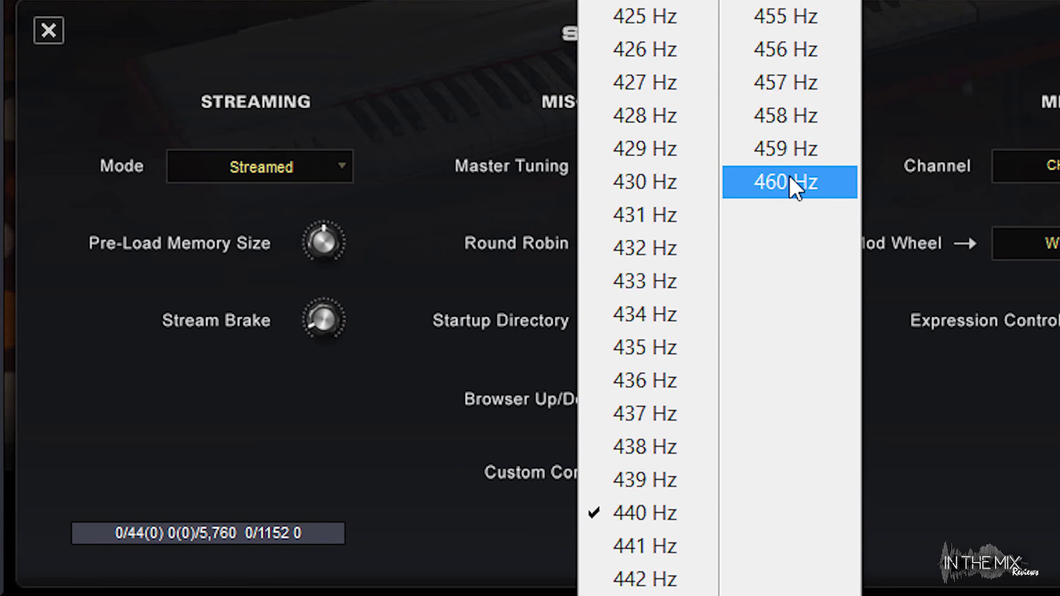
click(877, 144)
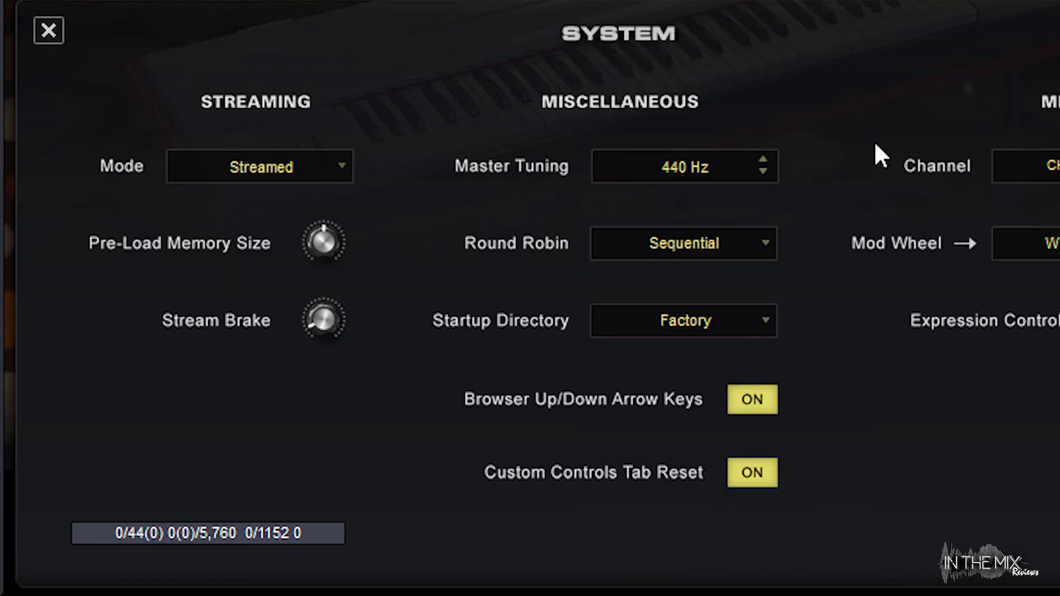
Examine the Round Robin variation modes and the Startup Directory choices in the System settings
click(770, 246)
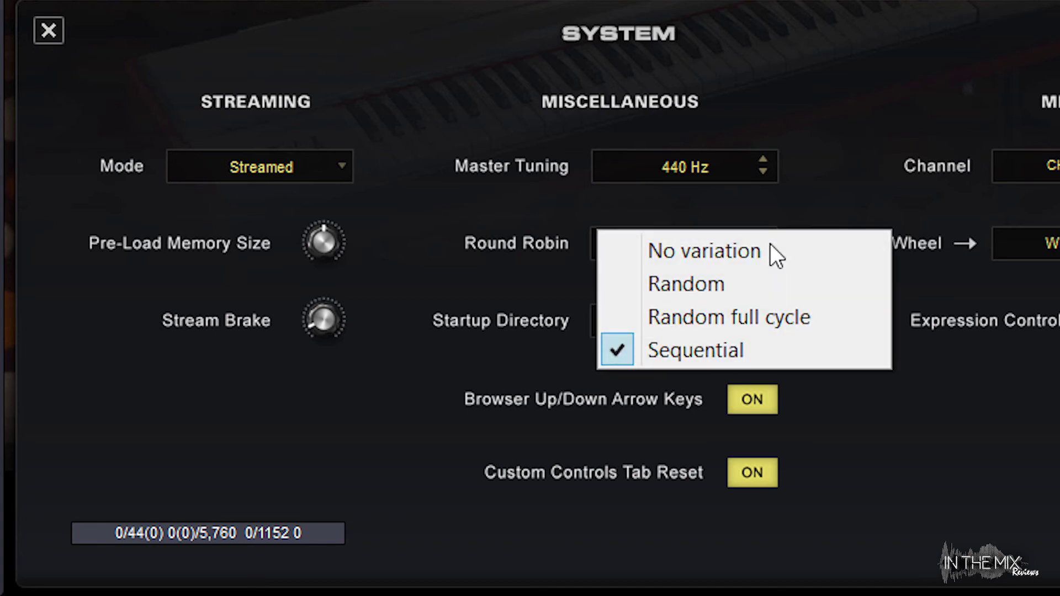
click(803, 208)
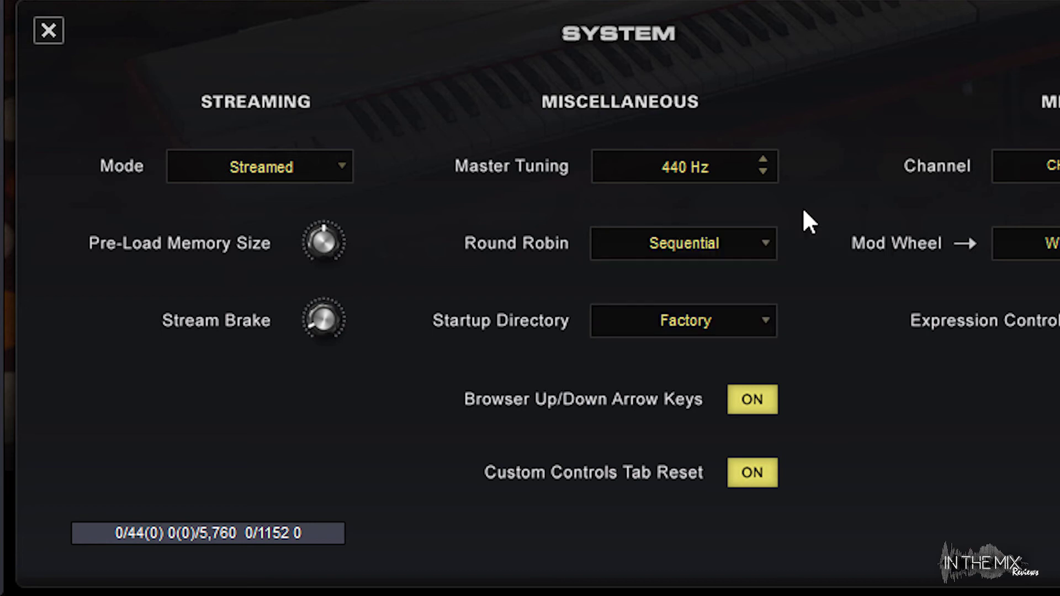
click(770, 323)
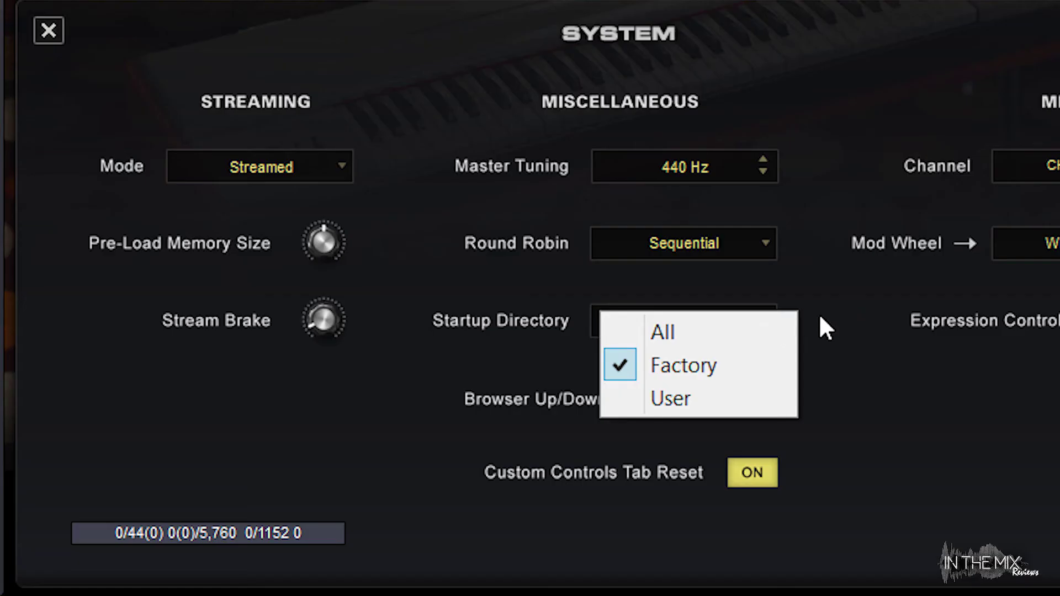
click(820, 317)
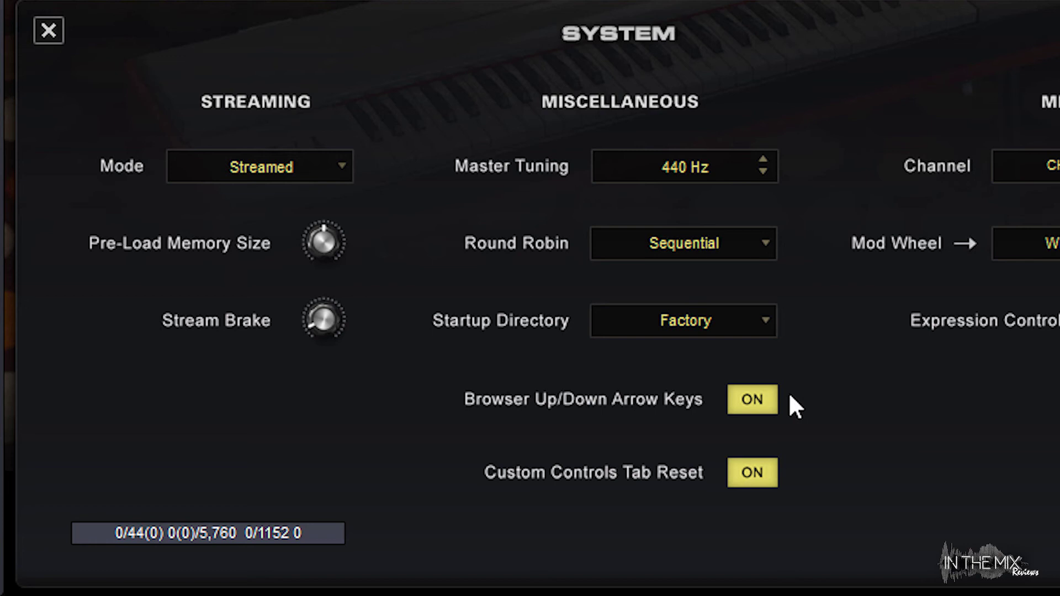
Toggle Browser Up/Down Arrow Keys off and on, and try Custom Controls Tab Reset off and on while loading Clavinet C - Retro Amp 1
click(770, 407)
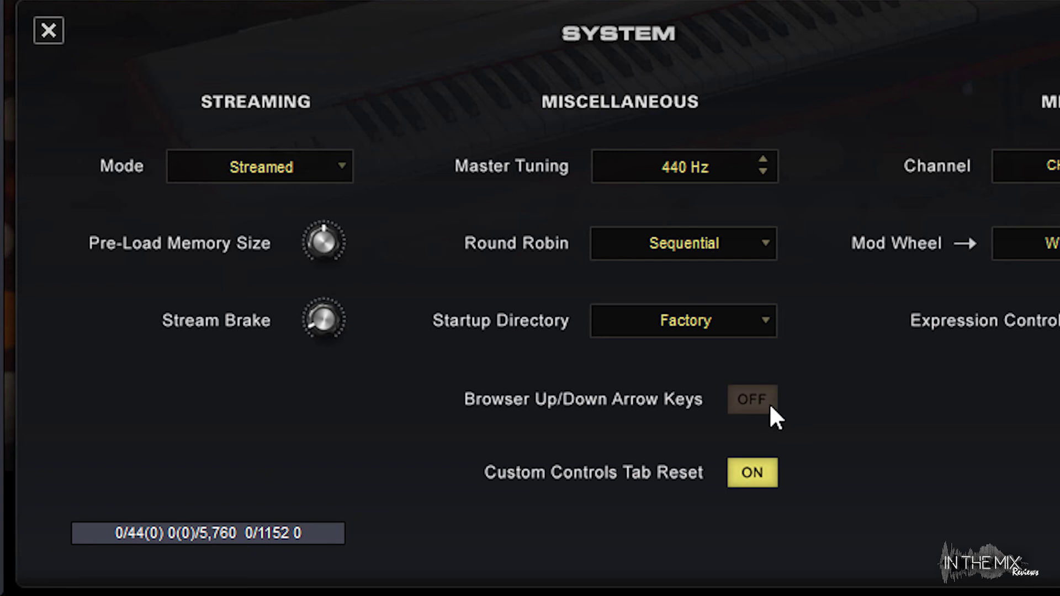
click(771, 407)
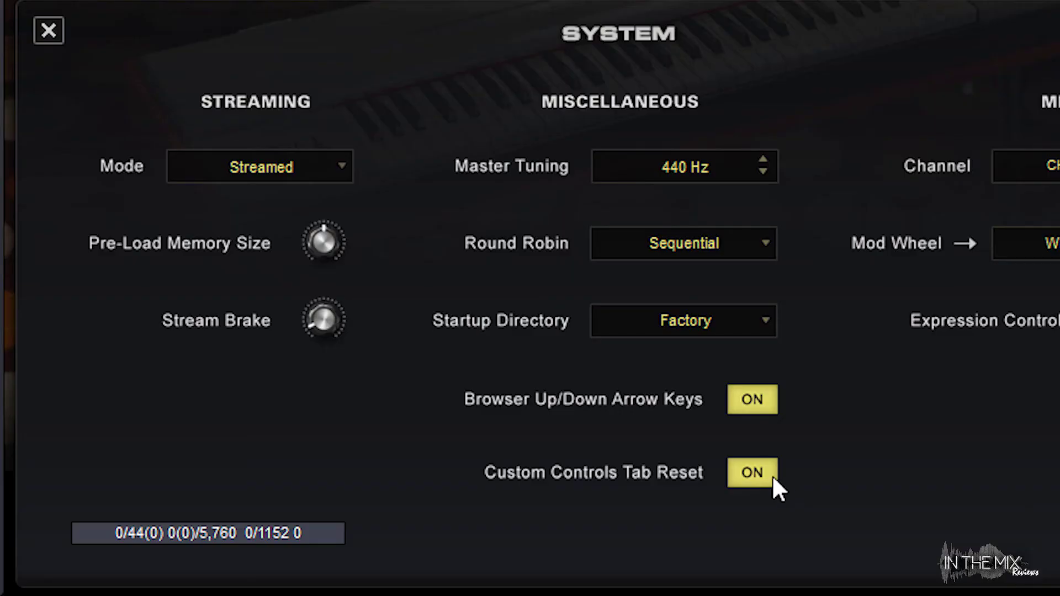
click(772, 475)
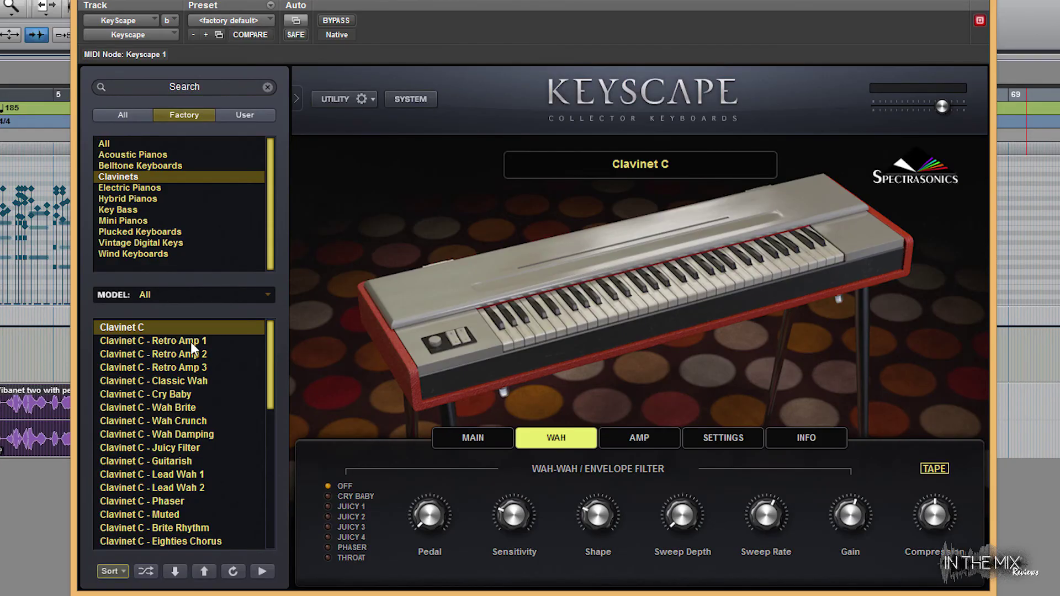
click(190, 341)
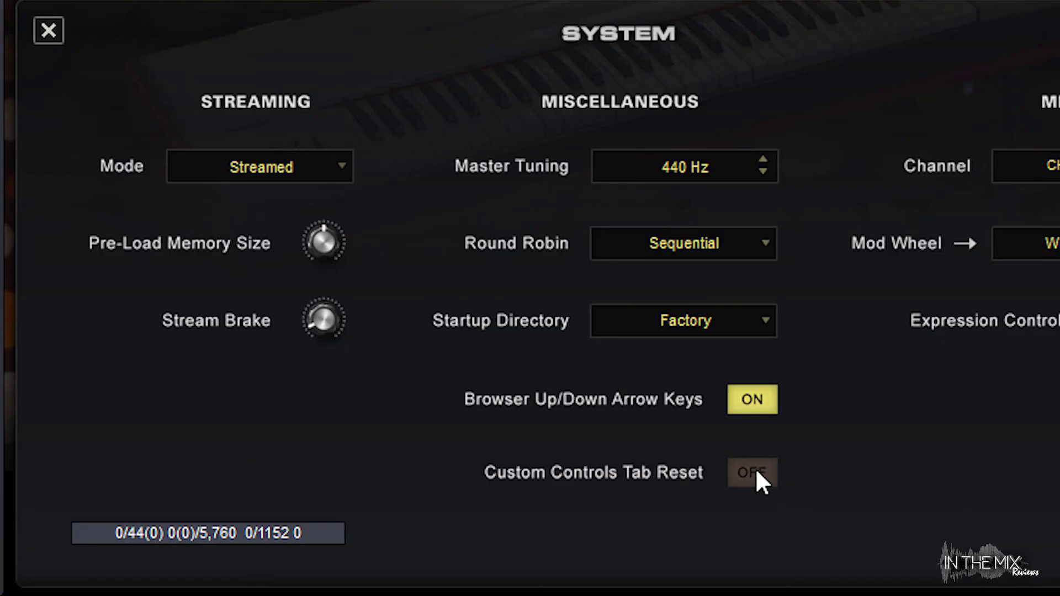
click(754, 476)
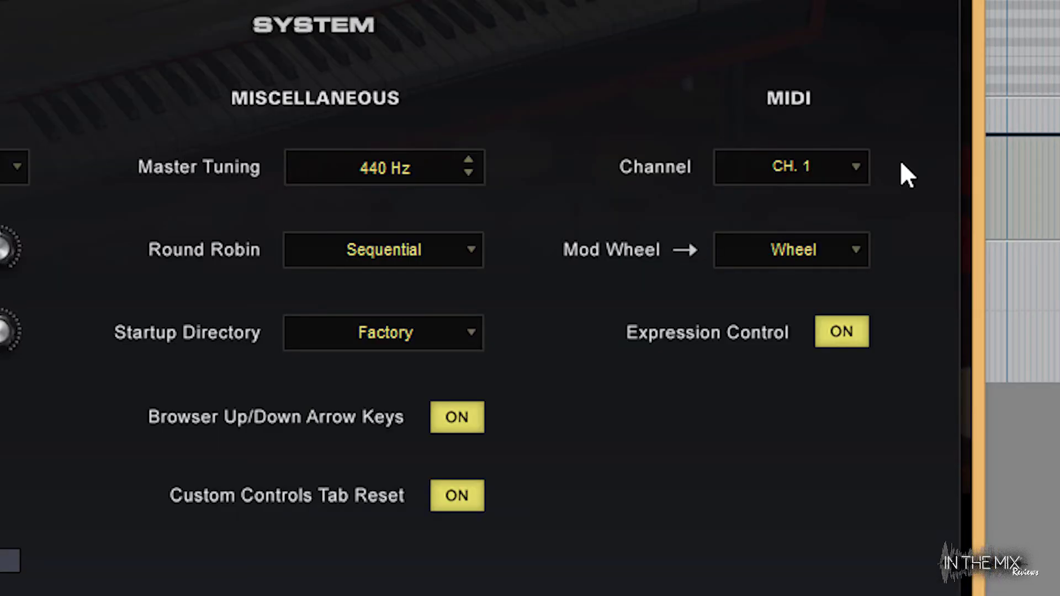
Examine the MIDI Channel choices and the Mod Wheel controller reassignment and reset options in the System settings
click(860, 167)
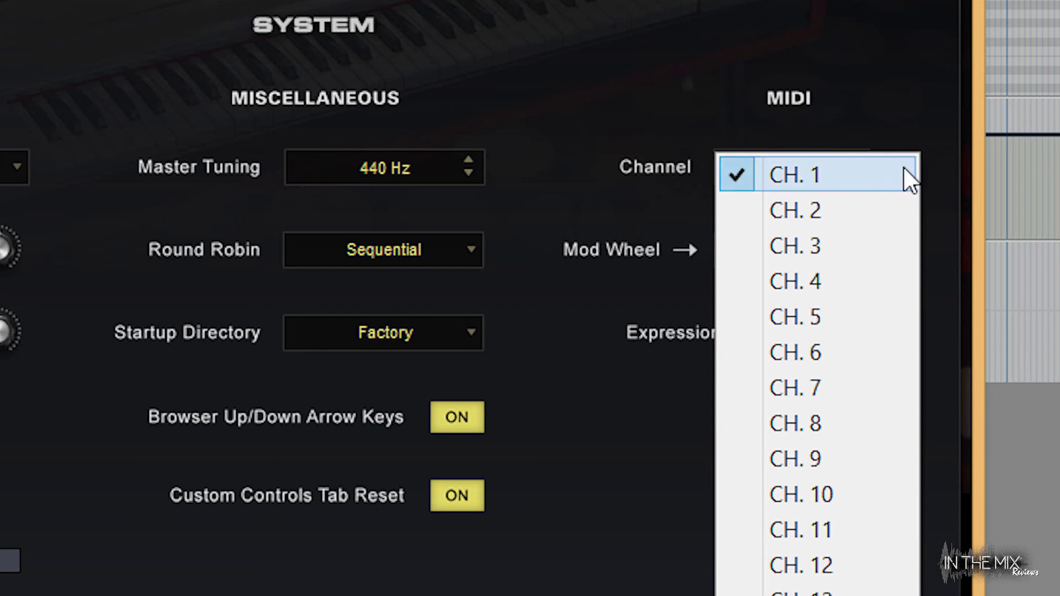
click(952, 186)
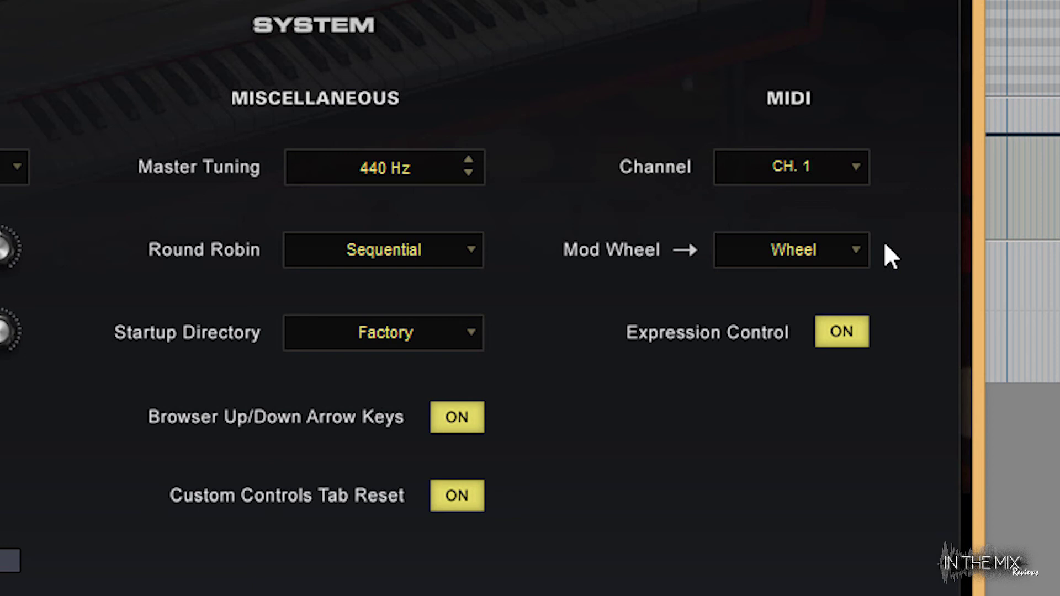
right_click(862, 253)
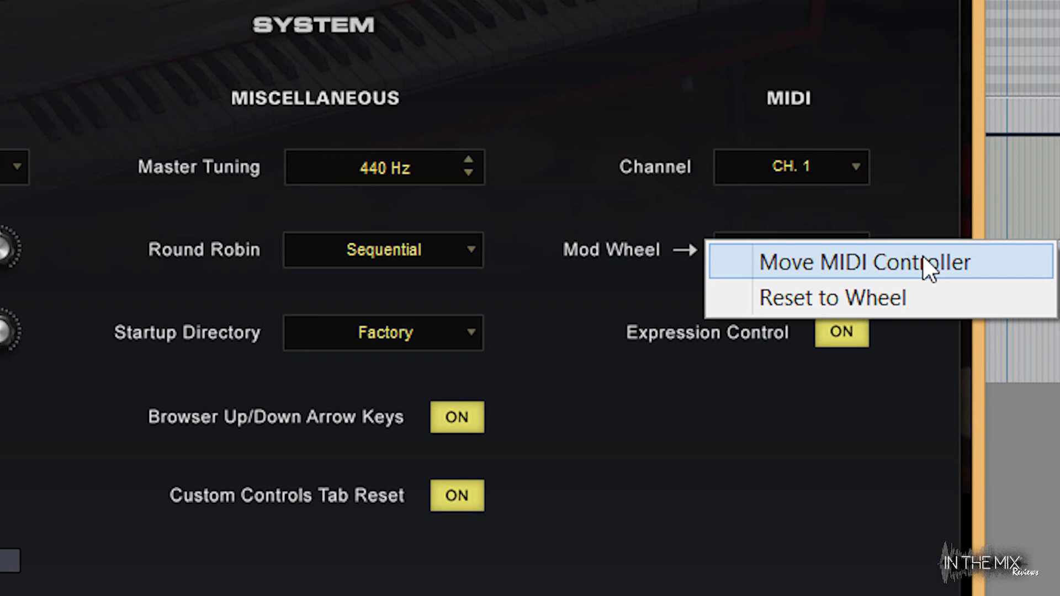
click(924, 219)
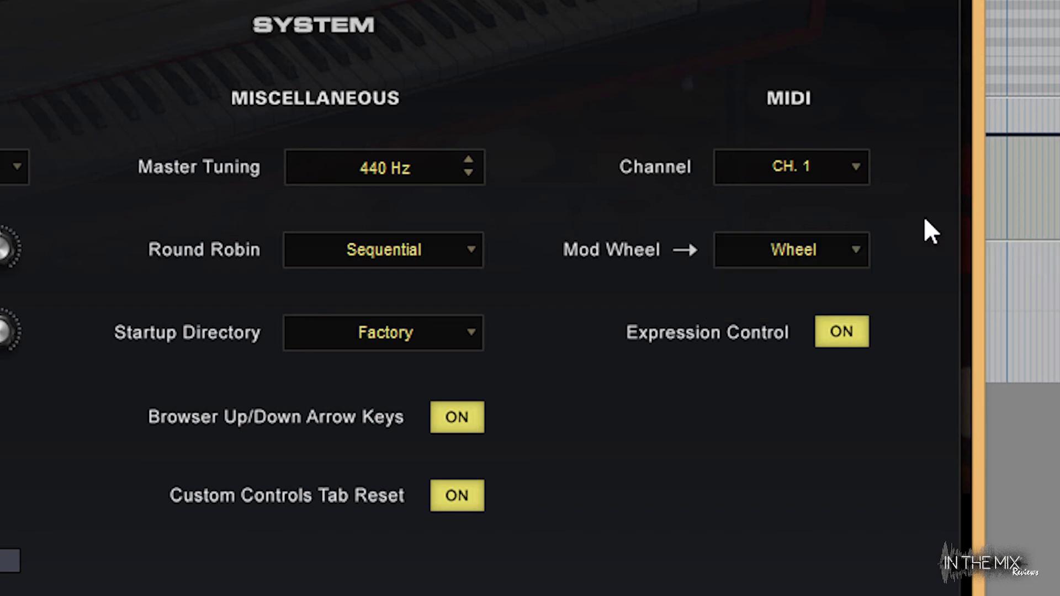
right_click(868, 253)
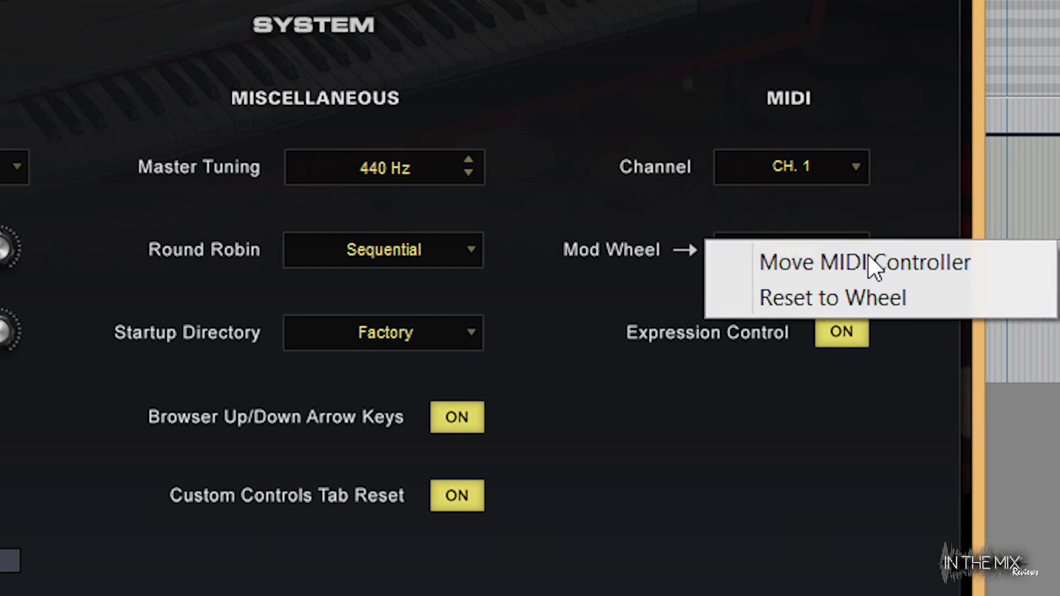
click(925, 306)
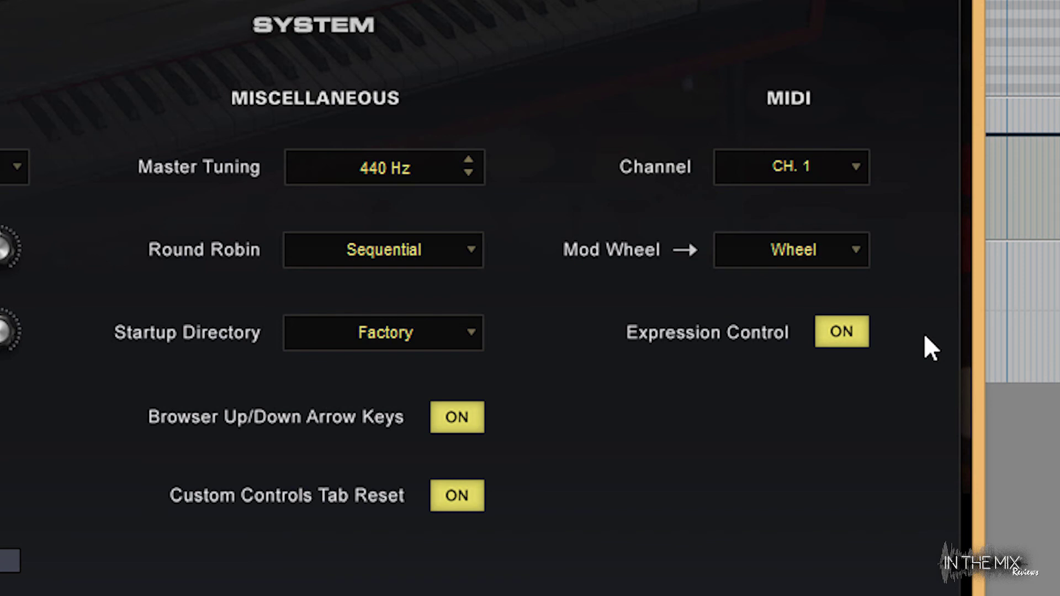
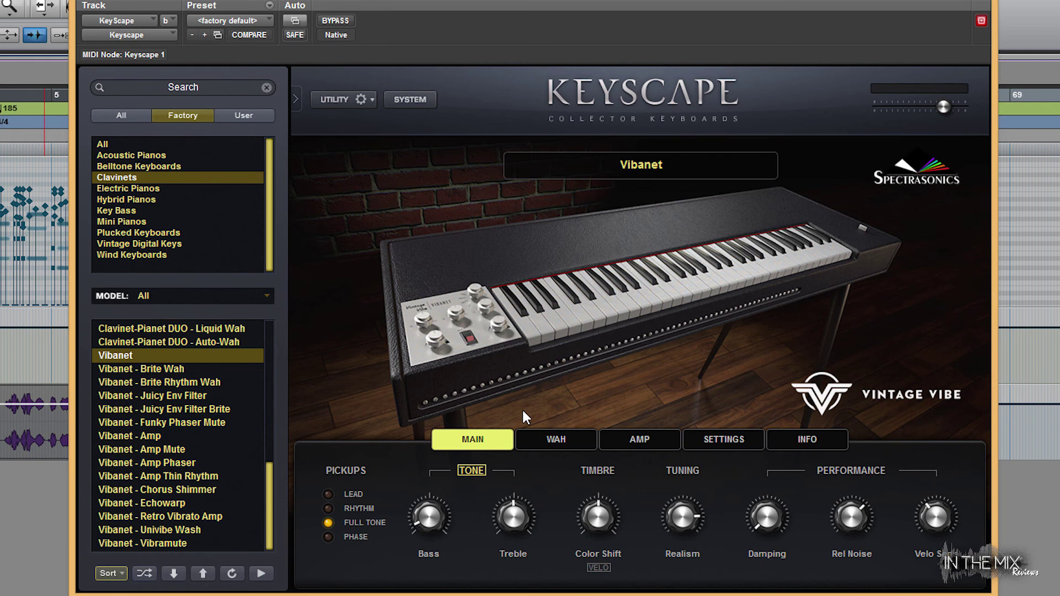
Show the Vibanet's wah controls and load the LA Custom C7 Grand Piano patch from the Acoustic Pianos category
click(534, 446)
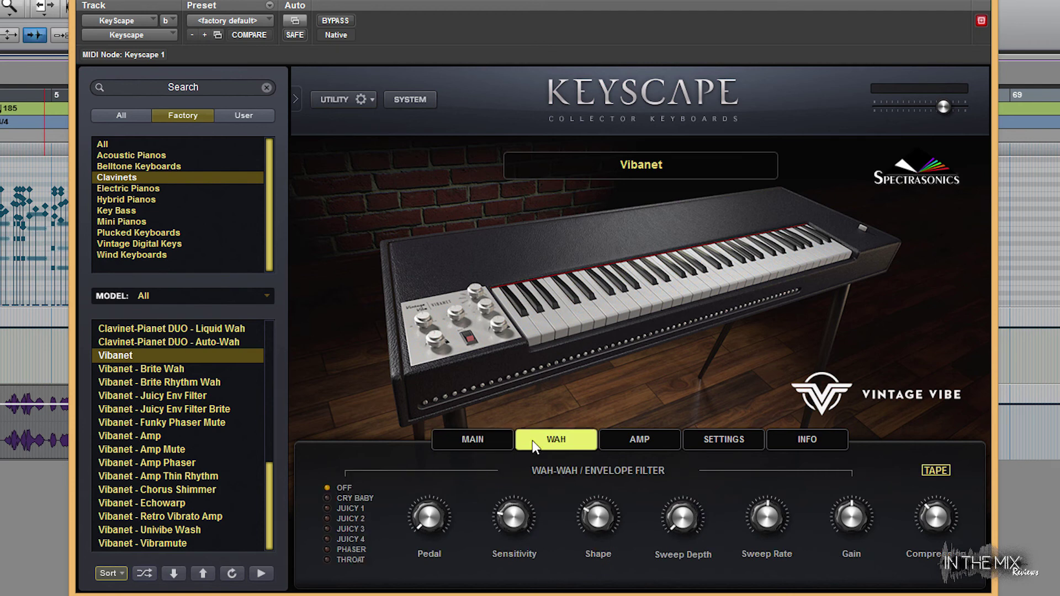
click(152, 155)
click(176, 330)
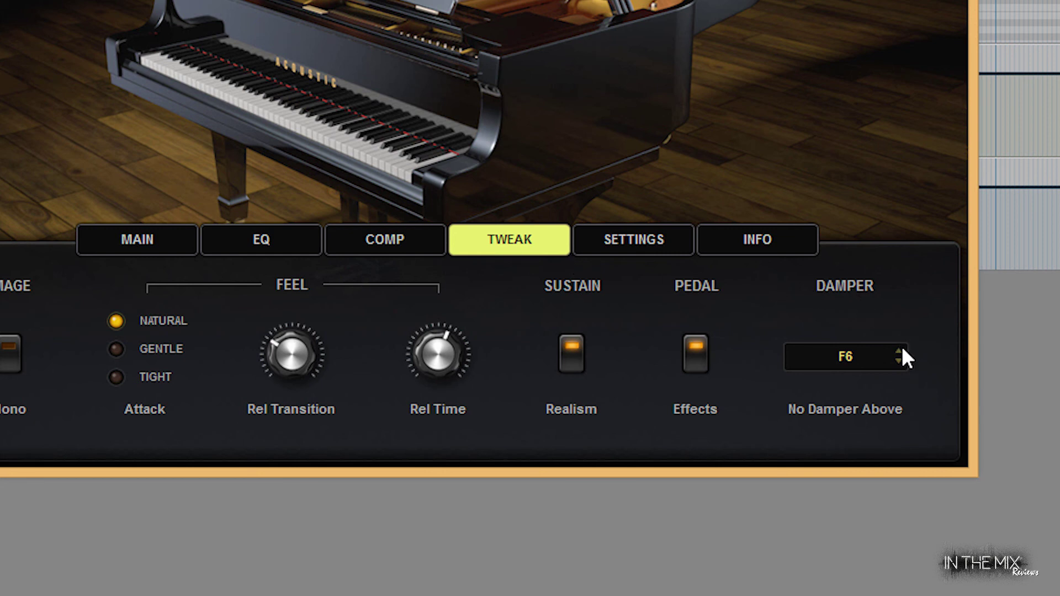
Examine the No Damper Above options of the LA Custom C7 Grand Piano and show its equalizer controls
scroll(903, 349, down, 1)
scroll(899, 359, up, 1)
click(884, 358)
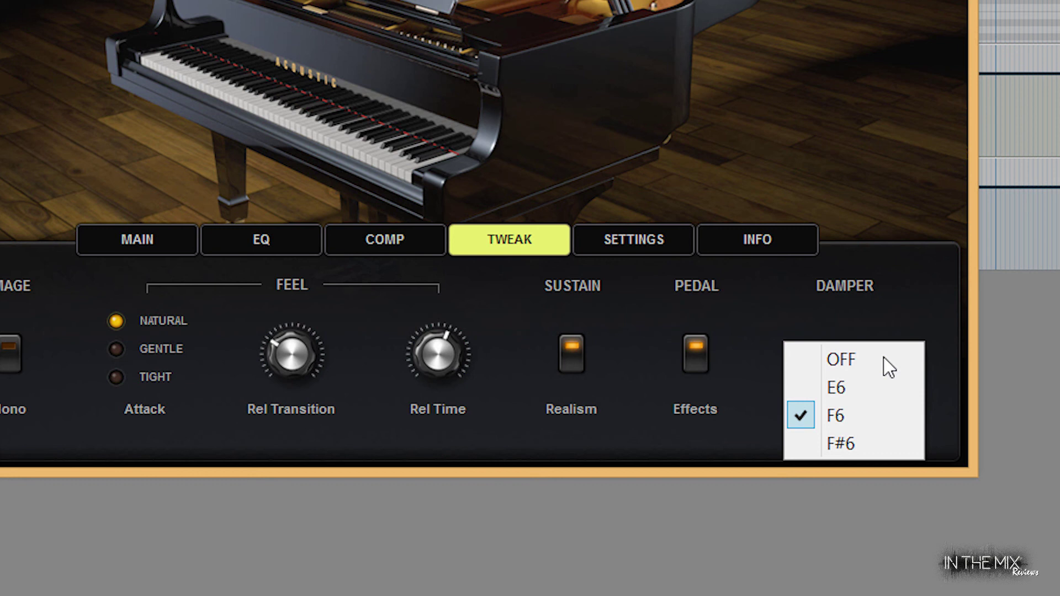
click(884, 317)
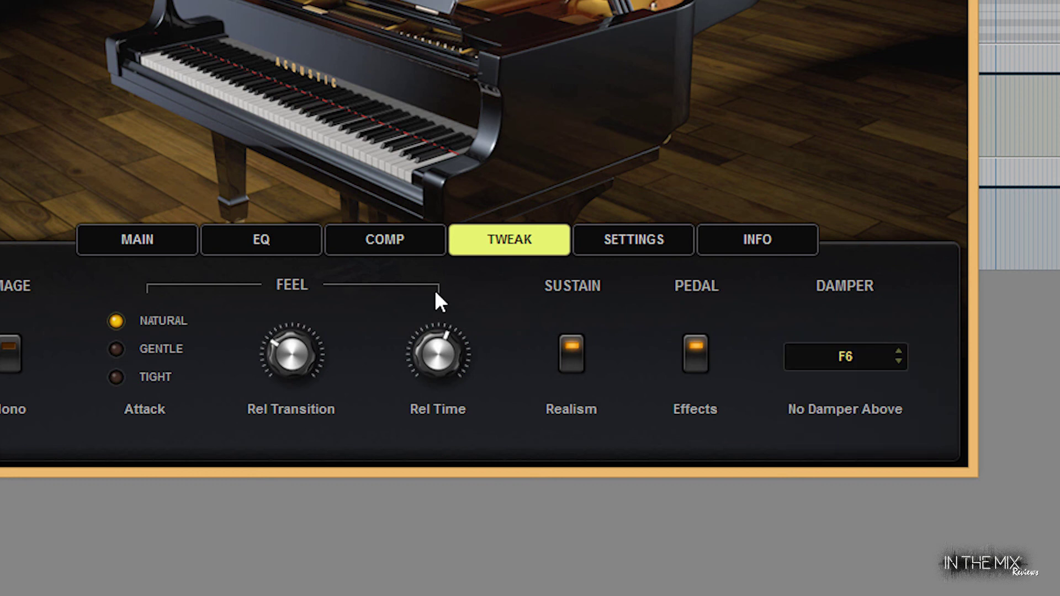
click(295, 249)
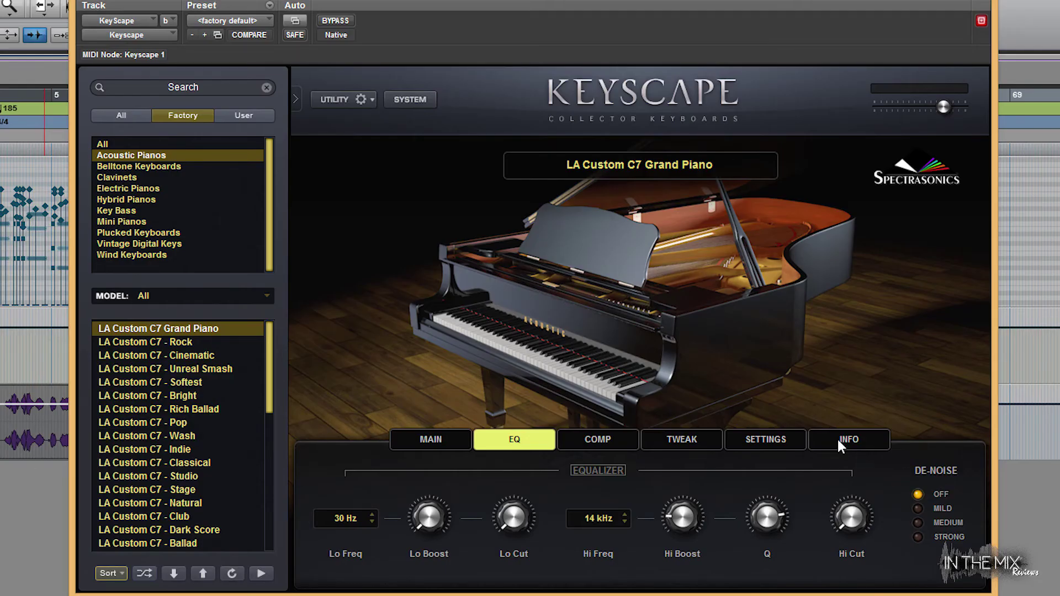
Examine the Voices, Octave and Gain choices in the LA Custom C7 Grand Piano patch settings
click(790, 440)
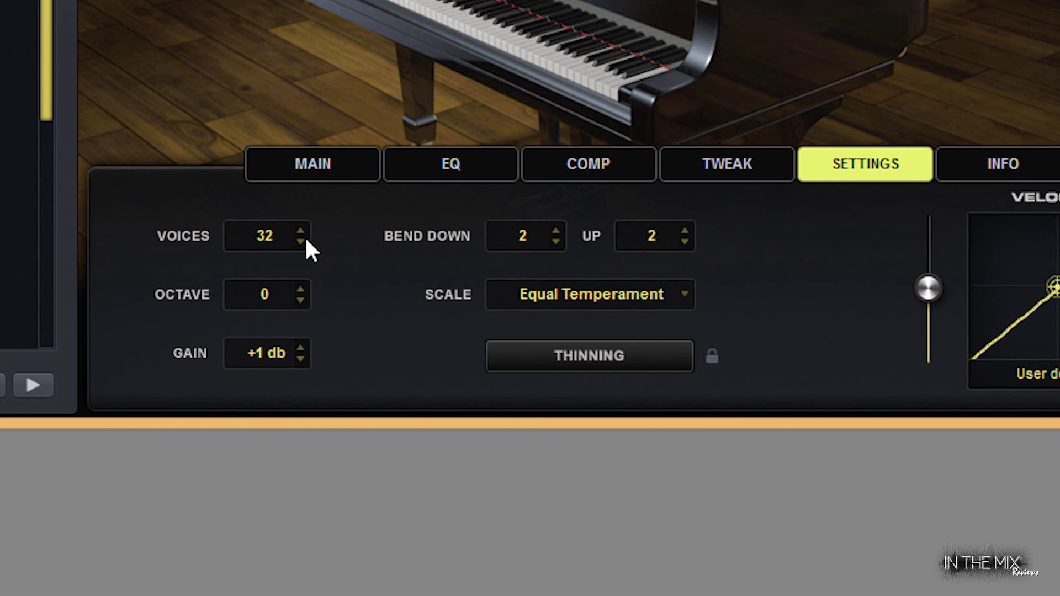
click(283, 241)
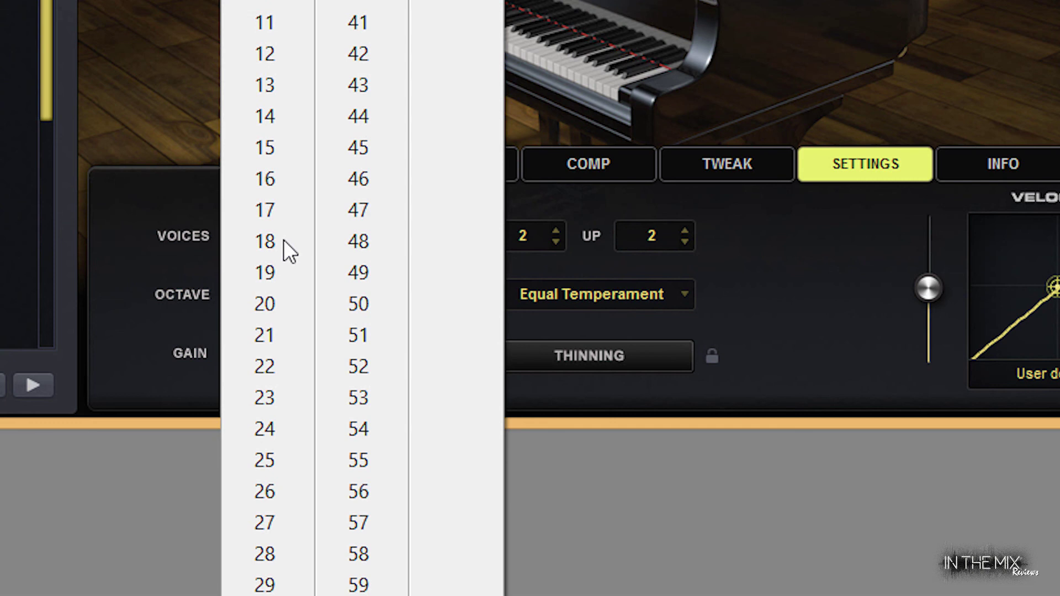
click(187, 213)
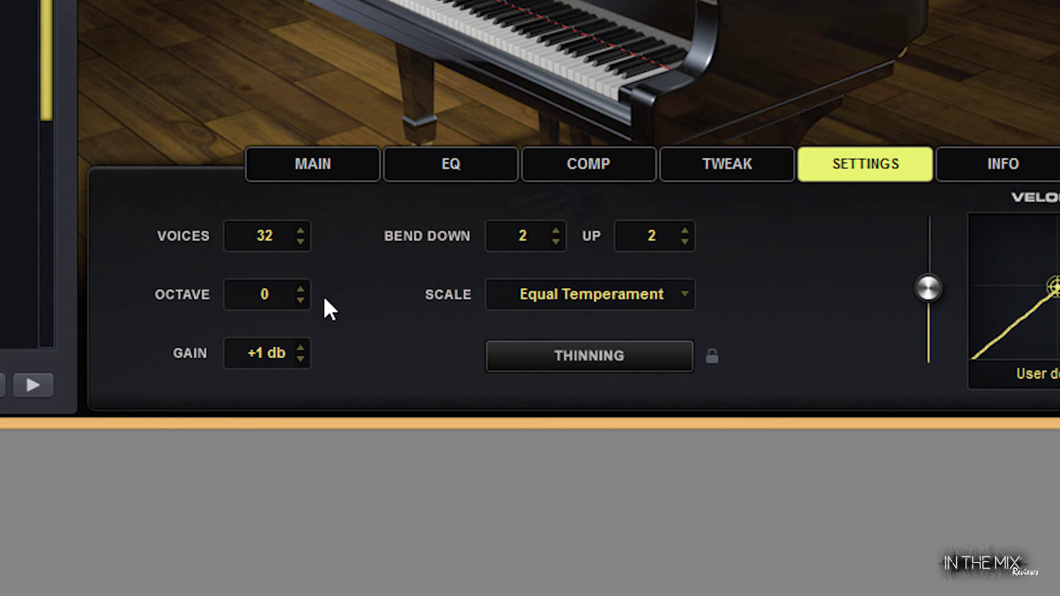
click(272, 297)
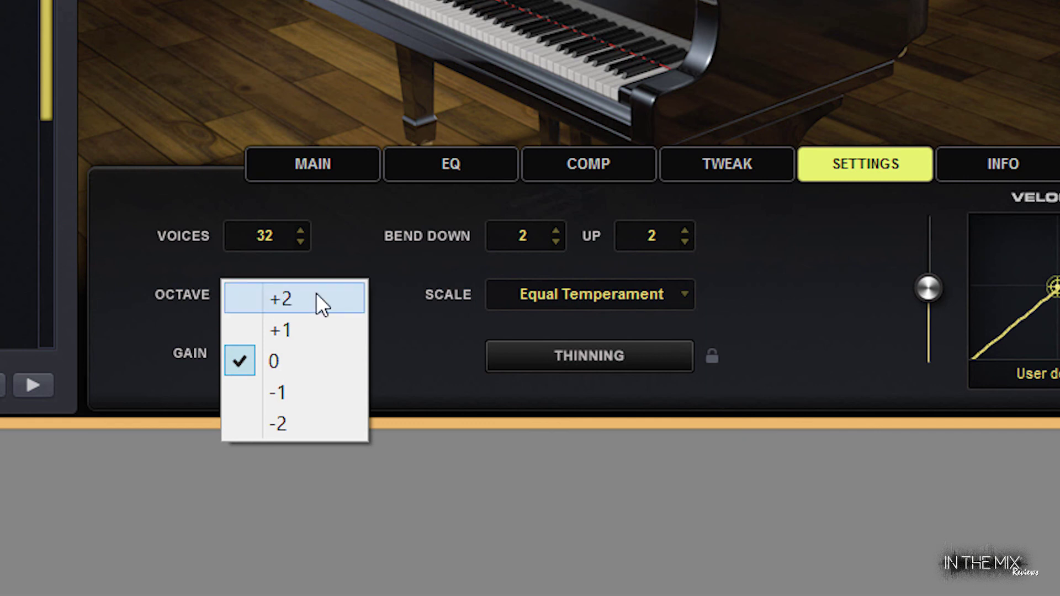
click(391, 301)
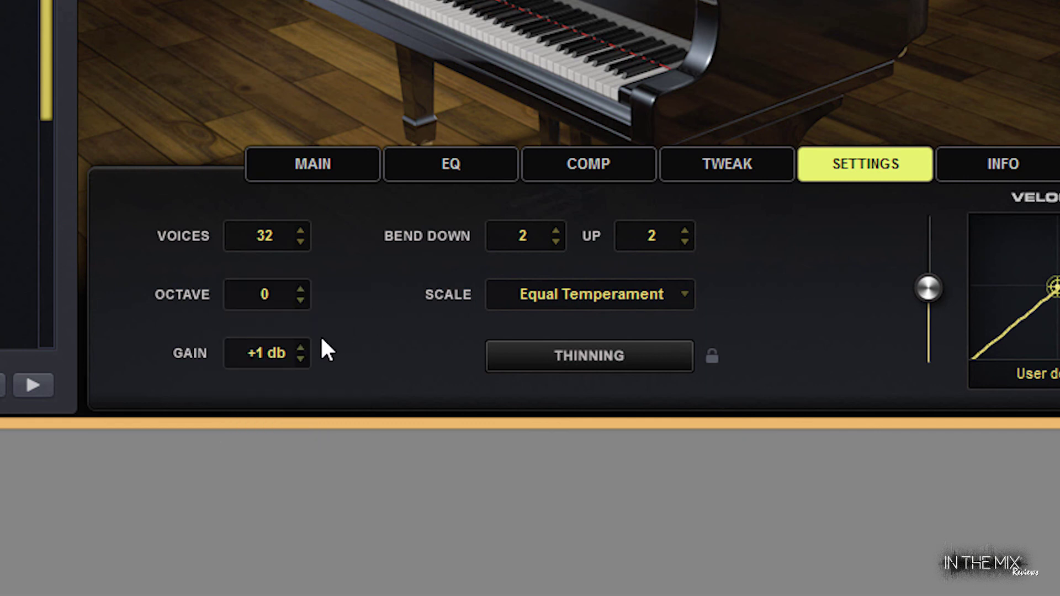
click(273, 375)
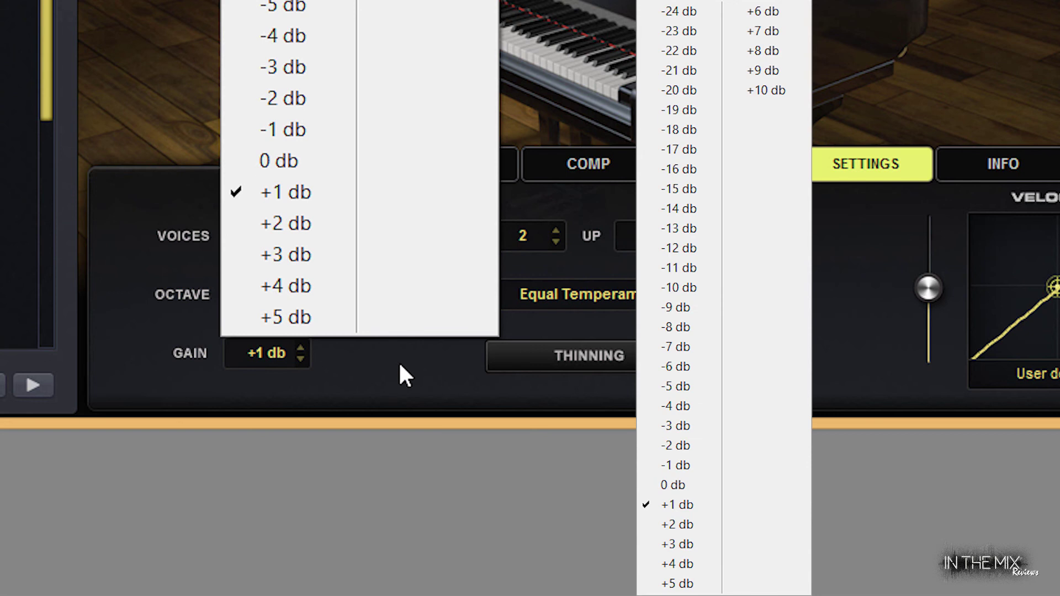
click(401, 366)
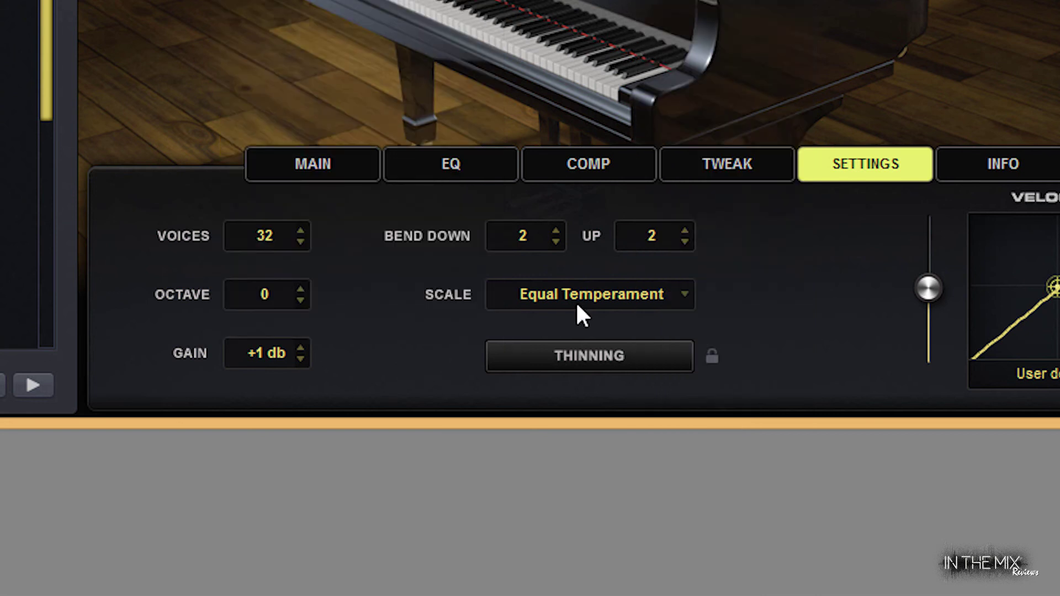
Examine the pitch bend ranges and Scale categories of the piano patch, and toggle Thinning on and off
click(537, 239)
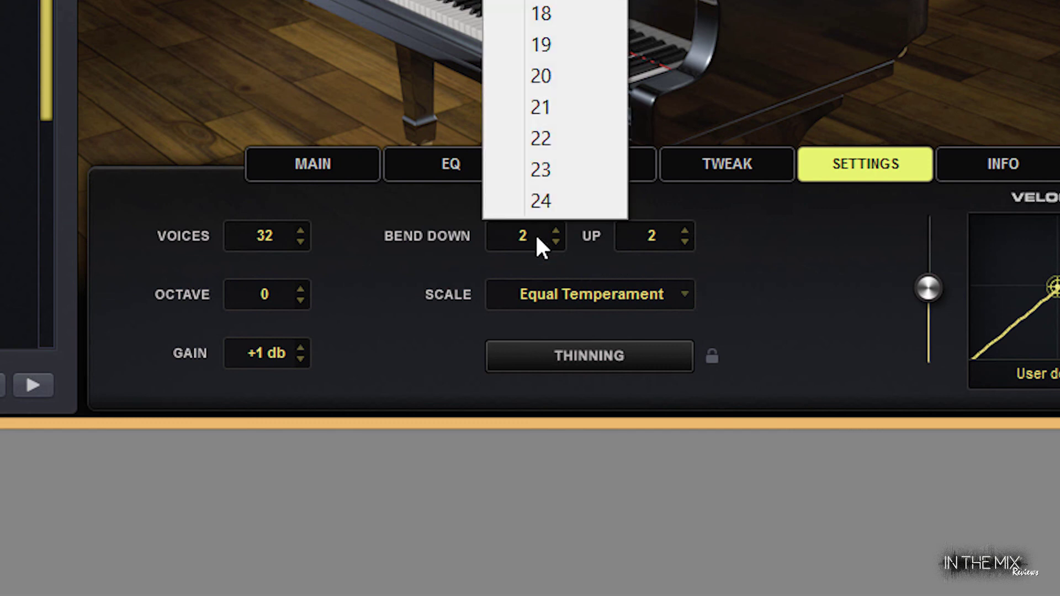
click(625, 241)
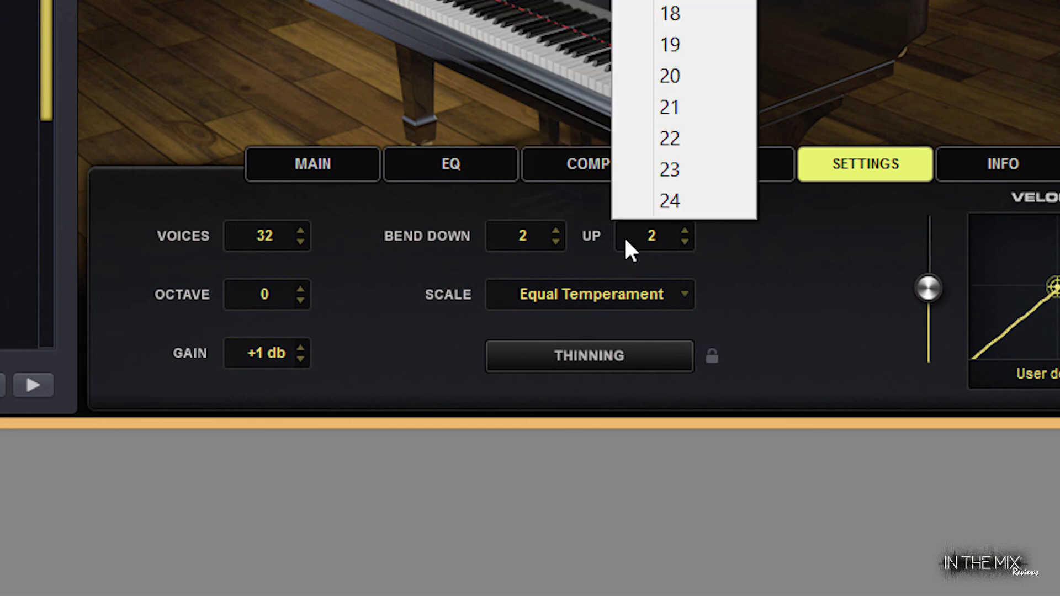
click(691, 269)
click(658, 293)
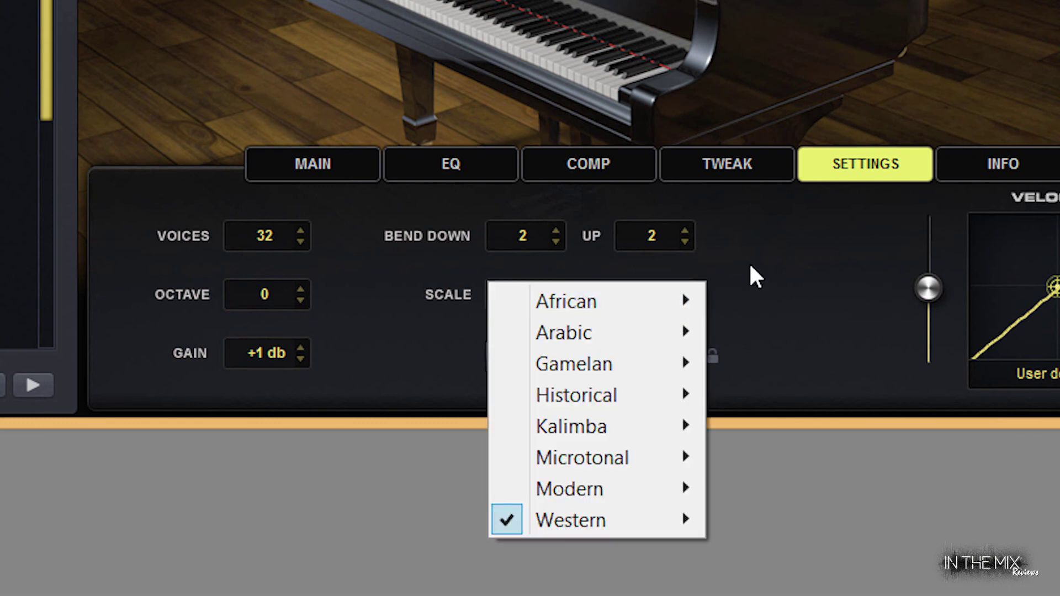
click(733, 325)
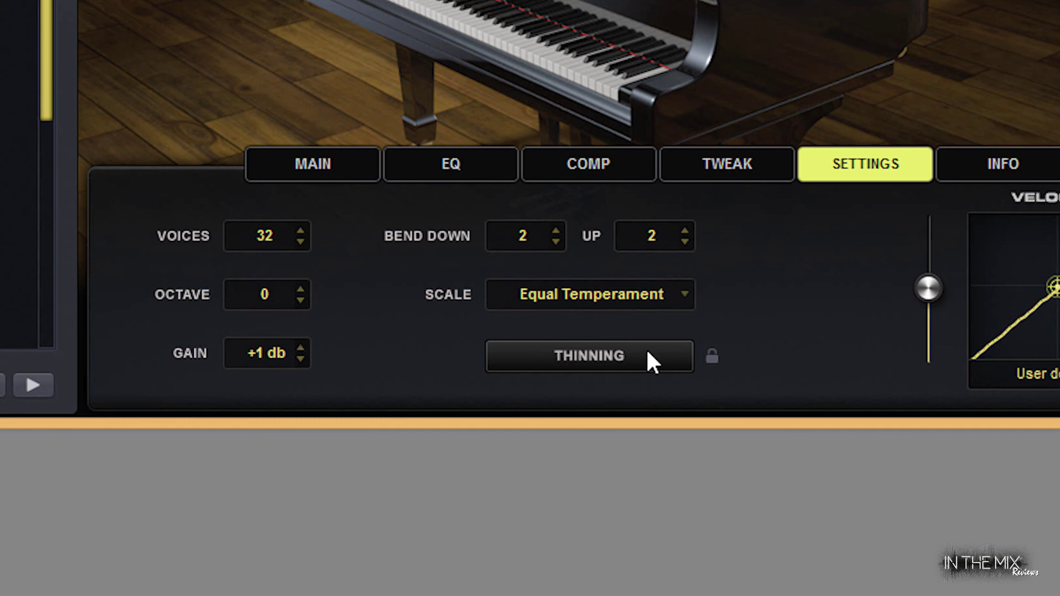
click(644, 368)
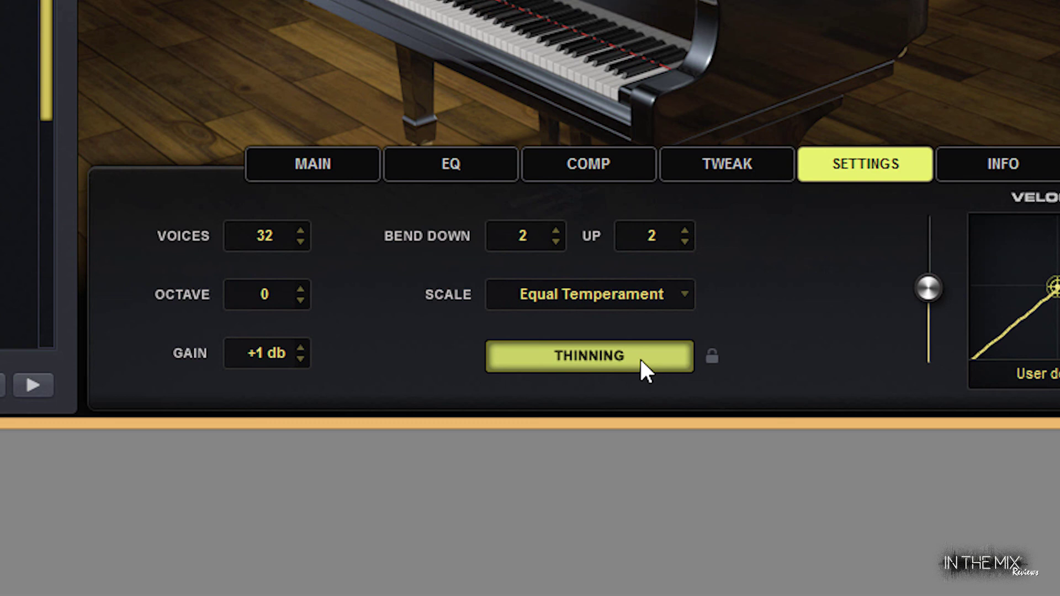
click(641, 361)
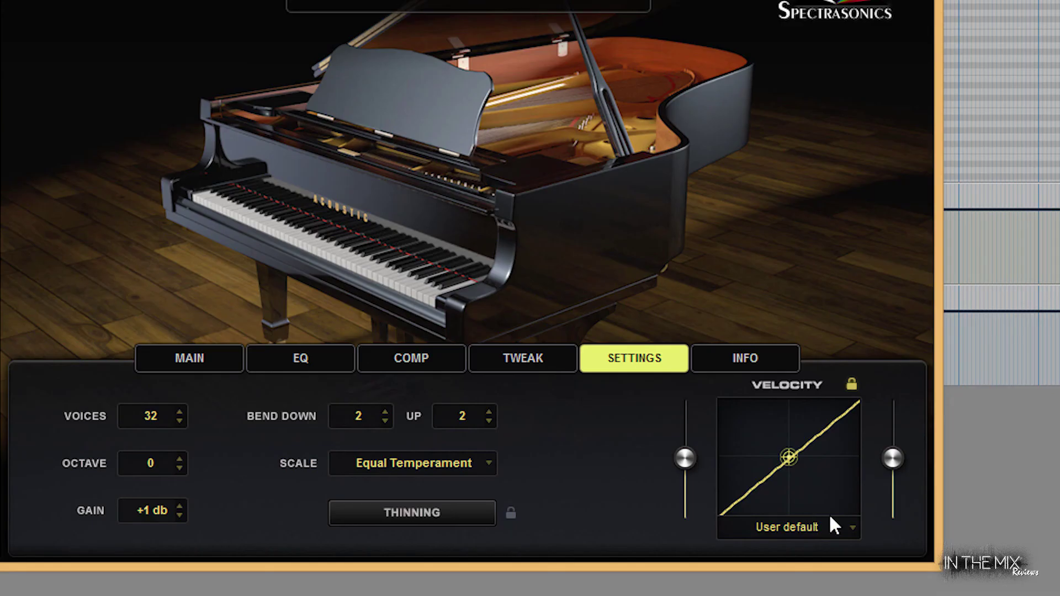
Examine the velocity curve presets by keyboard brand and show the LA Custom C7 Grand Piano's tip and history information
click(829, 530)
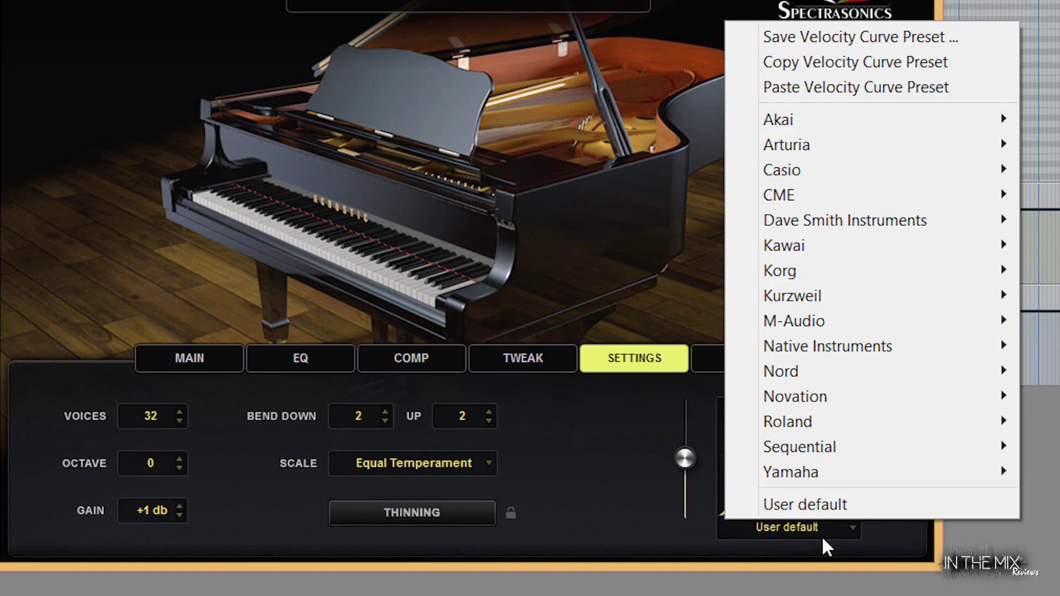
click(820, 549)
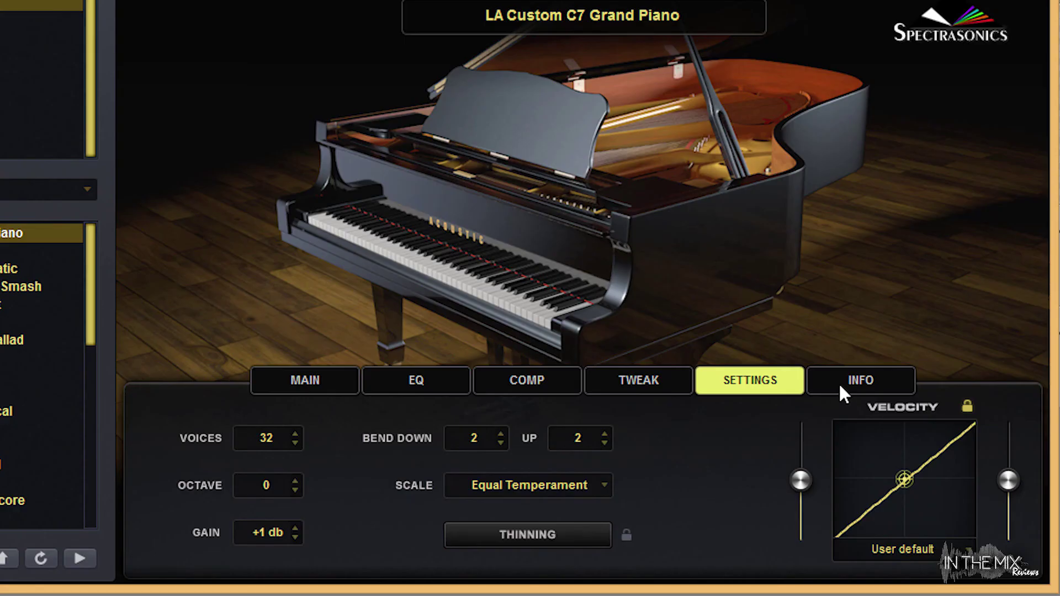
click(840, 386)
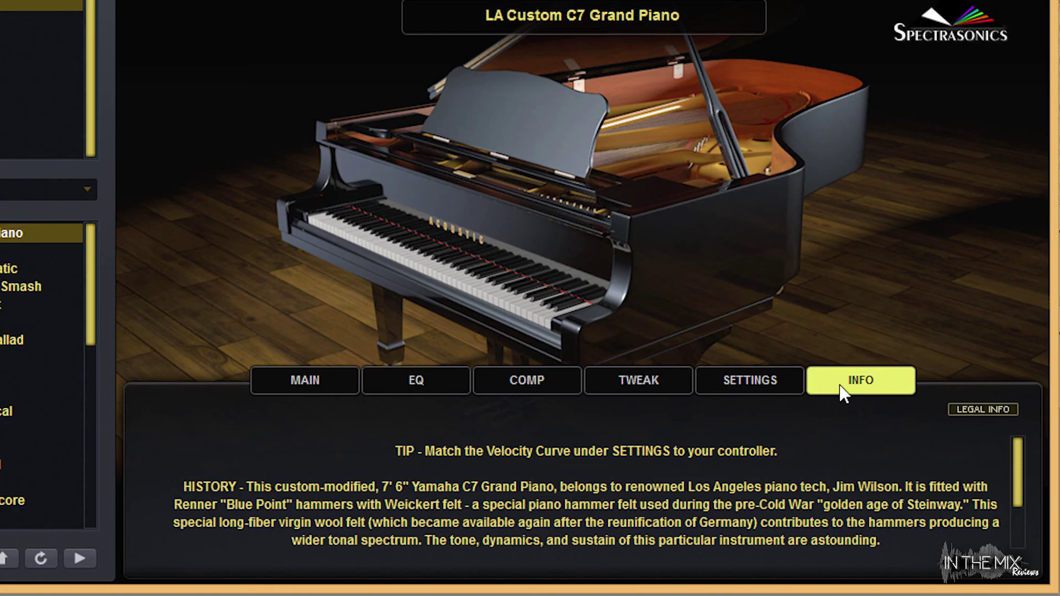